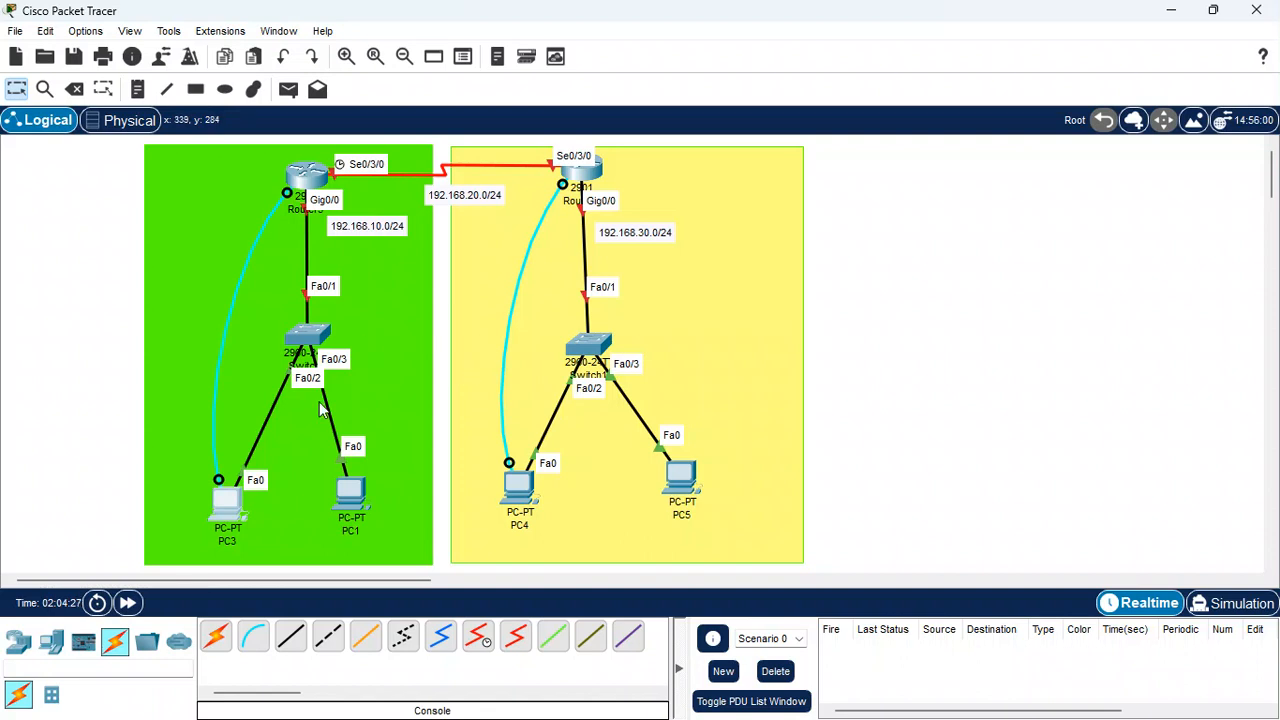
Open PC3's IP configuration and switch its FastEthernet0 to DHCP and back to Static, clearing the IPv4 settings
left_click(391, 377)
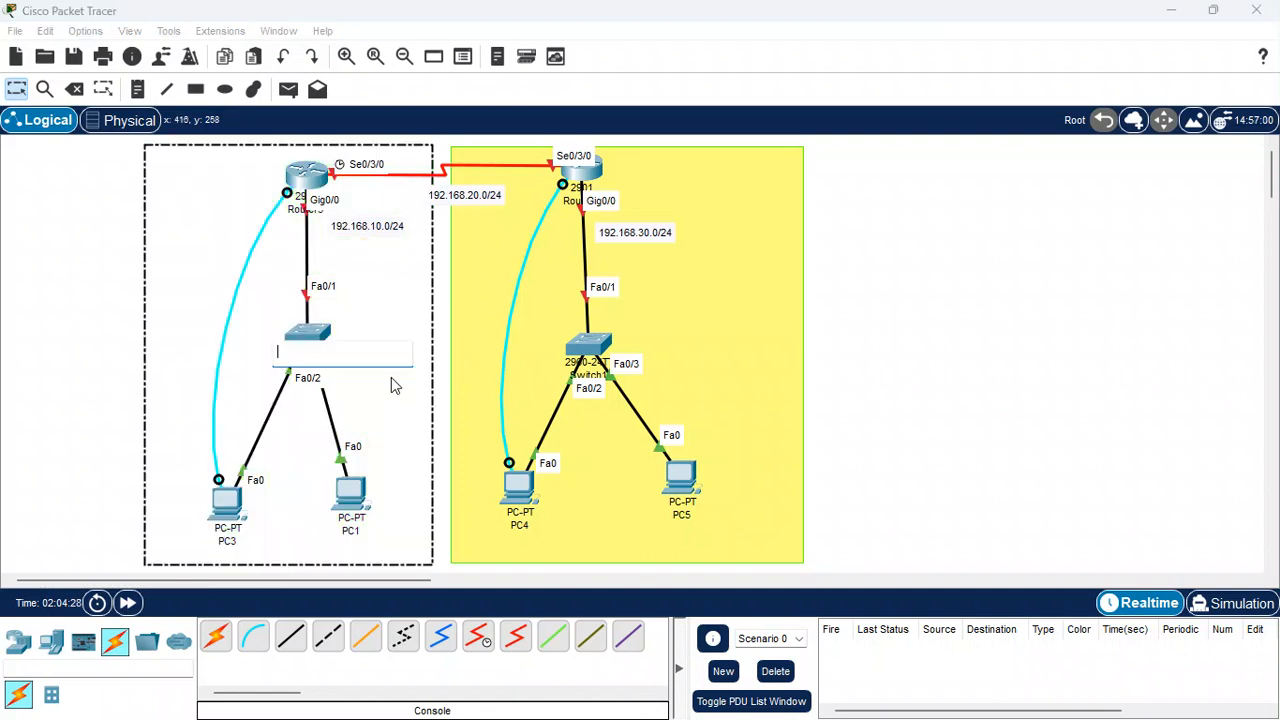
left_click(443, 369)
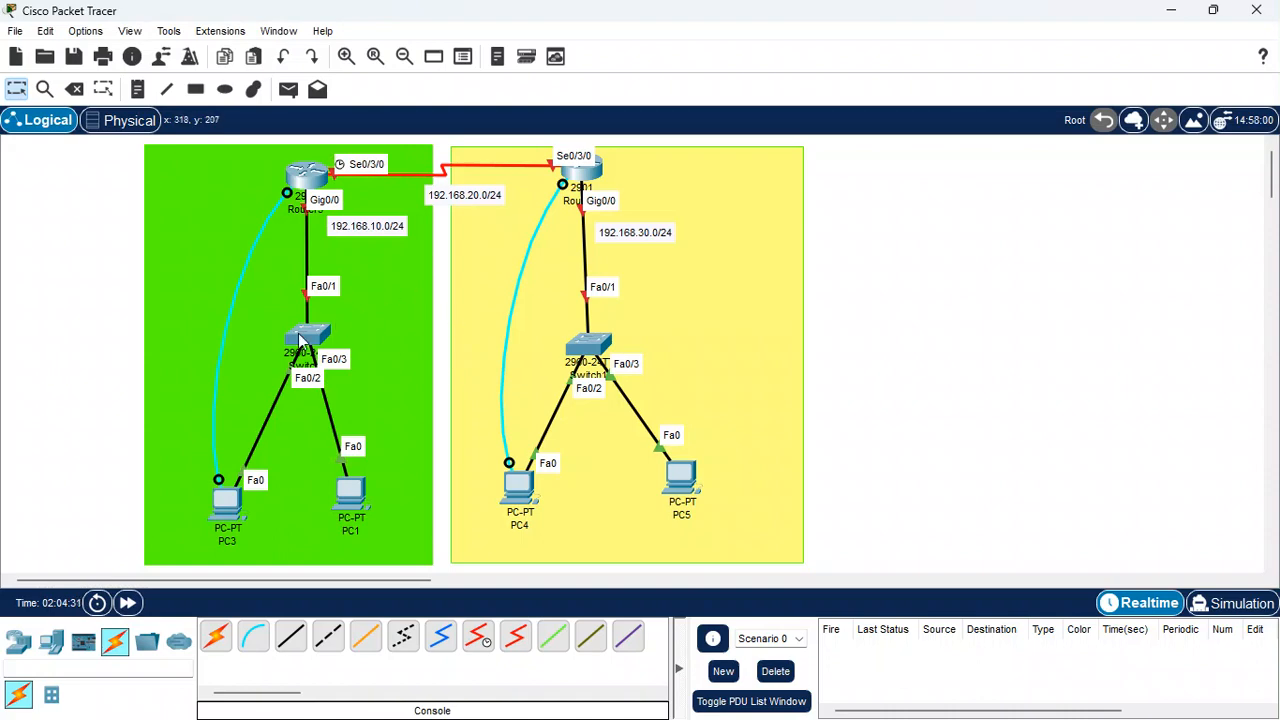
left_click(224, 497)
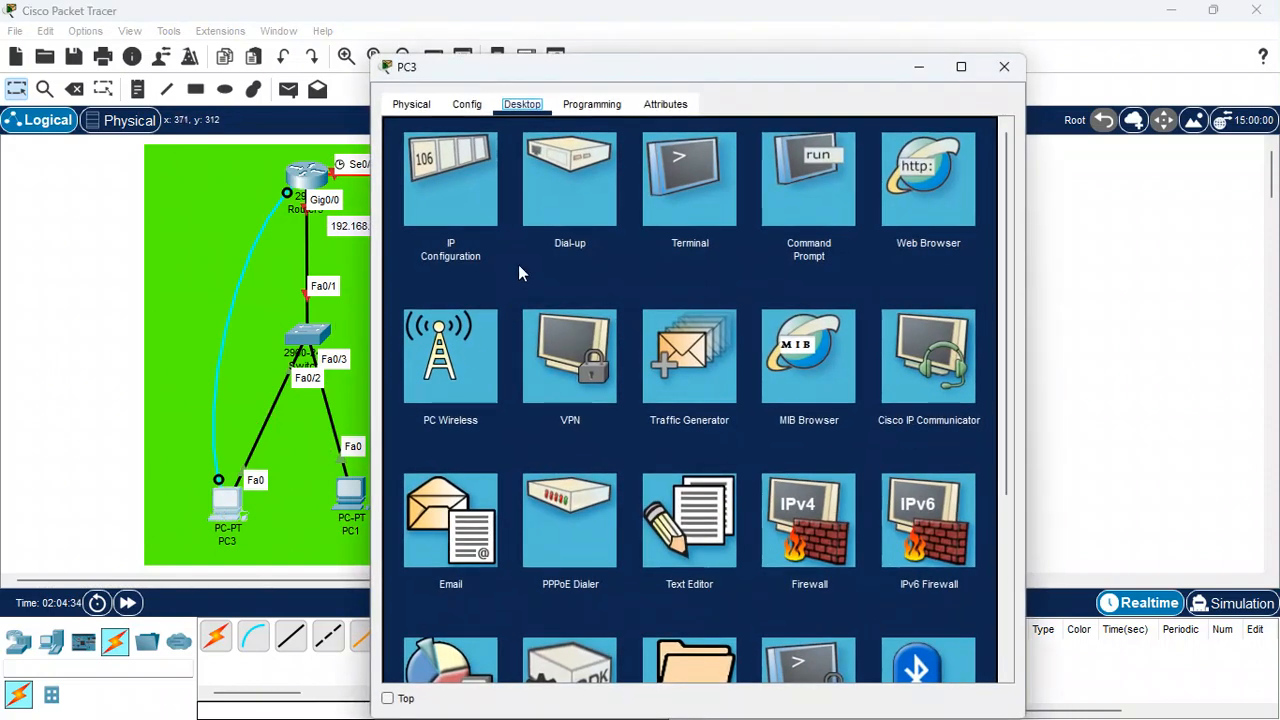
left_click(428, 192)
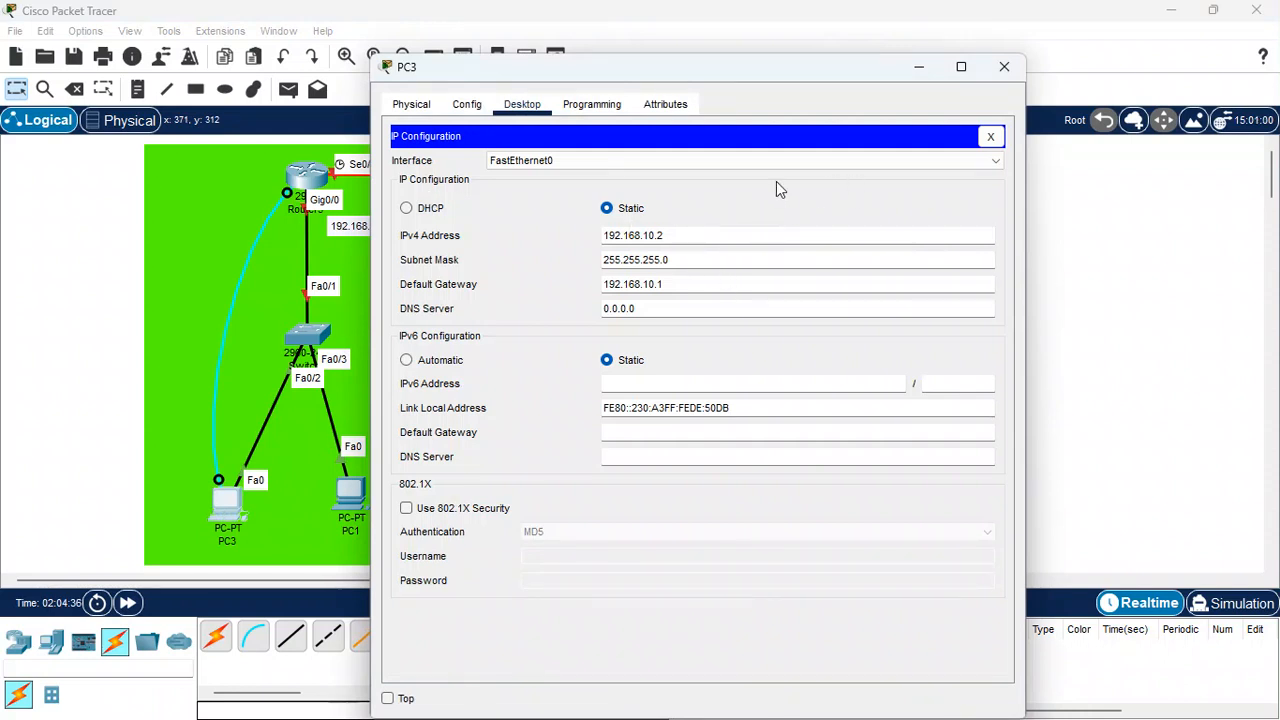
left_click(424, 210)
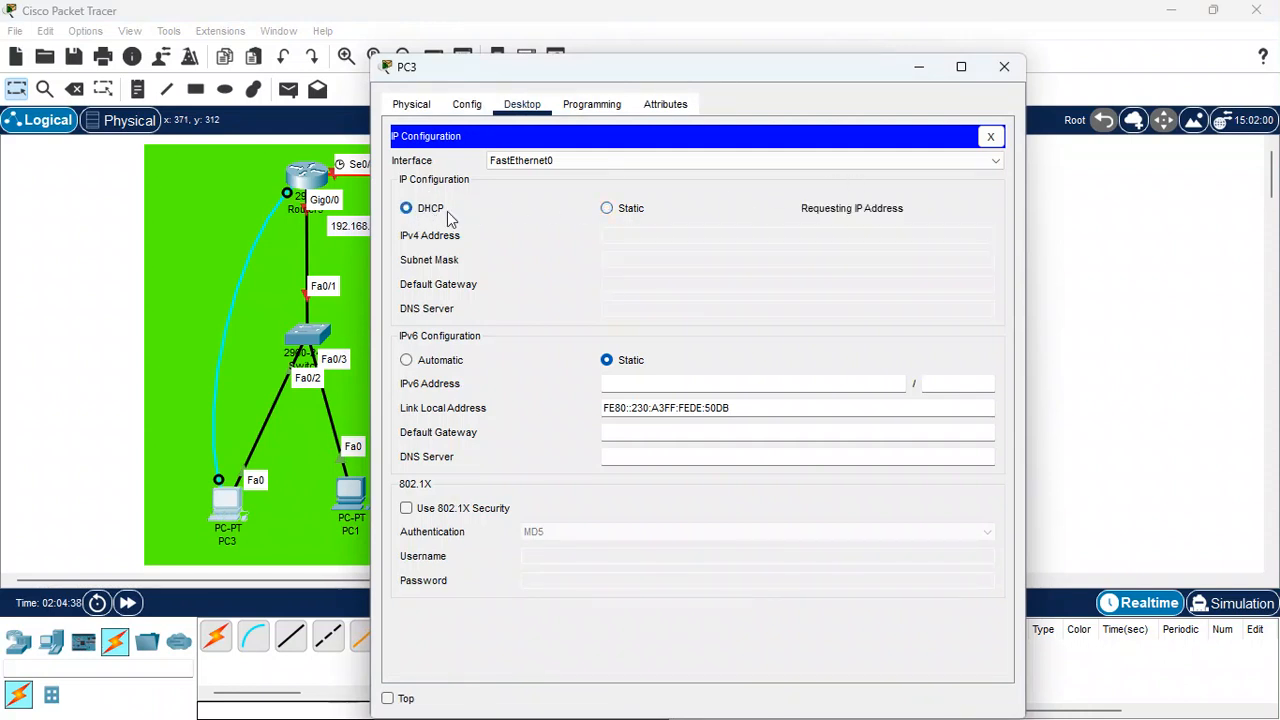
left_click(607, 210)
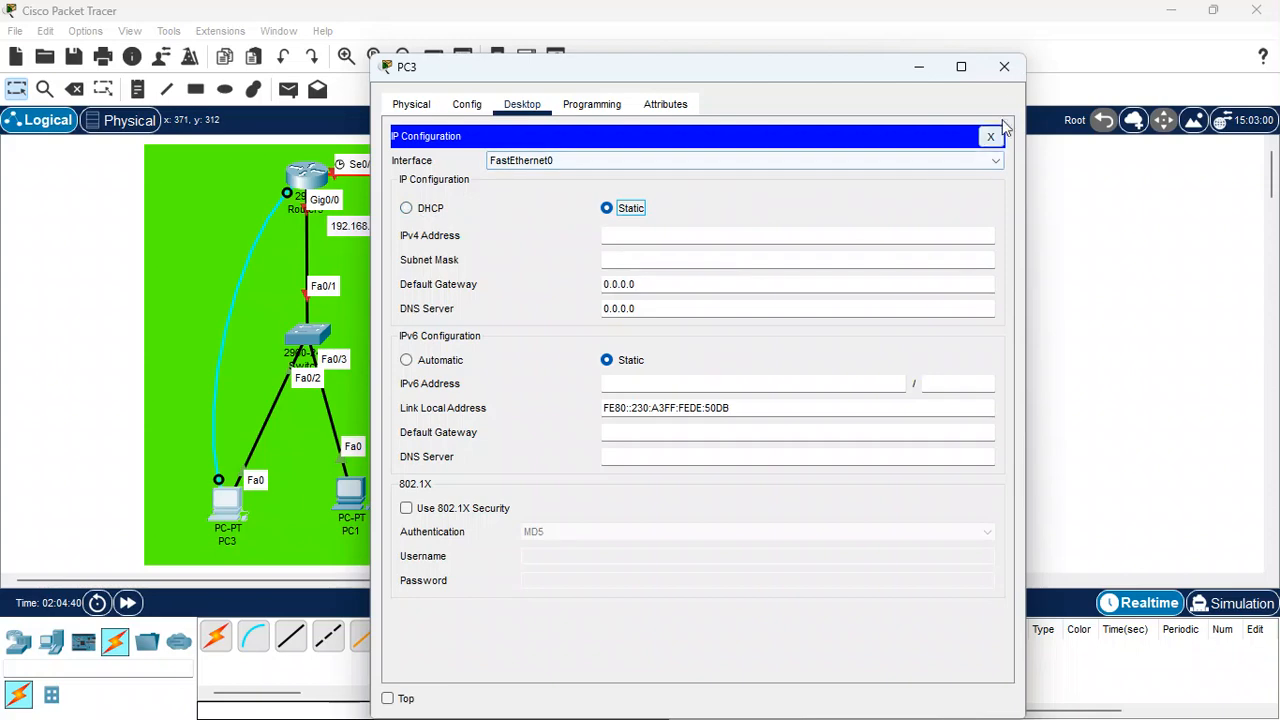
left_click(990, 136)
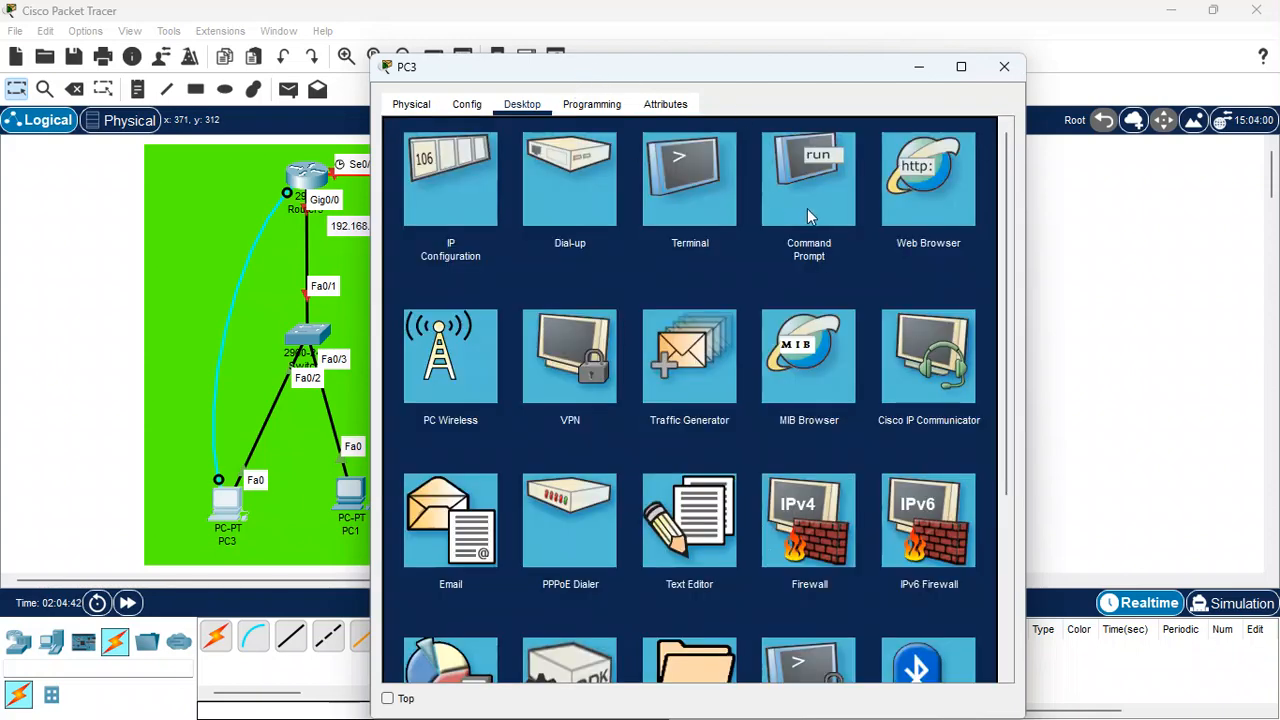
Open PC3's terminal console to the router with the default 9600 baud port settings
left_click(705, 198)
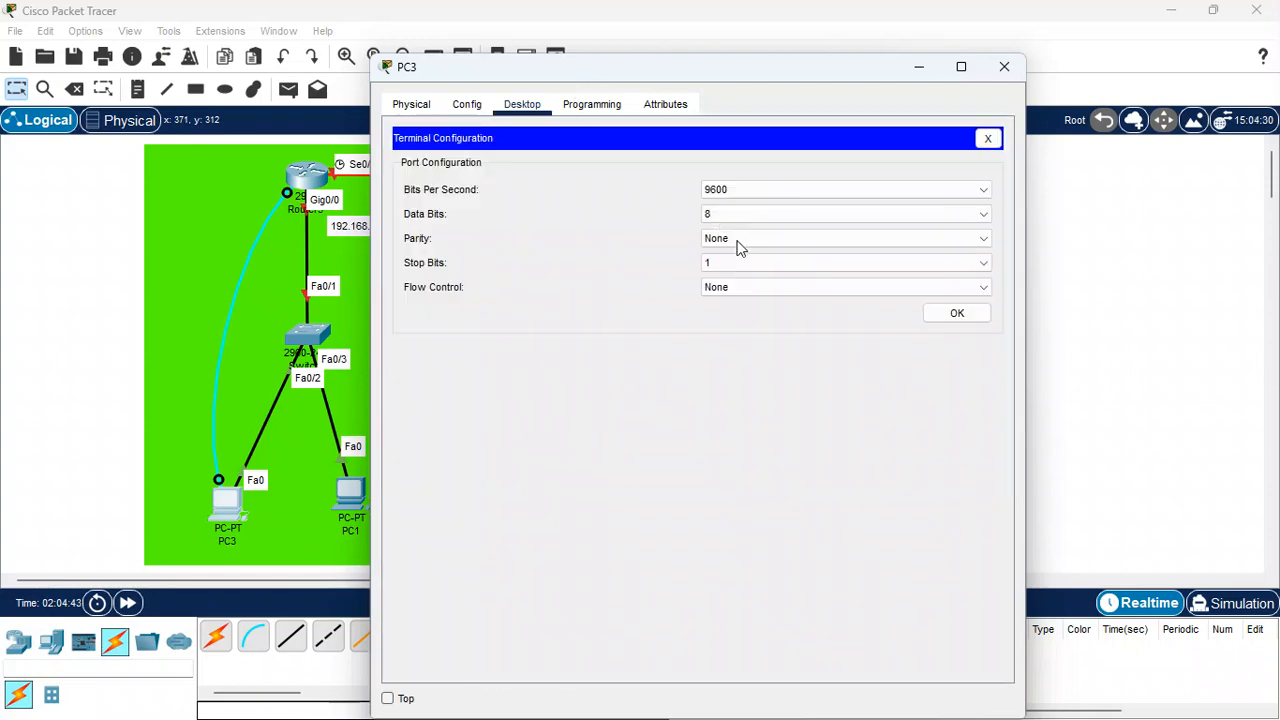
left_click(957, 316)
key("Return")
key("Return")
key("Return")
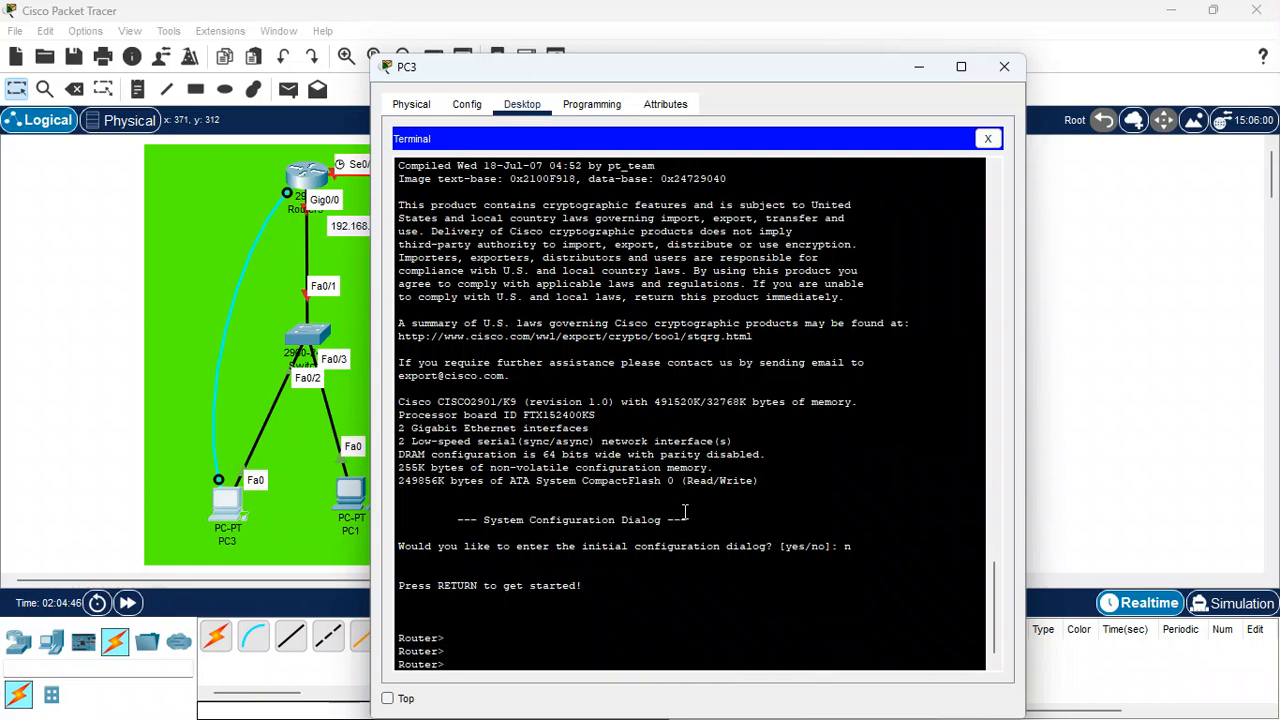
Enter privileged EXEC mode and then global configuration mode on the router
type("en")
key("Return")
key("Return")
key("Return")
key("Return")
key("Return")
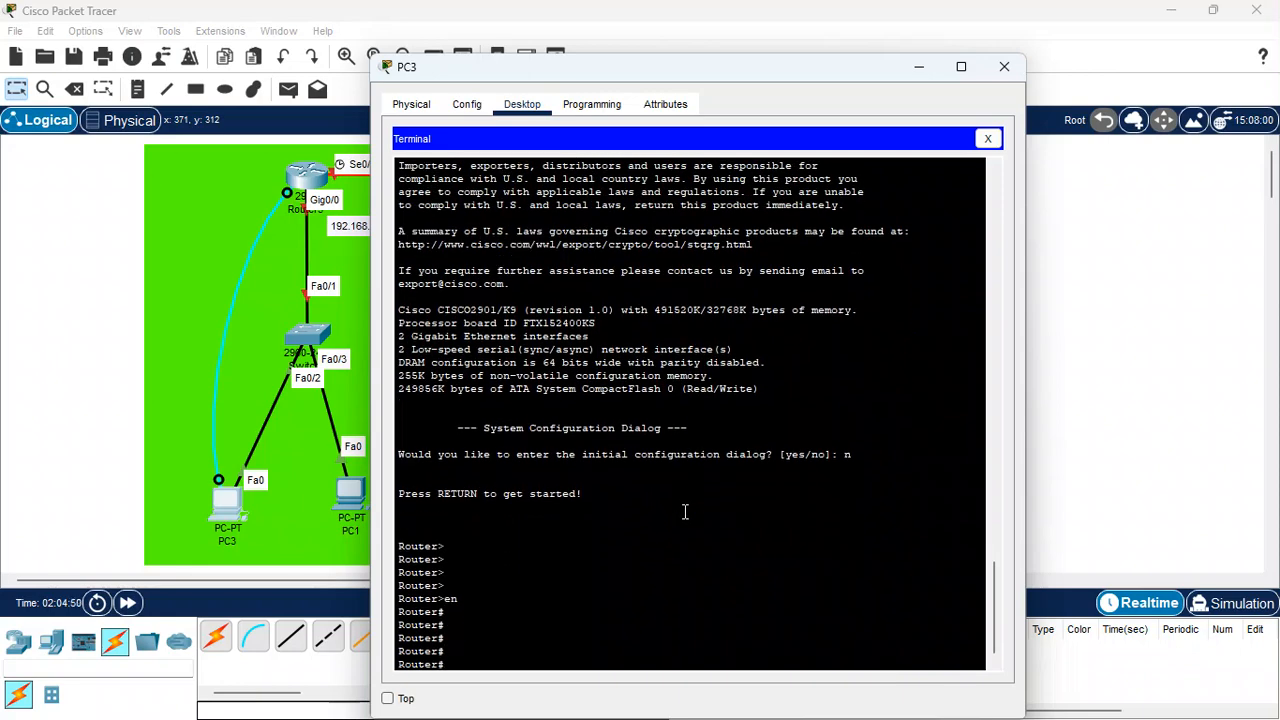
type("conf t")
key("Return")
key("Return")
key("Return")
key("Return")
key("Return")
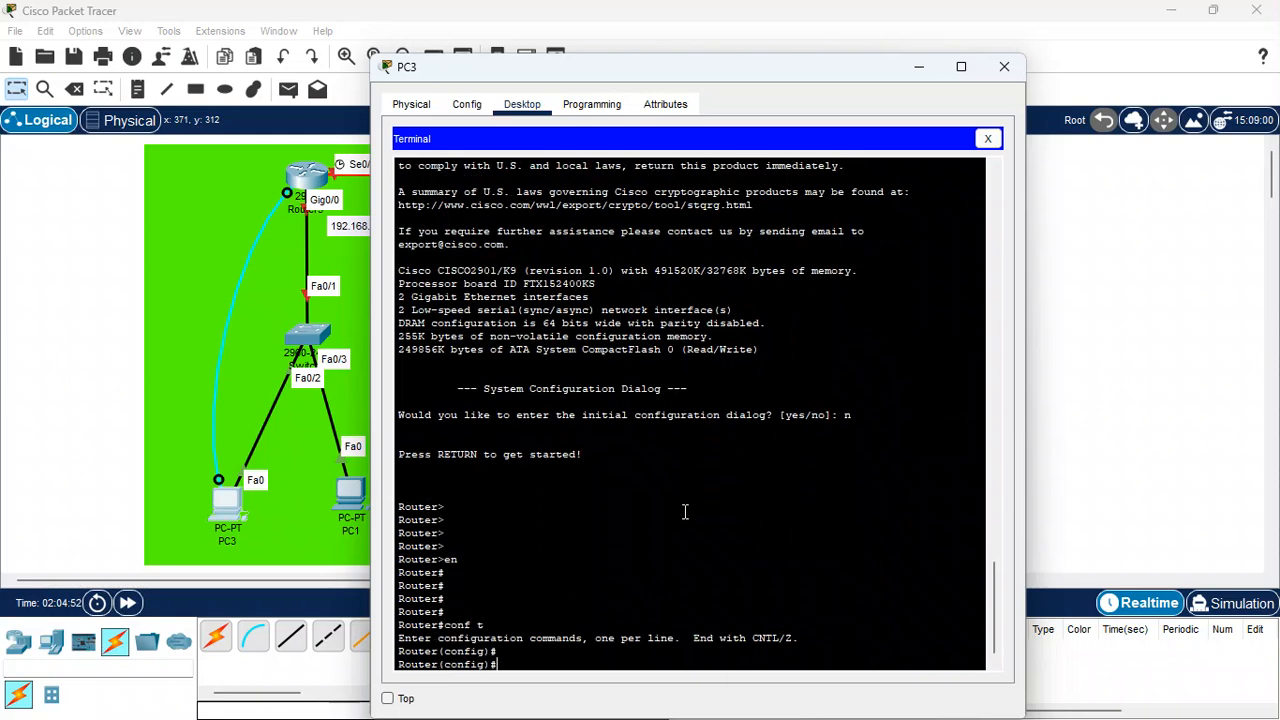
key("Return")
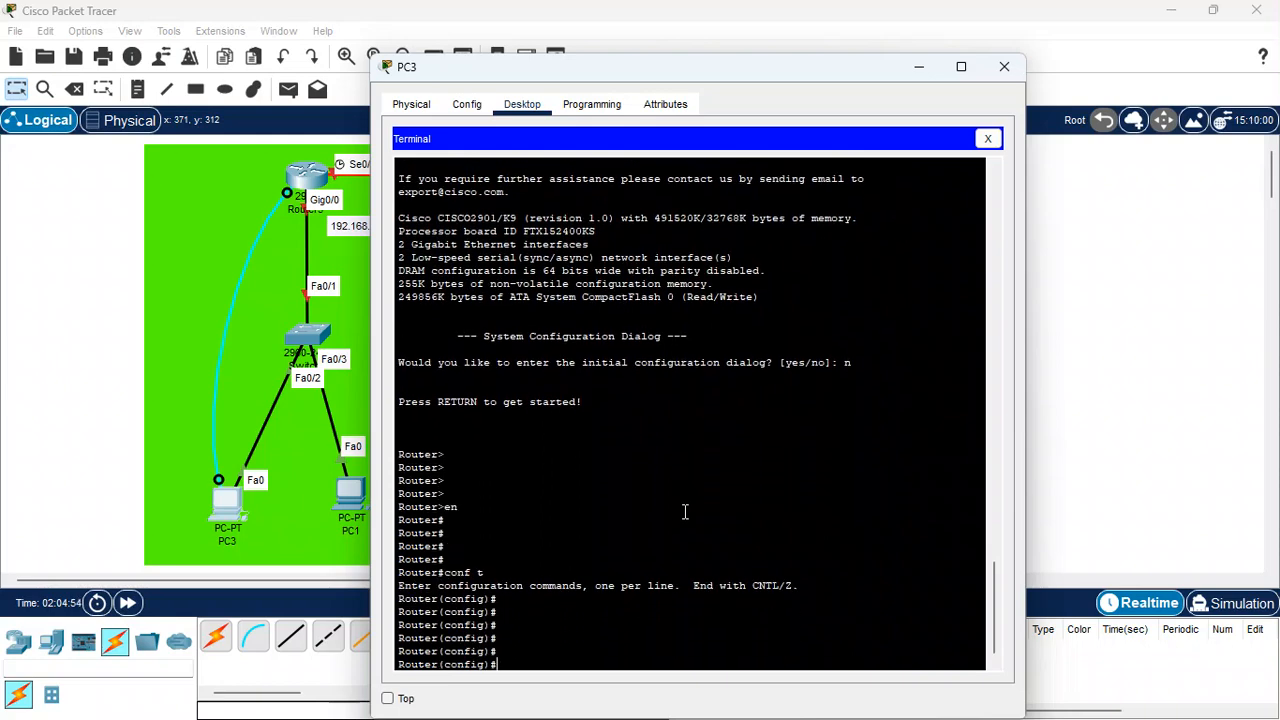
Set the router's hostname to R1
type("host R1")
key("Return")
key("Return")
key("Return")
key("Return")
Enter console line 0 and set the console line password
type("line con")
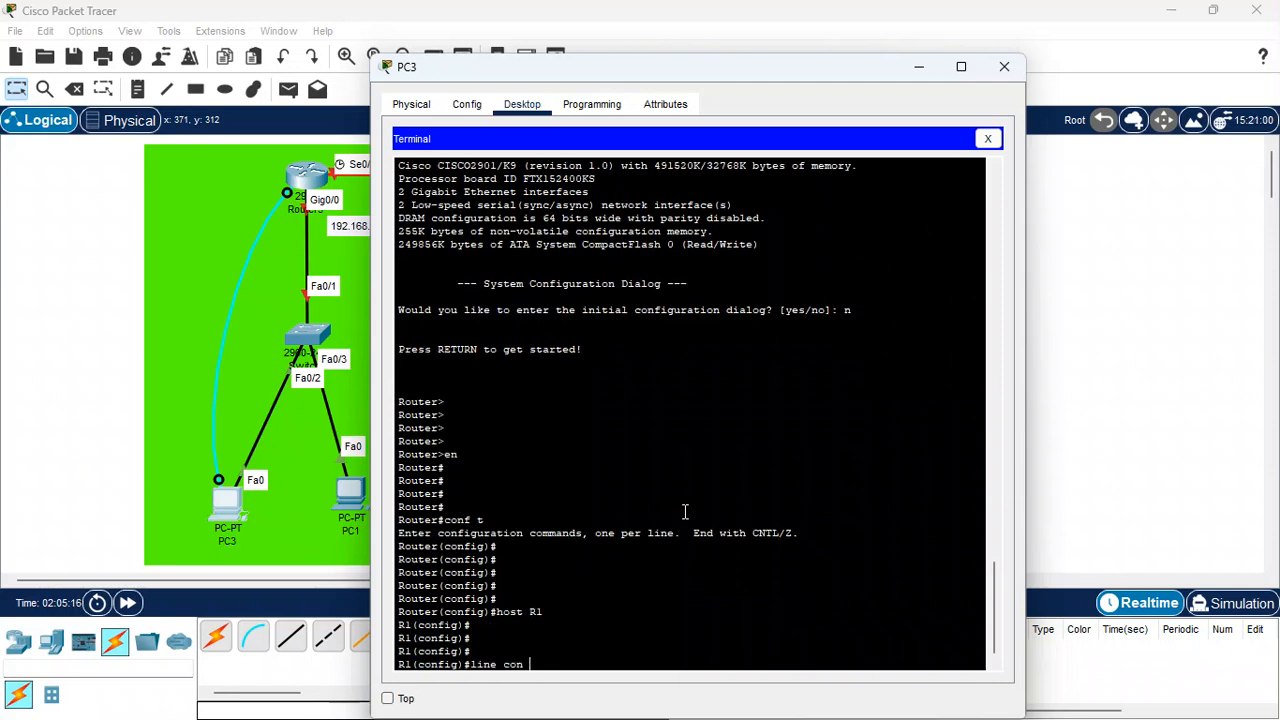
type(" 0")
key("Return")
key("Return")
key("Return")
type("pa")
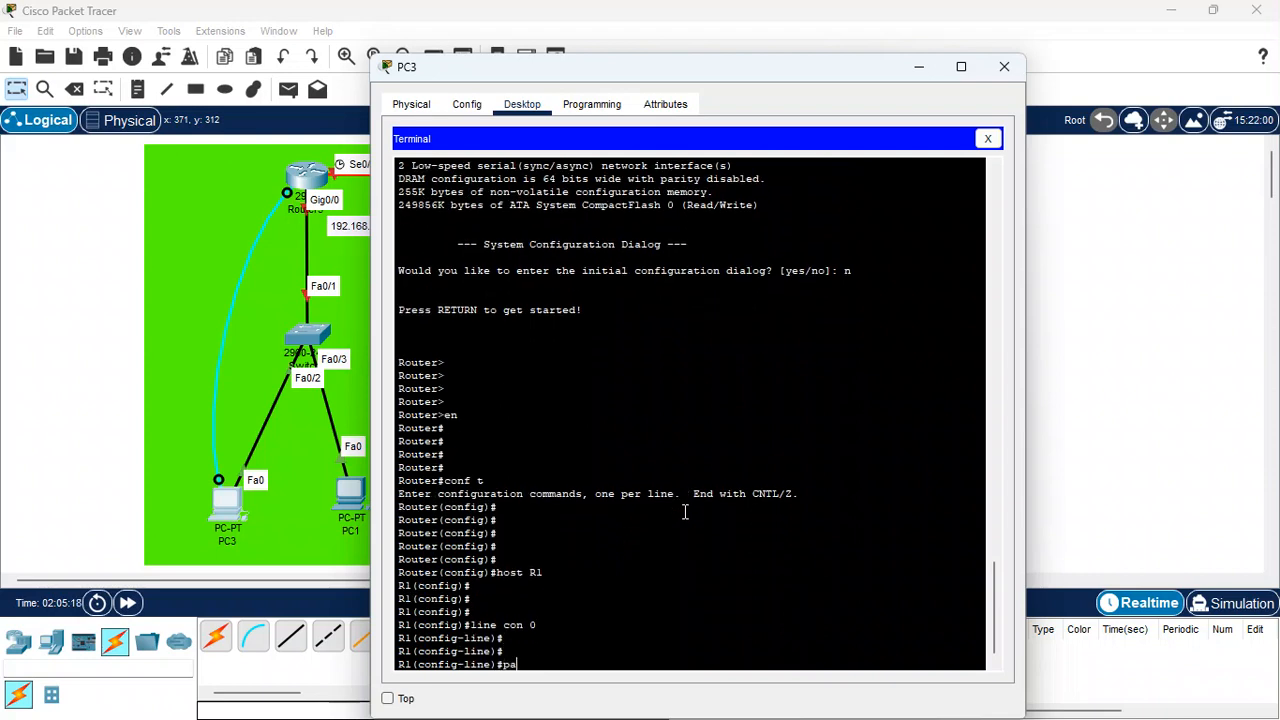
type("ss 123")
key("Return")
key("Return")
key("Return")
key("Return")
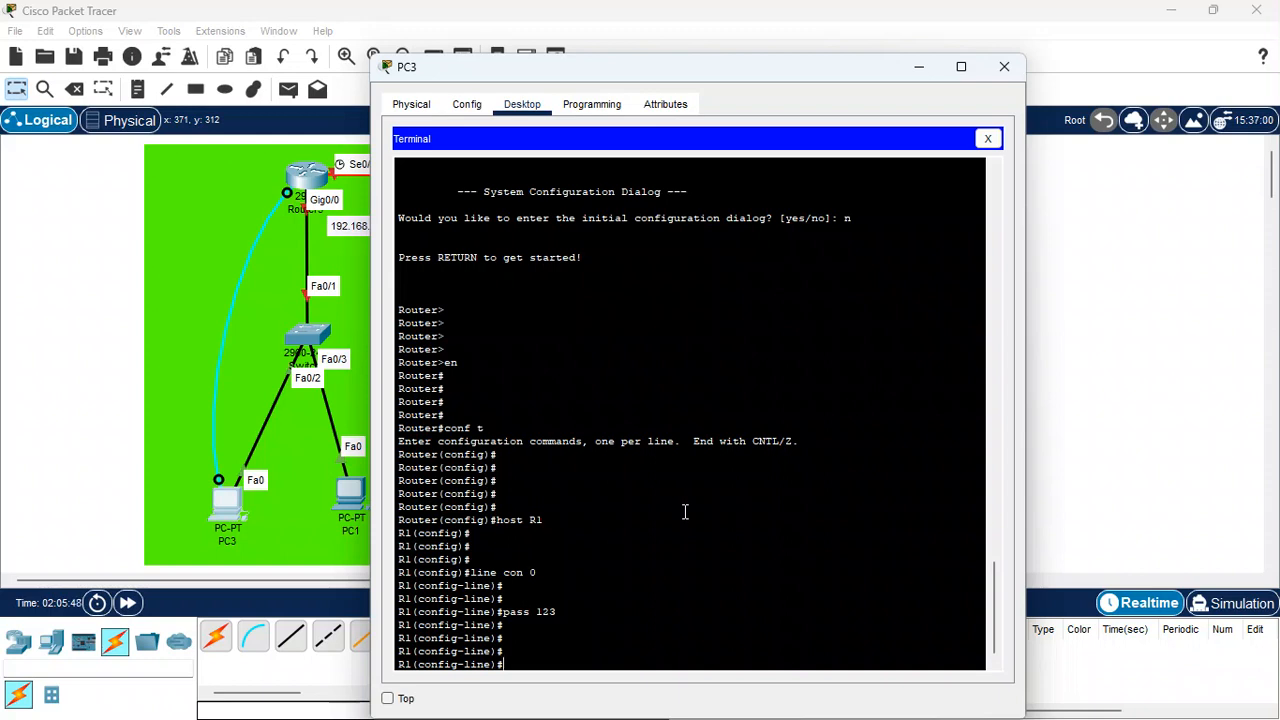
Enable login on the console line and save the running configuration with do wr
type("login")
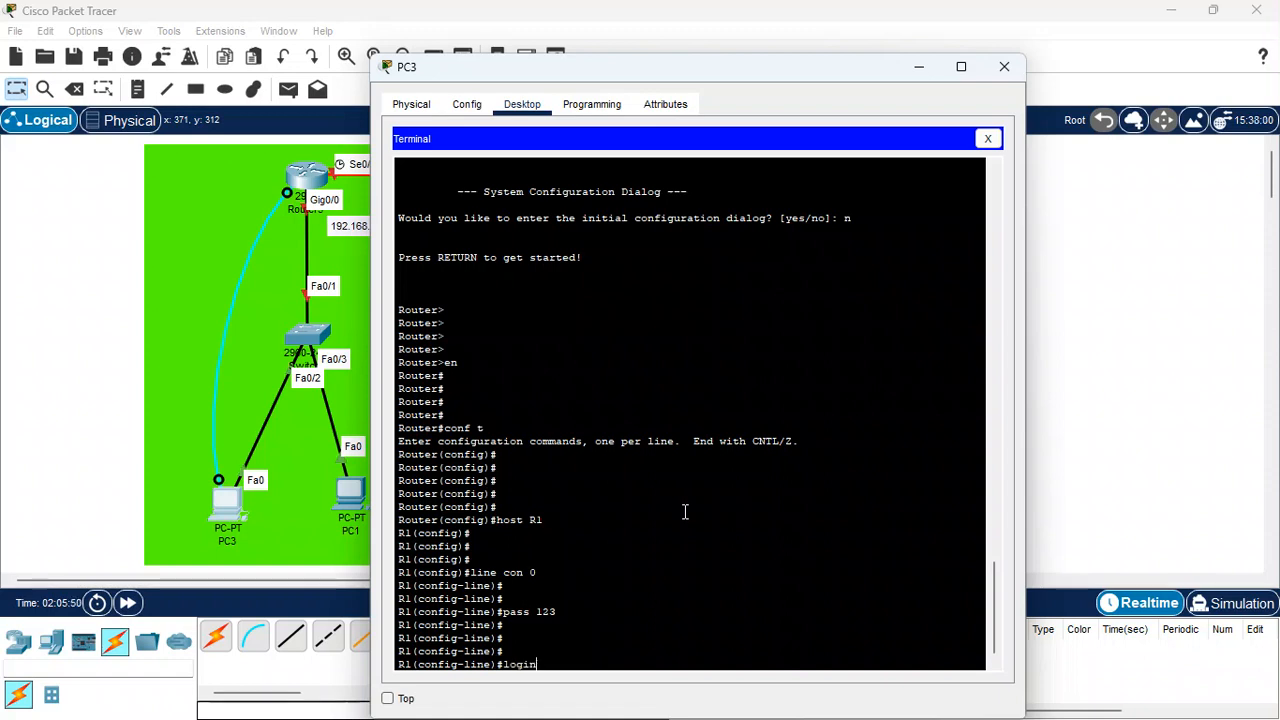
key("Return")
key("Return")
key("Return")
key("Return")
key("Return")
type("do wr")
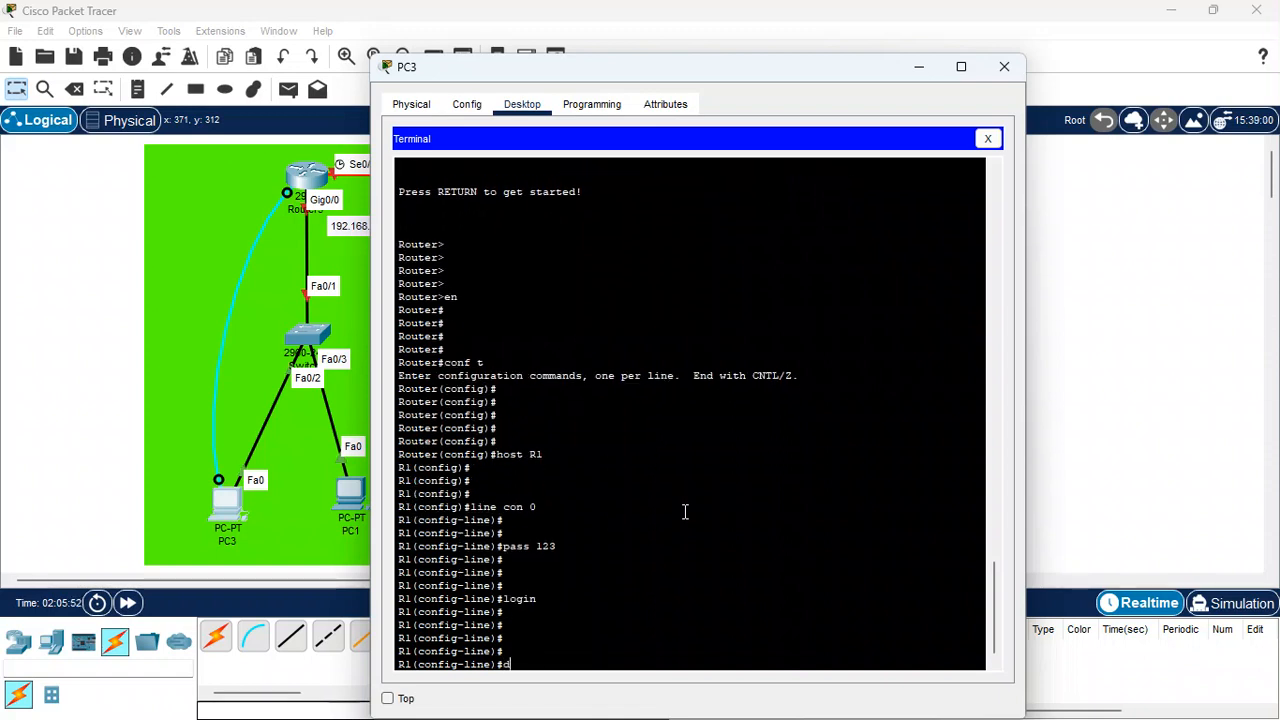
key("Return")
key("Return")
key("Return")
key("Return")
key("Return")
key("Return")
key("Return")
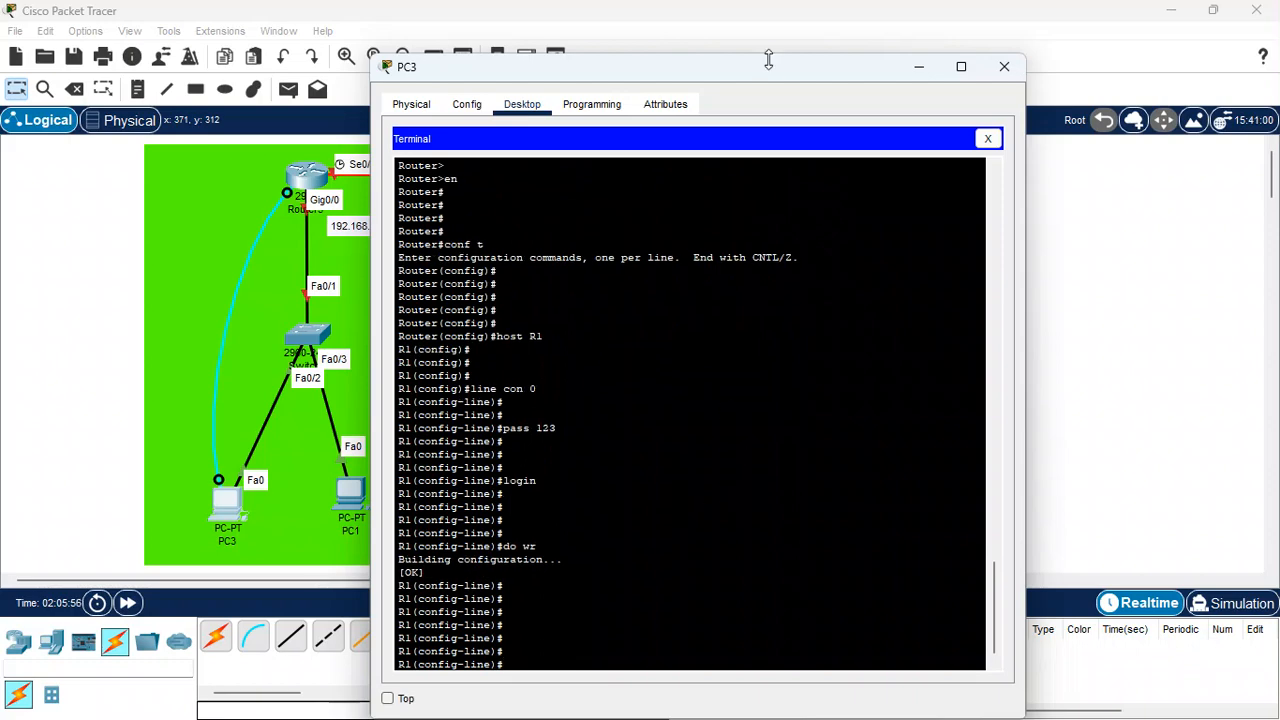
Assign IP address 192.168.10.1 with mask 255.255.255.0 to interface GigabitEthernet0/0
left_click_drag(768, 76, 1029, 54)
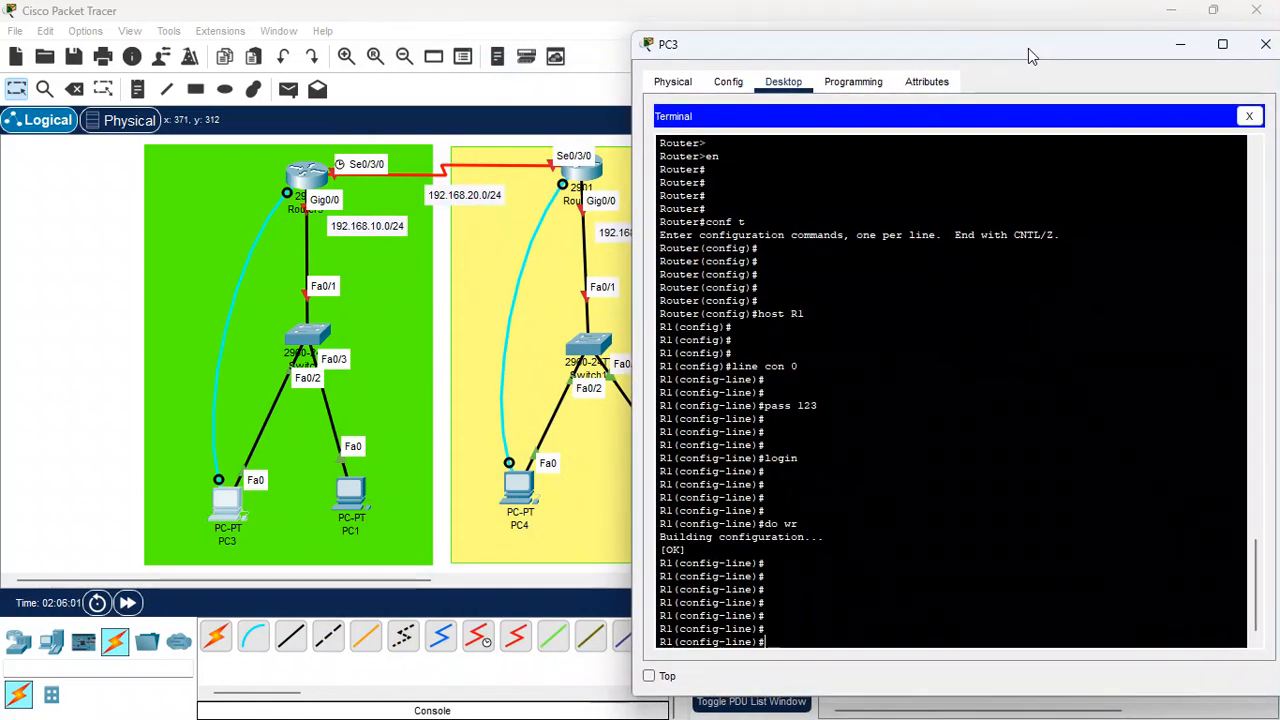
type("int g")
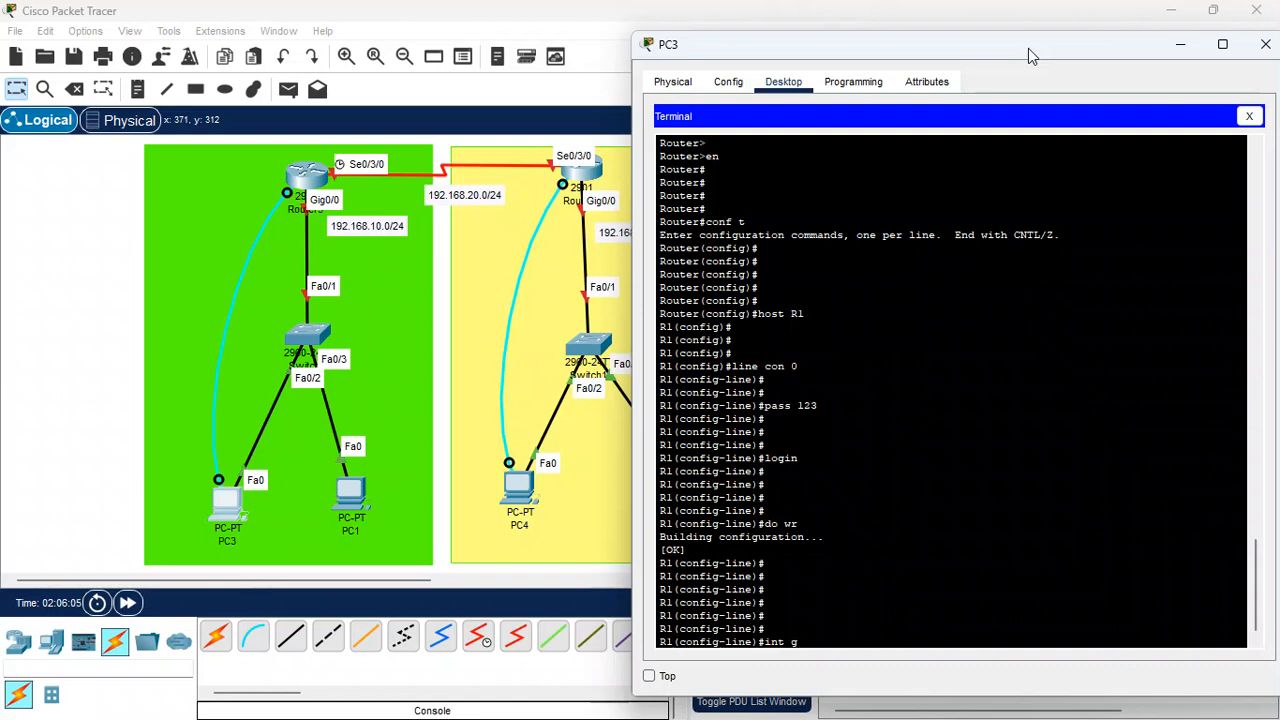
type("0/0")
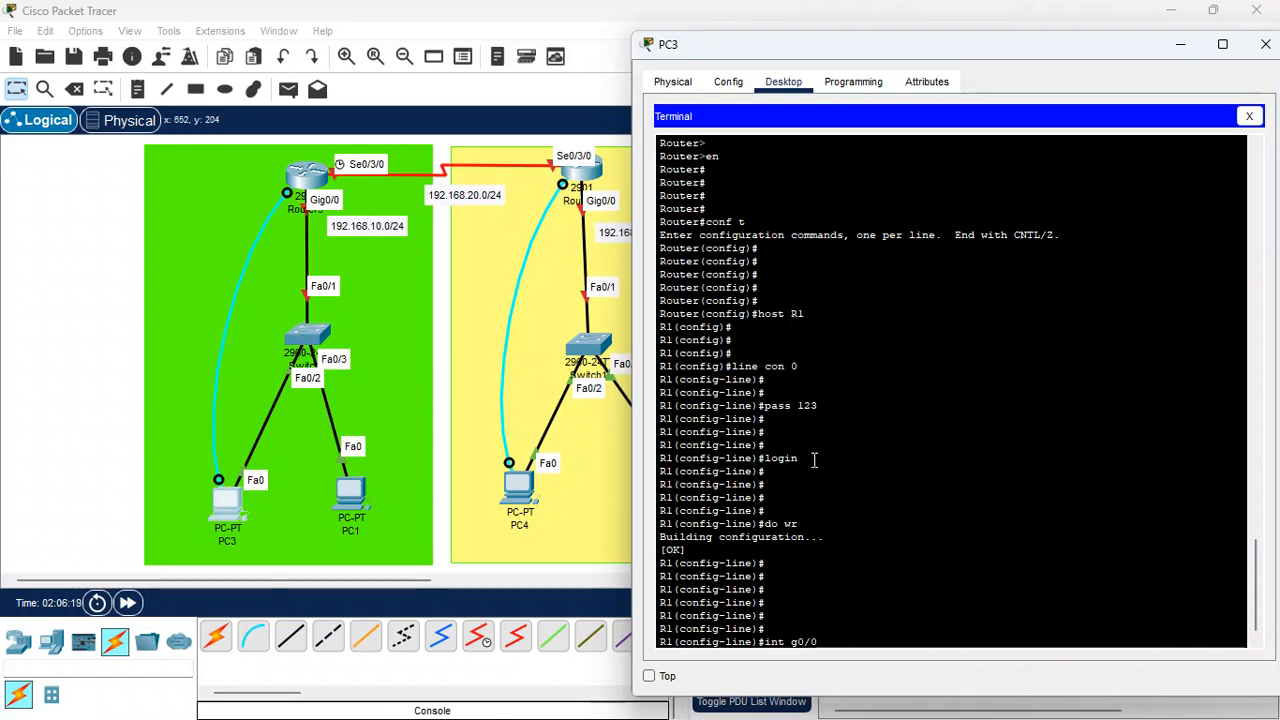
key("Return")
key("Return")
key("Return")
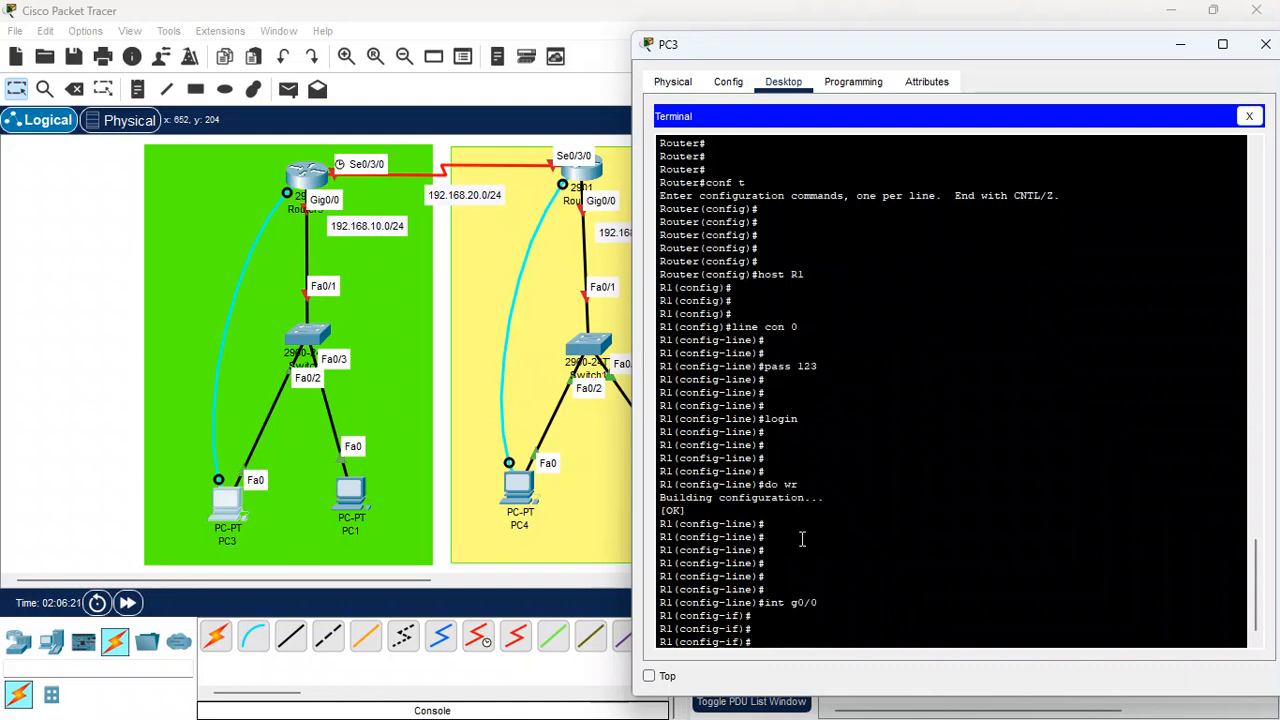
type("ip add 1")
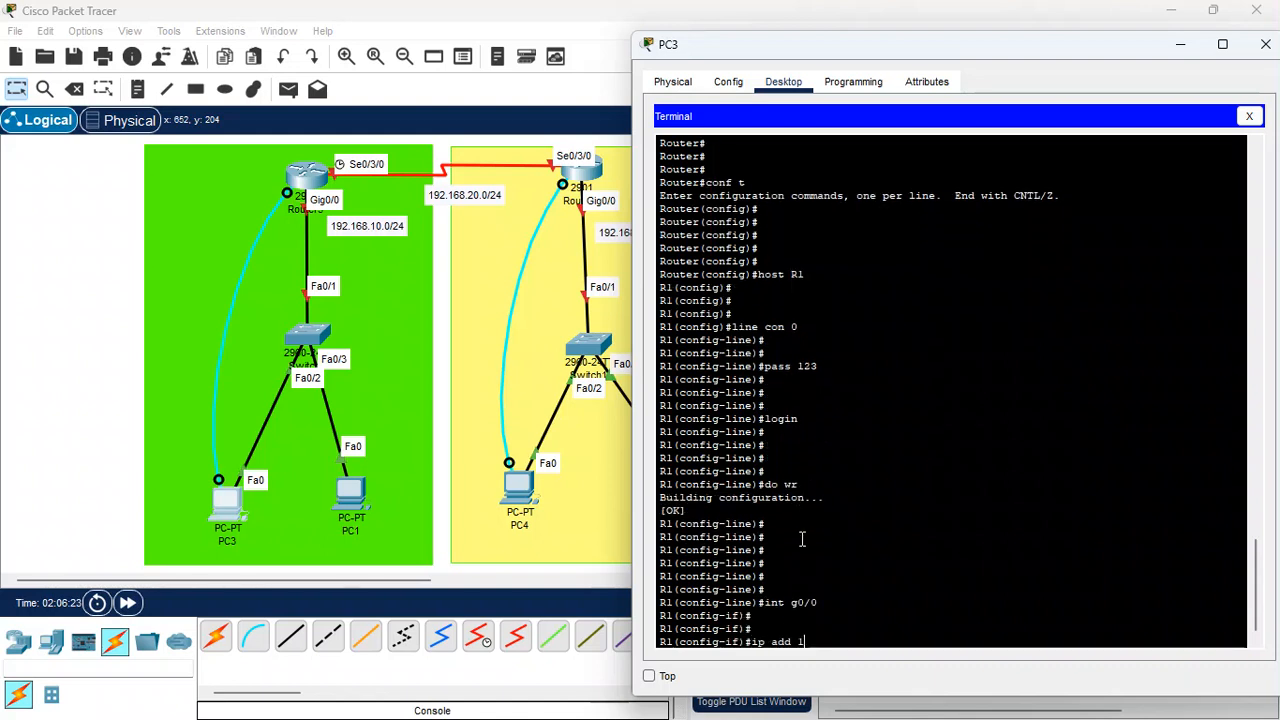
type("92.168.")
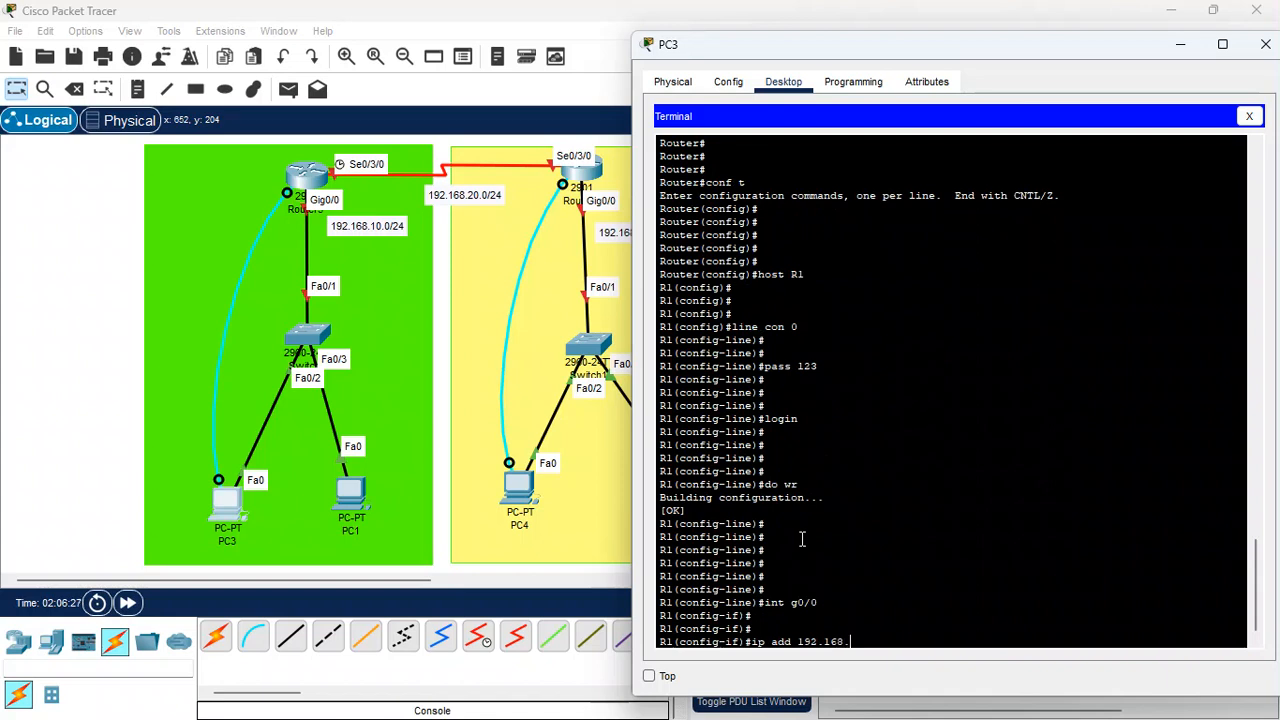
type("10.1 ")
type(".2")
key("BackSpace")
type("255.255.255.0")
key("Return")
key("Return")
key("Return")
Bring interface GigabitEthernet0/0 up with no shutdown
type("nfig-if)#no")
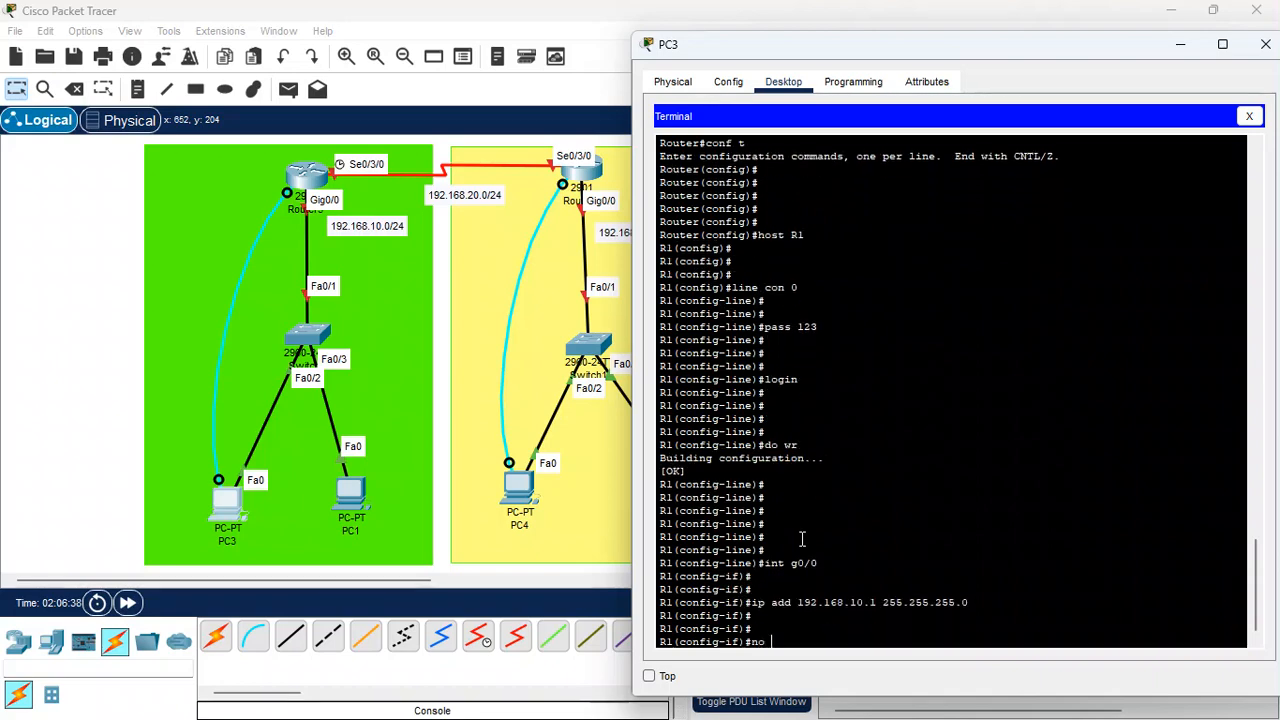
type(" sh")
key("Return")
key("Return")
key("Return")
key("Return")
key("Return")
key("Return")
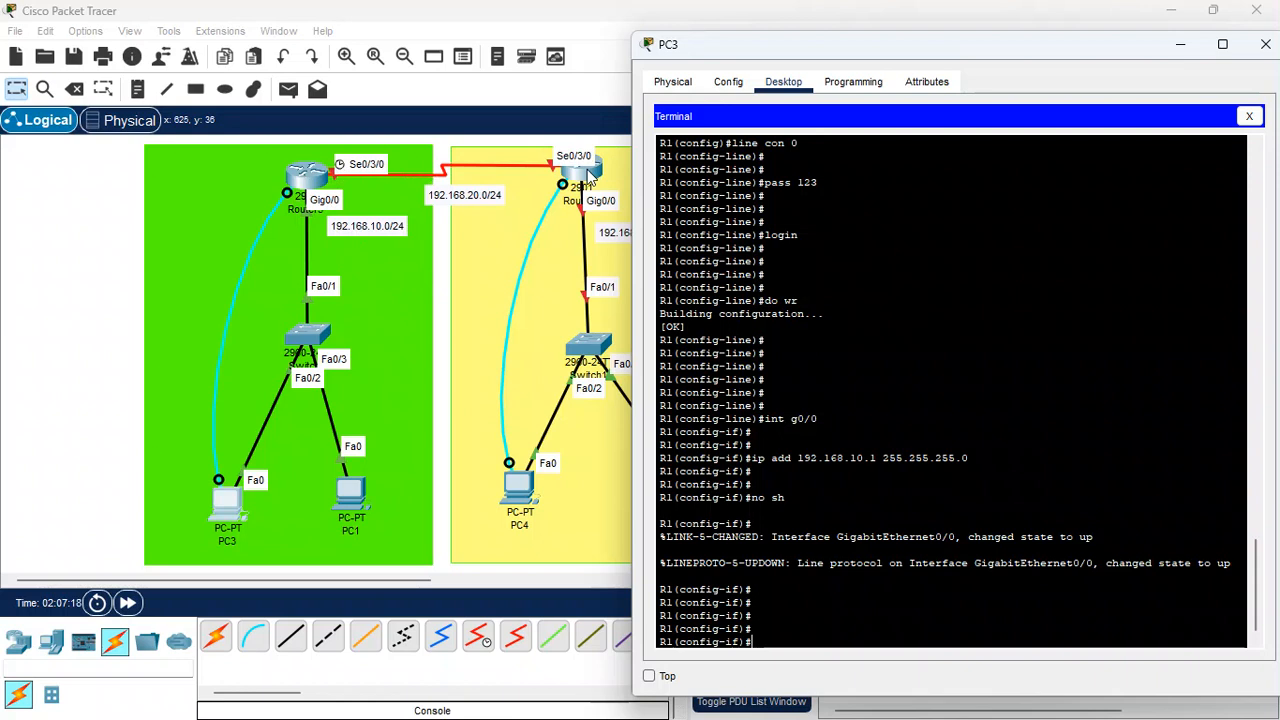
Assign IP address 192.168.20.1 with mask 255.255.255.0 to interface Serial0/3/0
type("i")
type("s")
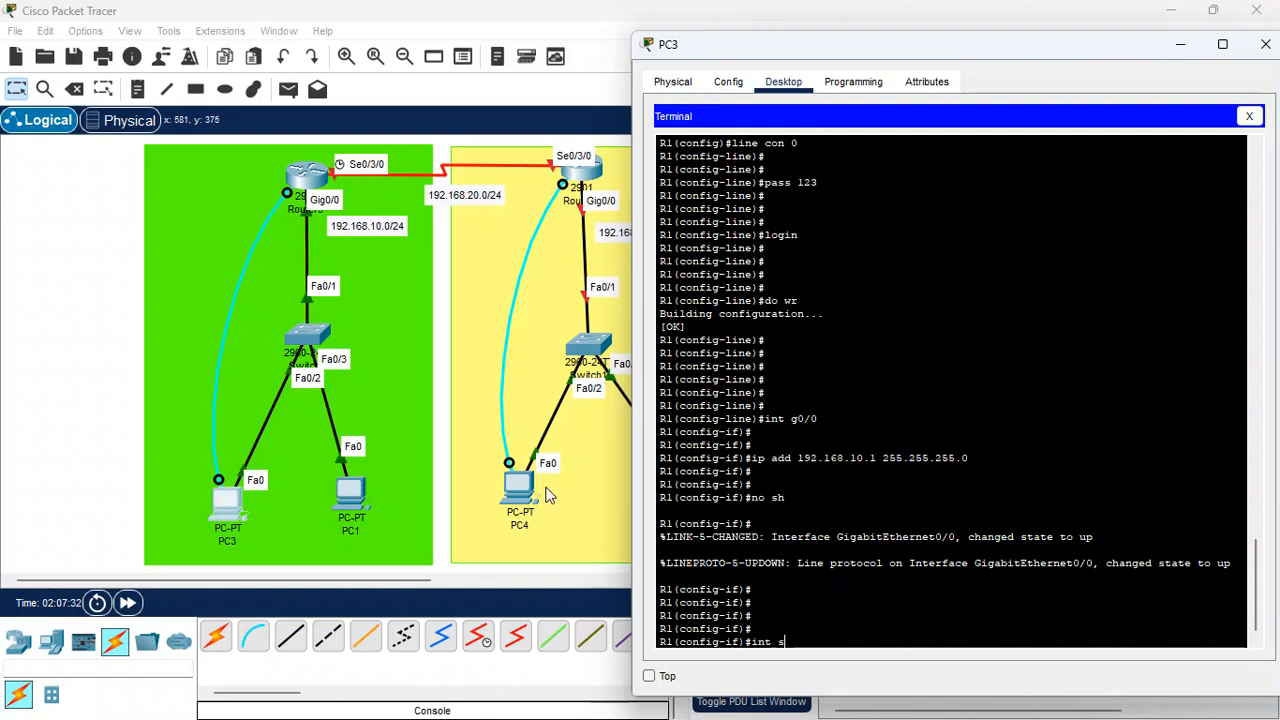
type("0/3/0")
key("Return")
key("Return")
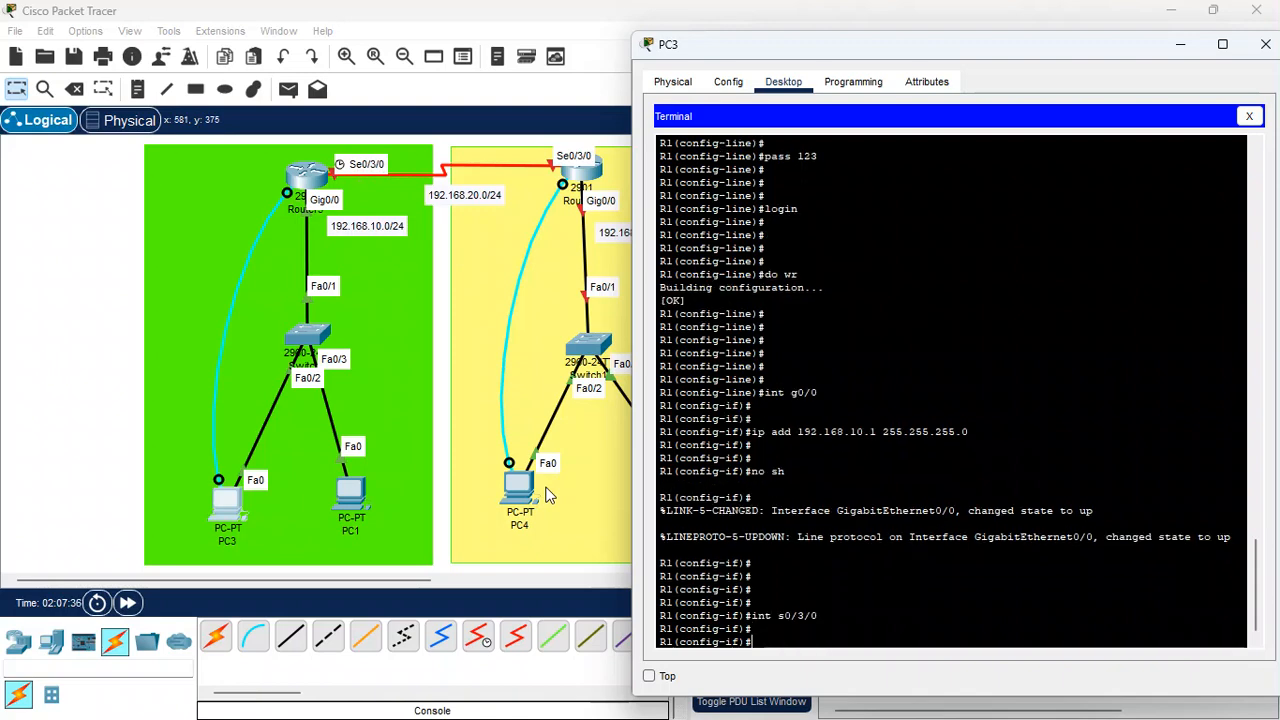
key("Return")
key("Return")
type("ip add")
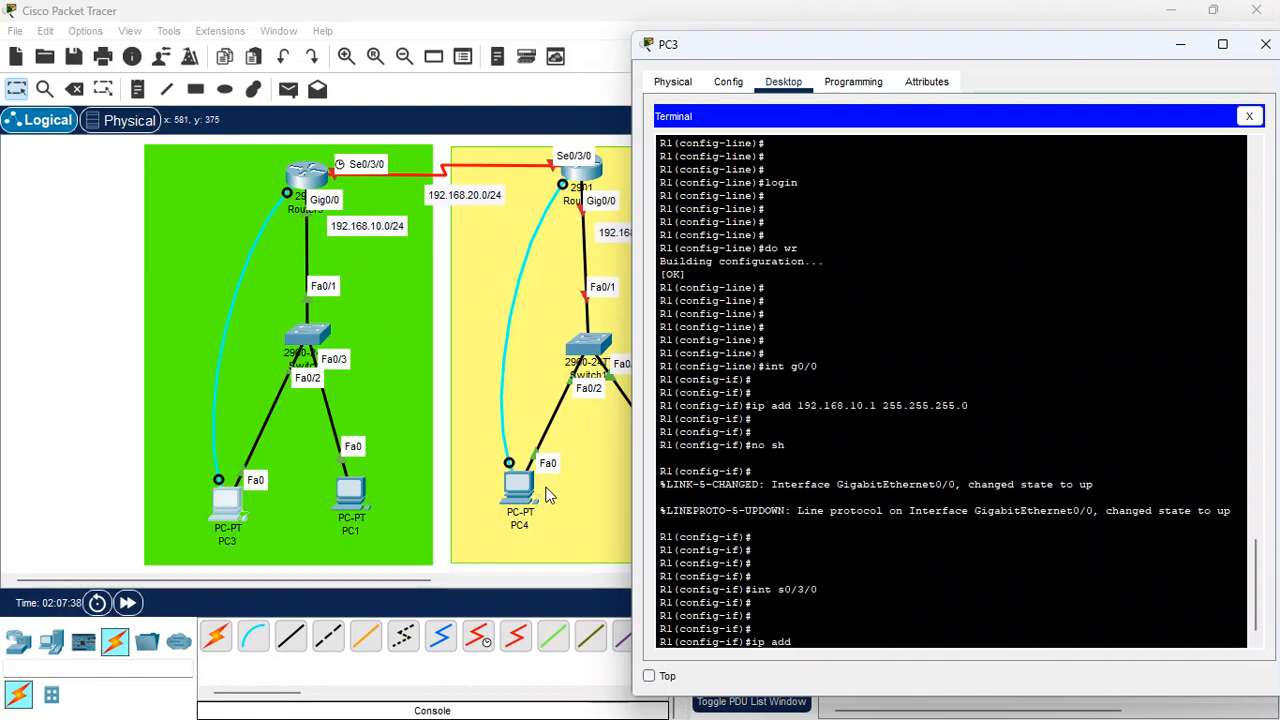
type(" 192.168.20.1")
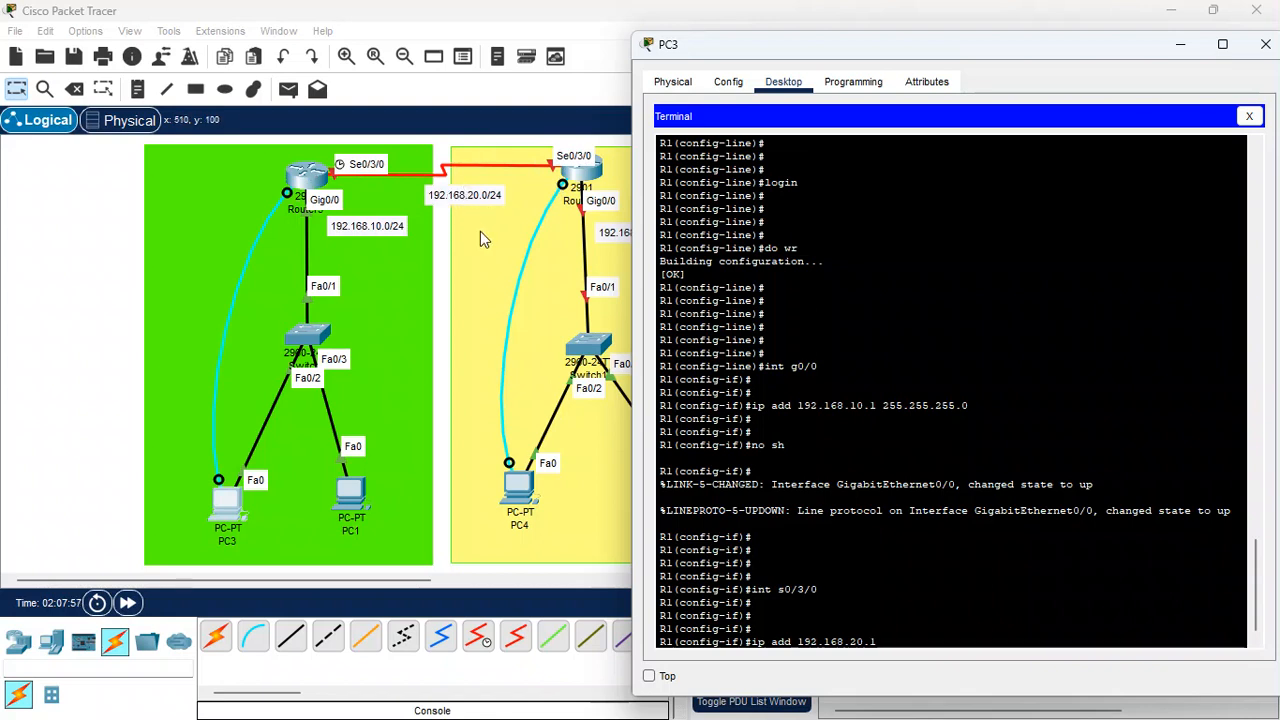
type("255.255.255.0")
key("Return")
key("Return")
key("Return")
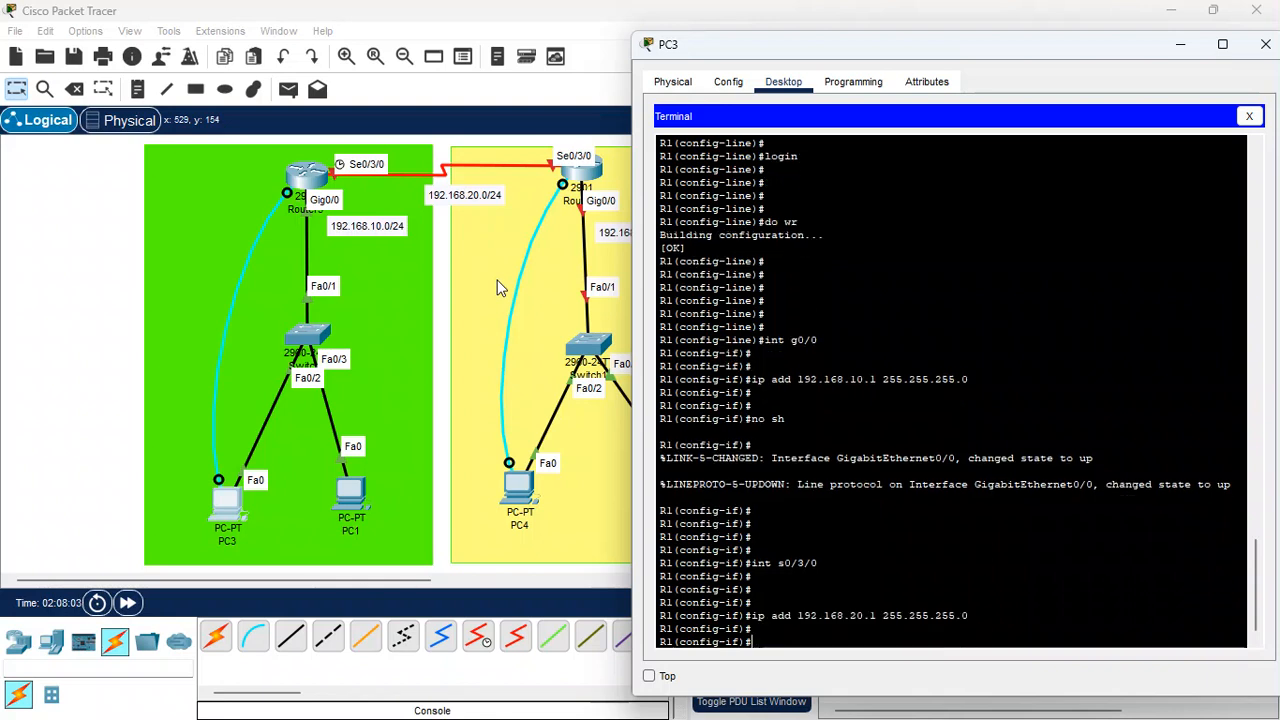
Bring interface Serial0/3/0 up with no shutdown
type("no s")
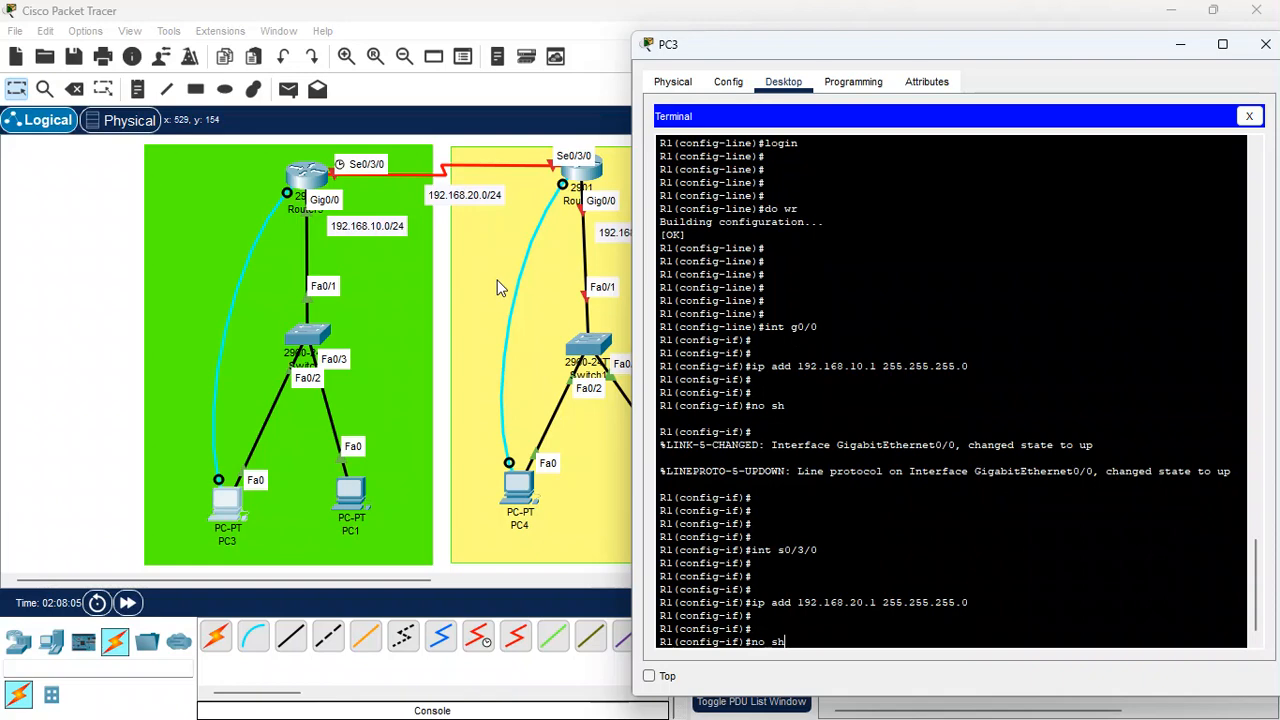
type("h")
key("Return")
key("Return")
key("Return")
key("Return")
key("Return")
key("Return")
key("Return")
key("Return")
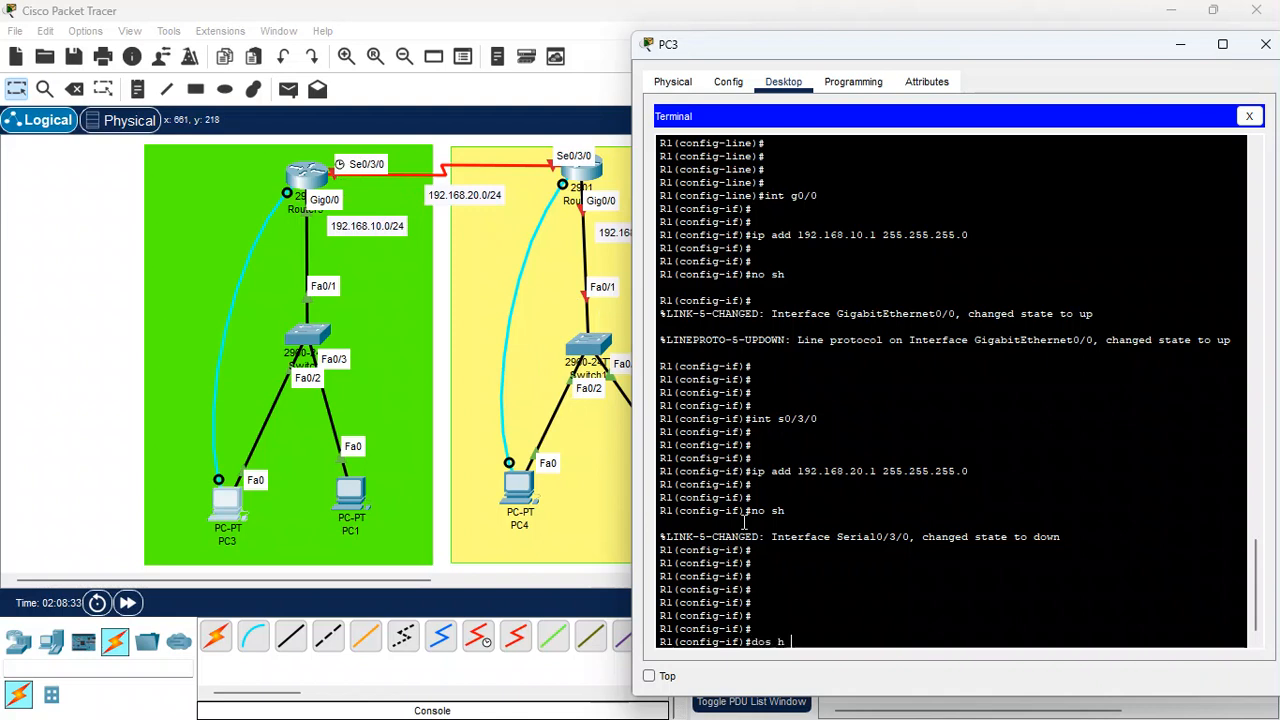
Display the serial interface controller details with do sh controllers
key("BackSpace")
key("BackSpace")
key("BackSpace")
key("BackSpace")
type("sh controllers")
key("Return")
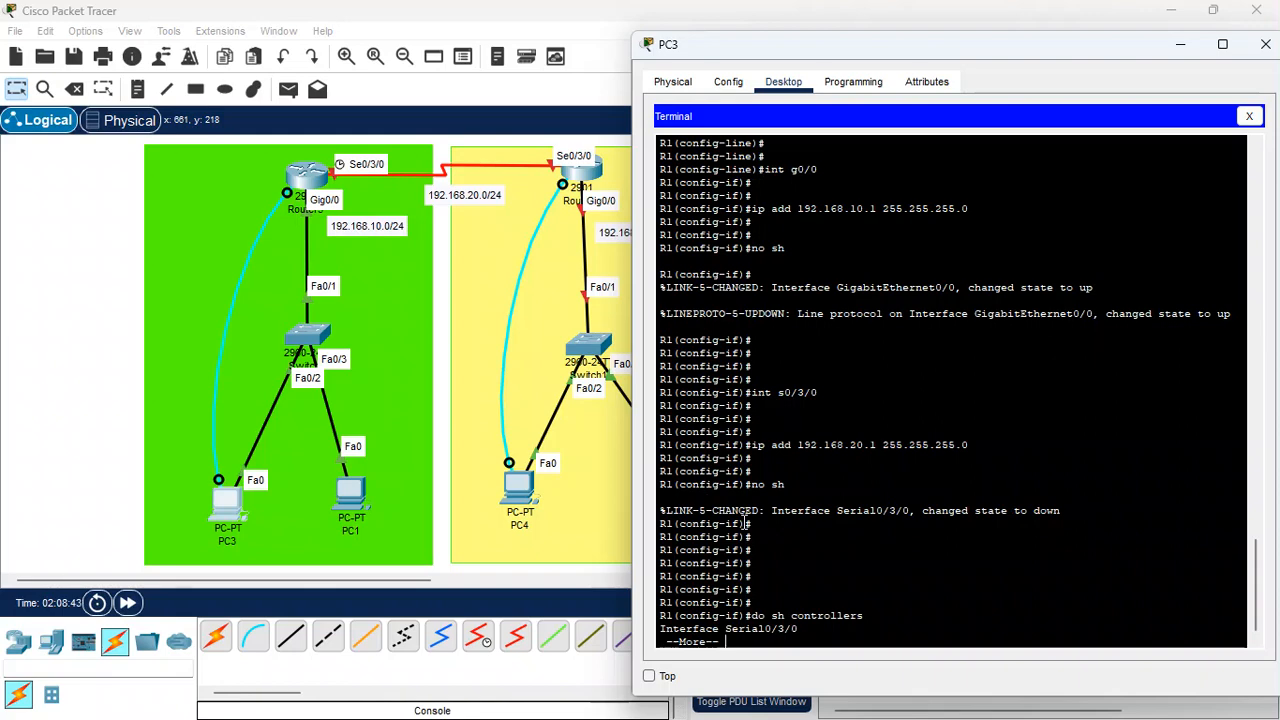
key("Return")
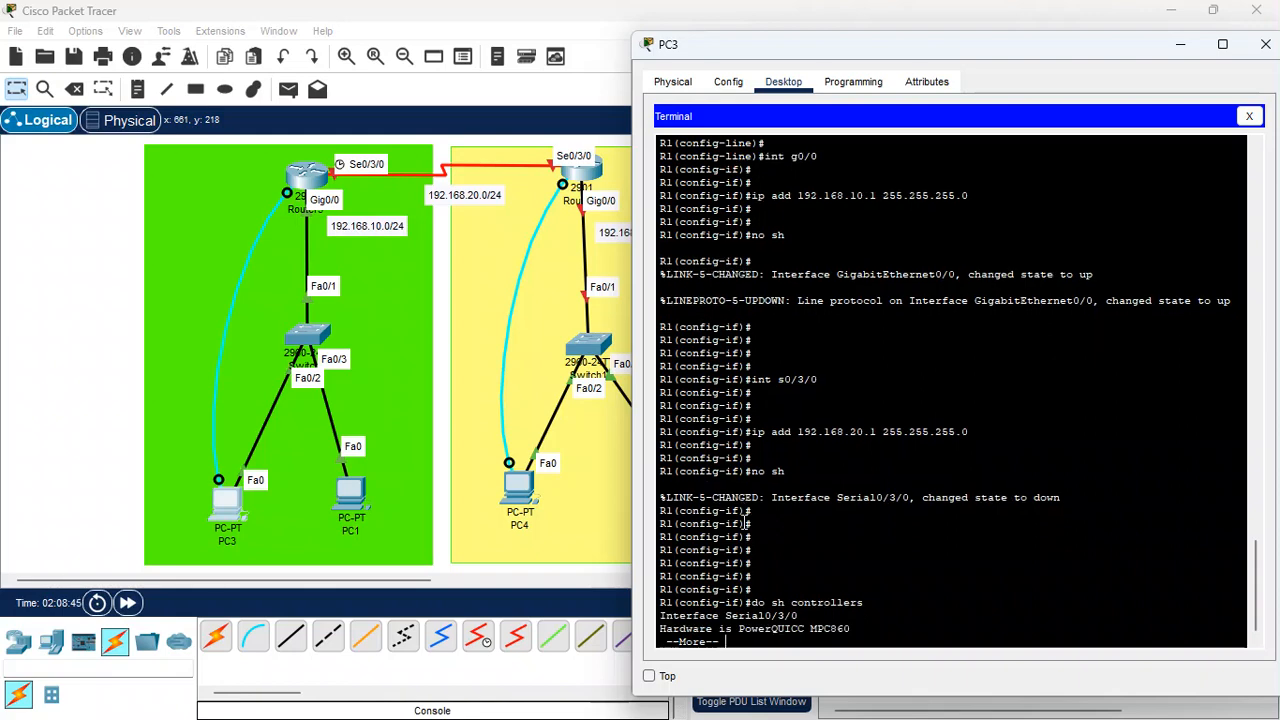
Page through the serial interface controller output to the end
key("Return")
key("Return")
key("Return")
key("Return")
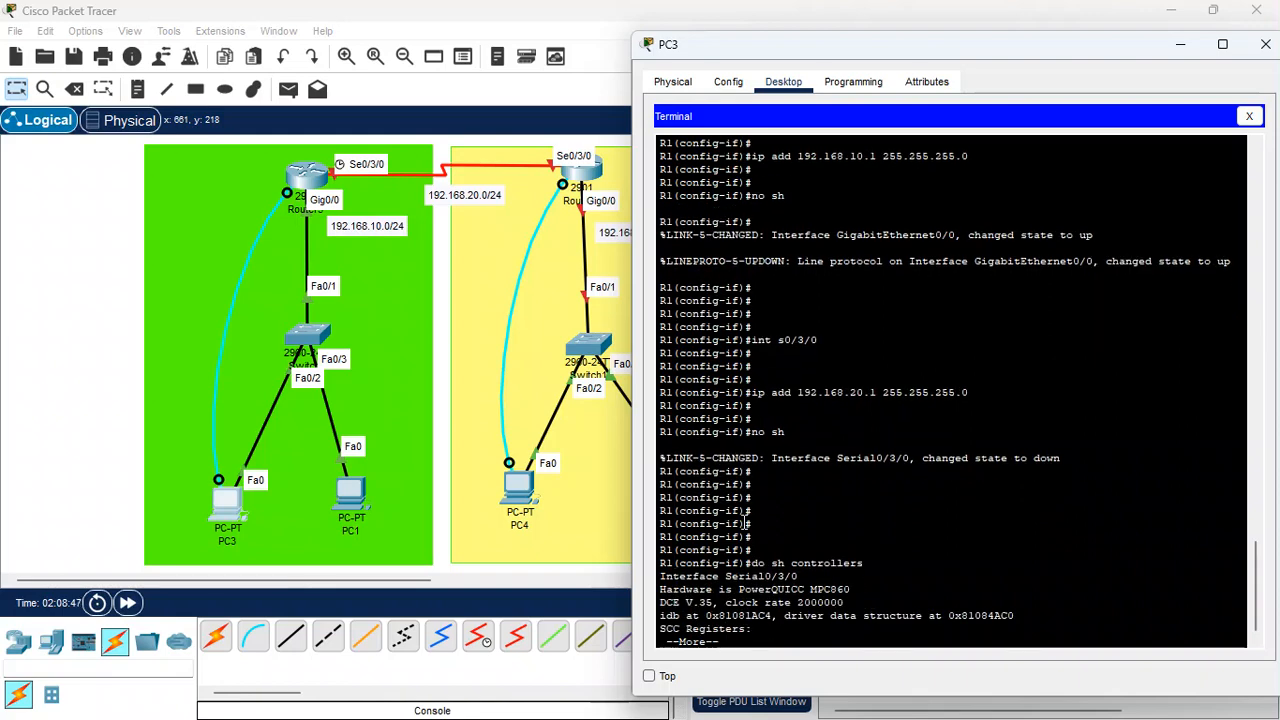
key("Return")
key("Return")
key("Return")
key("Return")
key("Return")
key("Return")
key("Return")
key("Return")
key("Return")
key("Return")
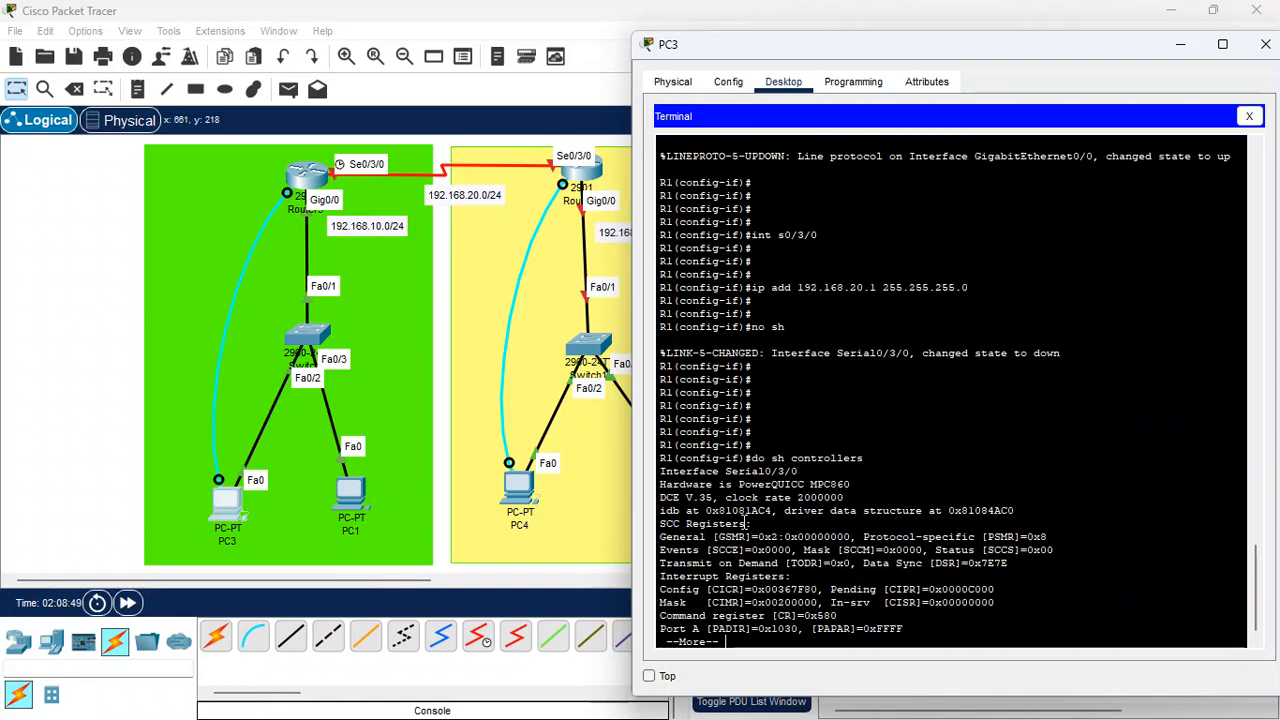
key("Return")
key("Return")
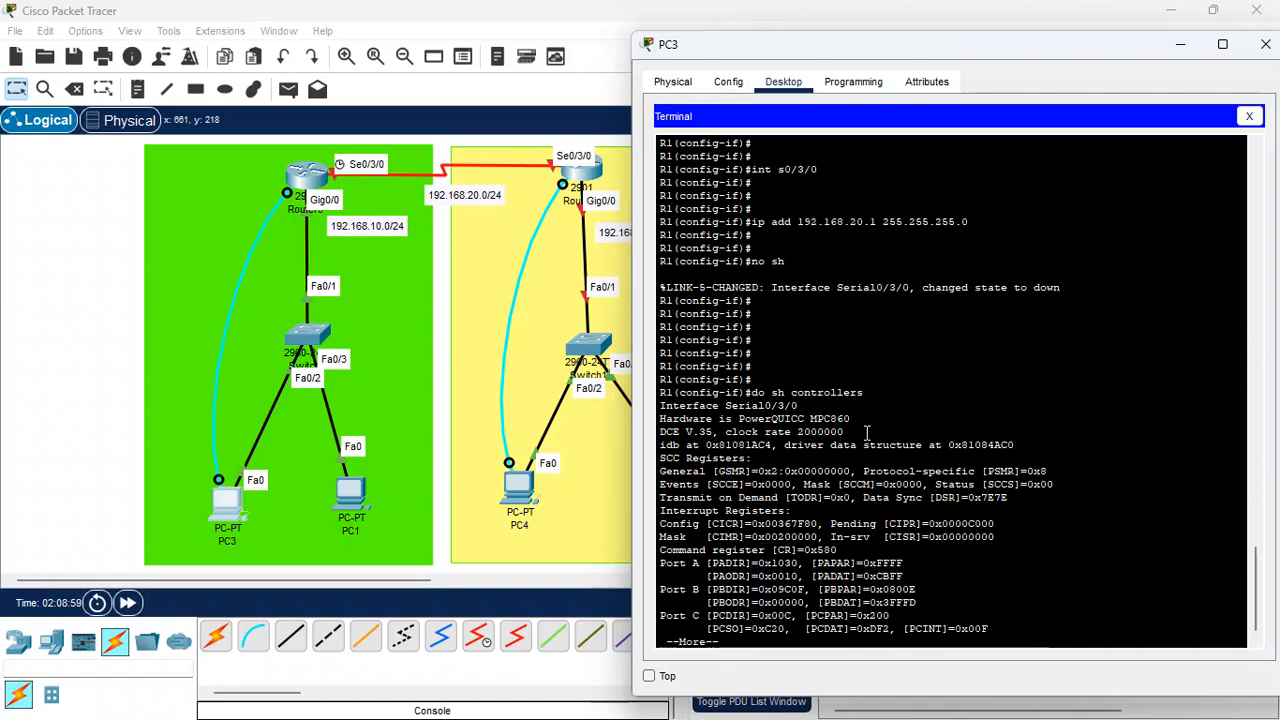
key("space")
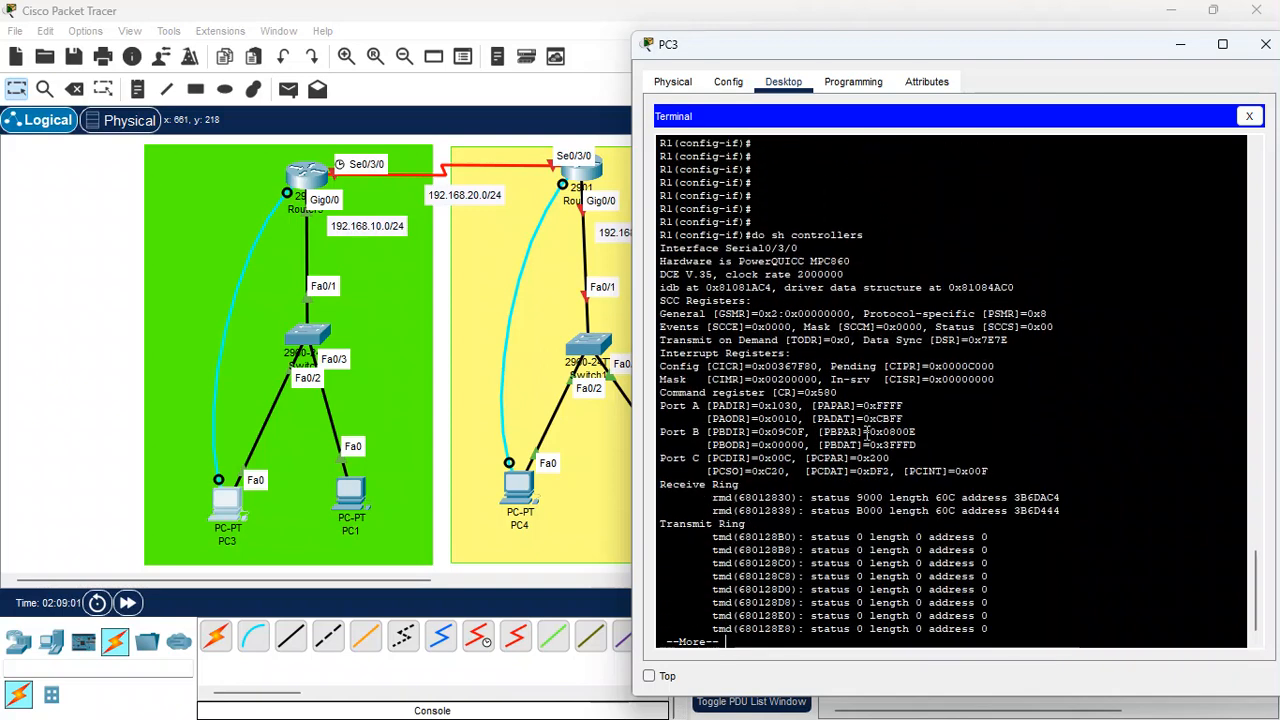
key("Return")
key("Return")
key("Return")
key("Return")
key("Return")
key("Return")
key("Return")
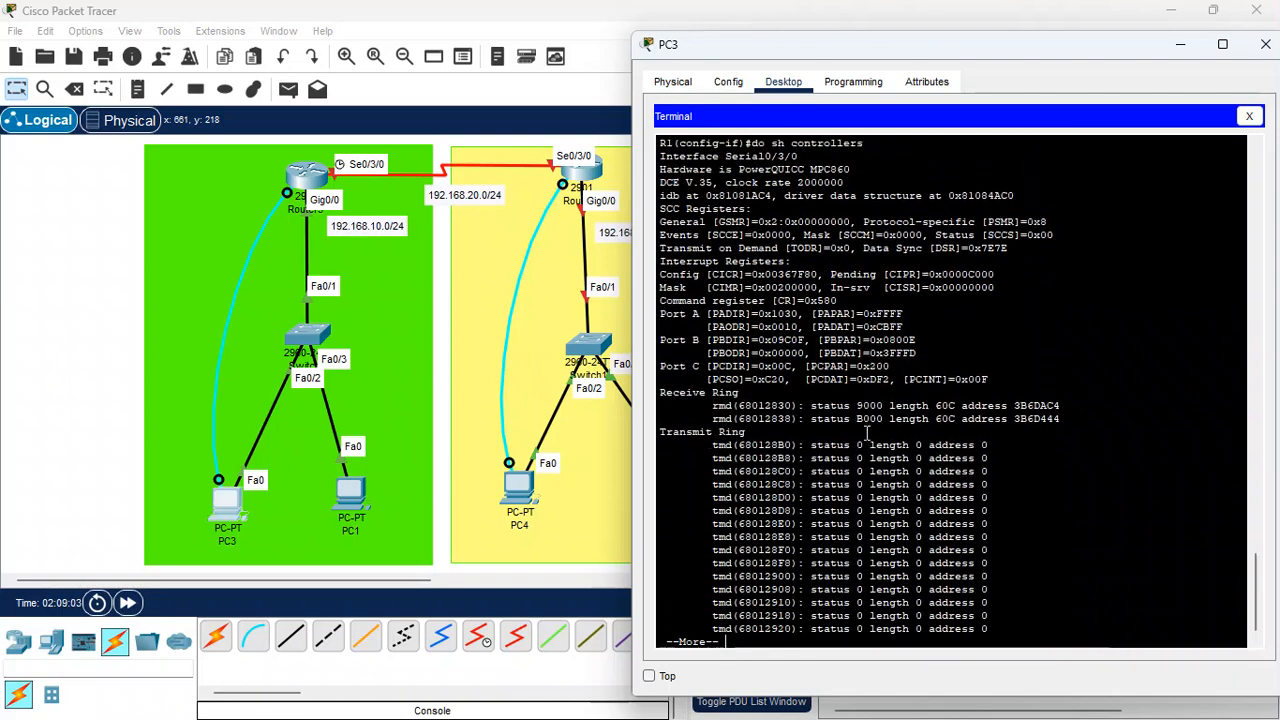
key("Return")
key("Return")
key("Return")
key("Return")
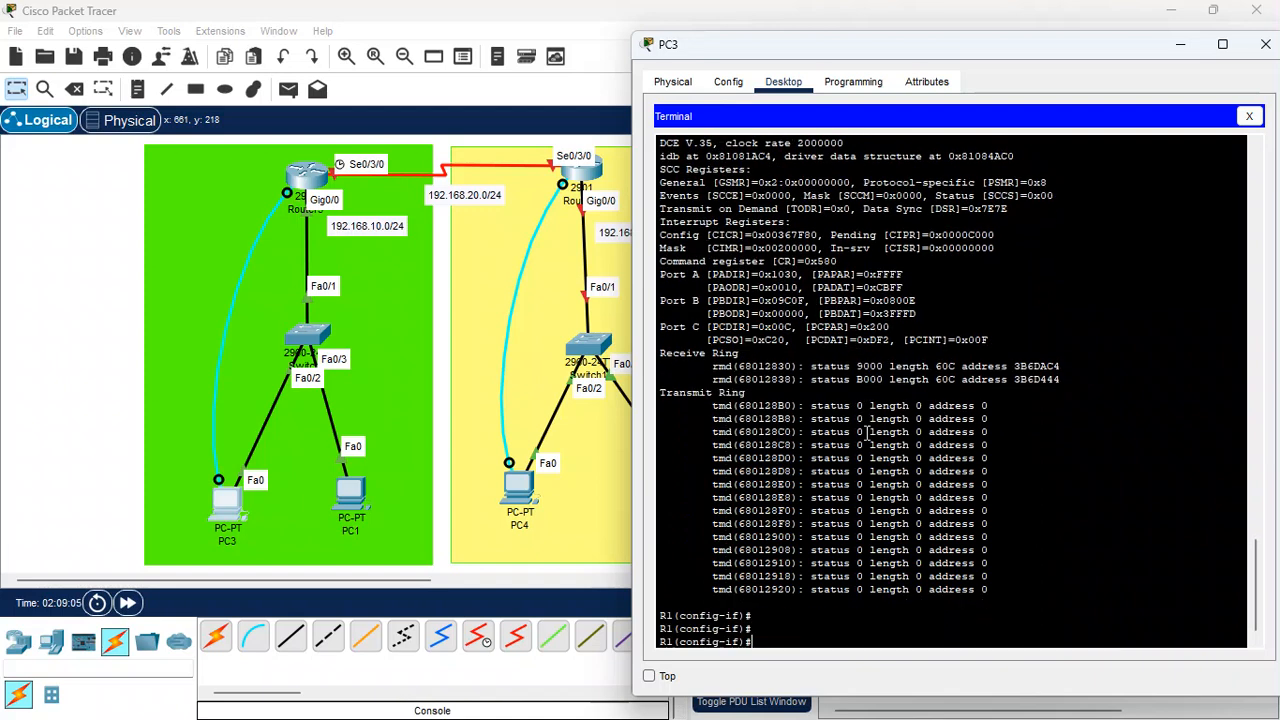
type("cloc")
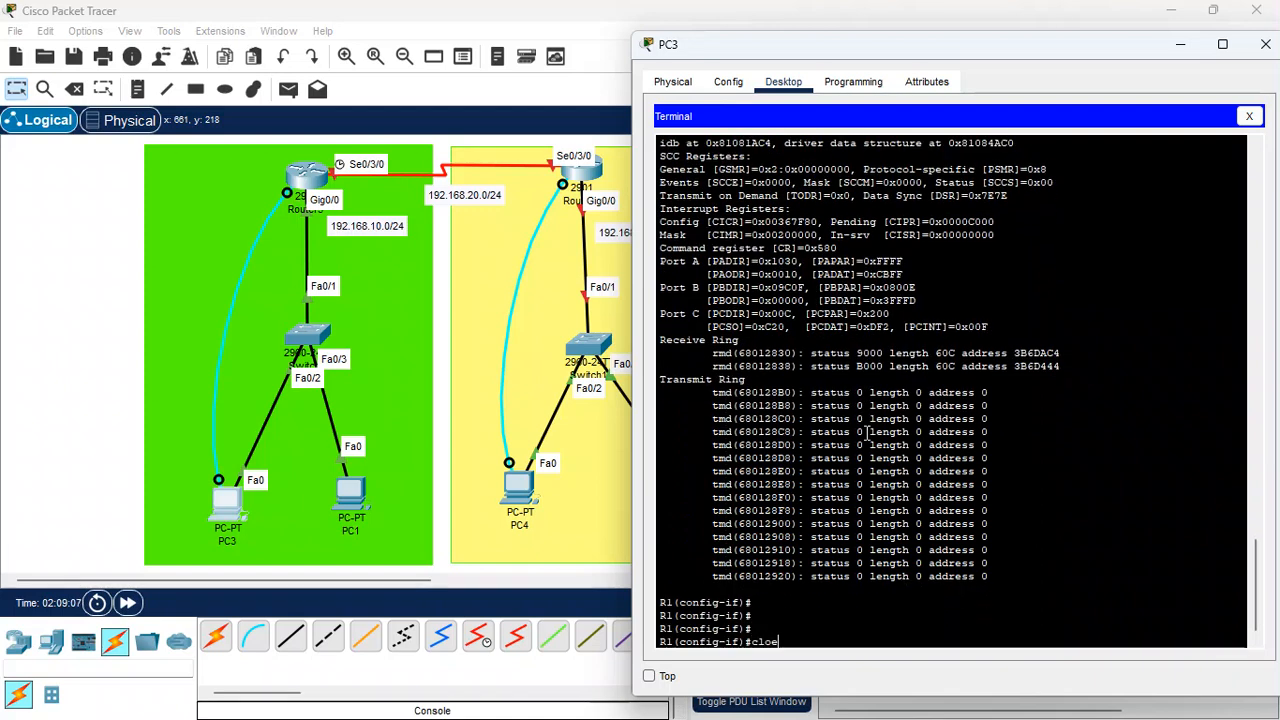
key("Return")
type("cl")
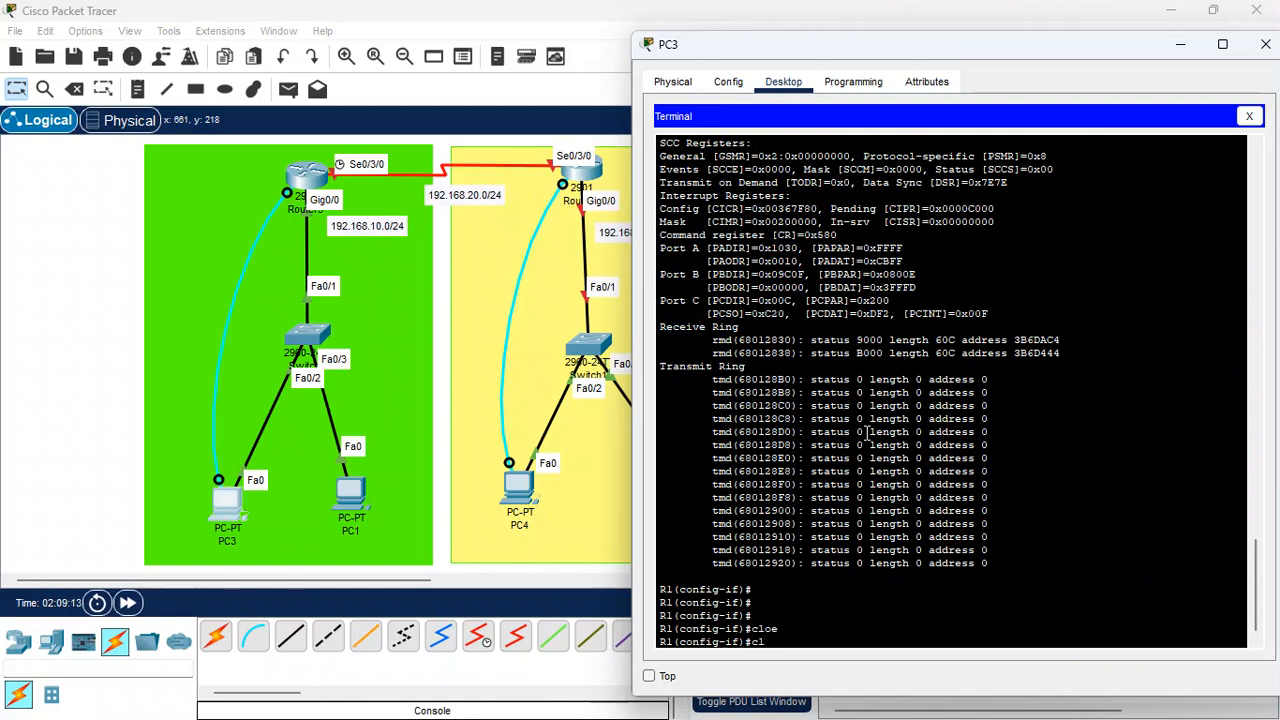
type("o")
key("Return")
List the available clock rates and set Serial0/3/0's clock rate to 9600
type("clock")
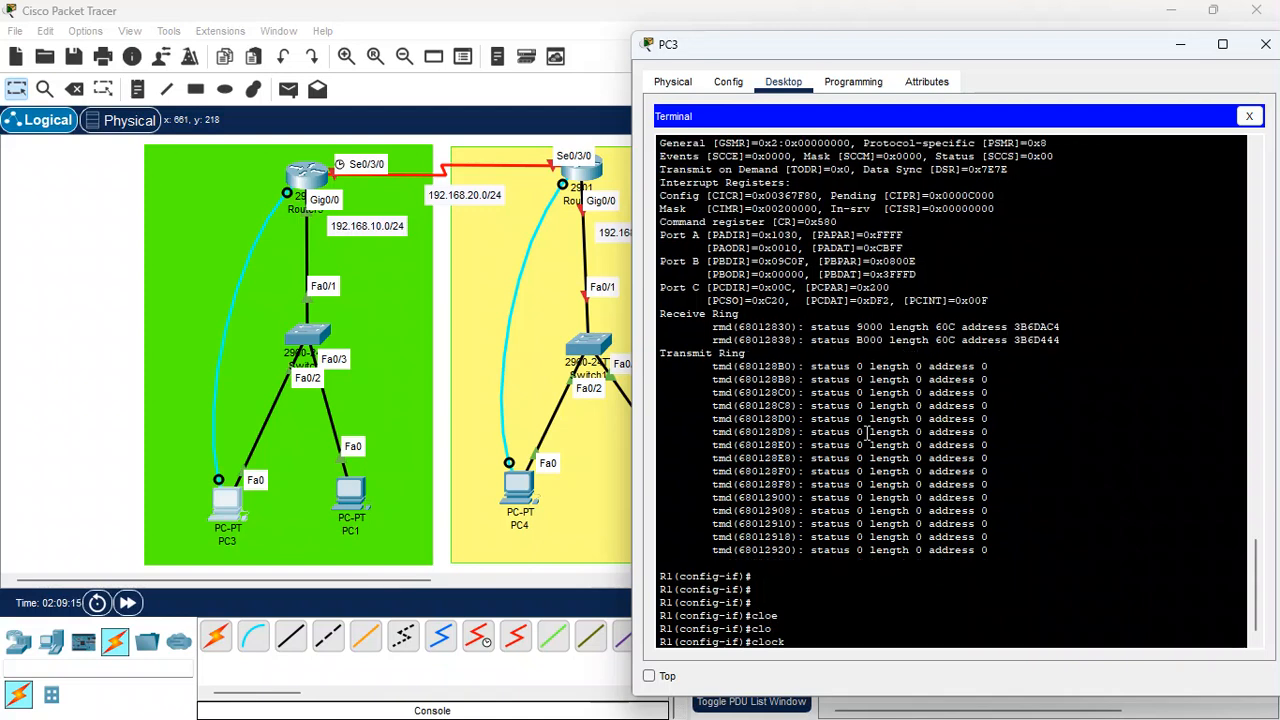
type(" rate ?")
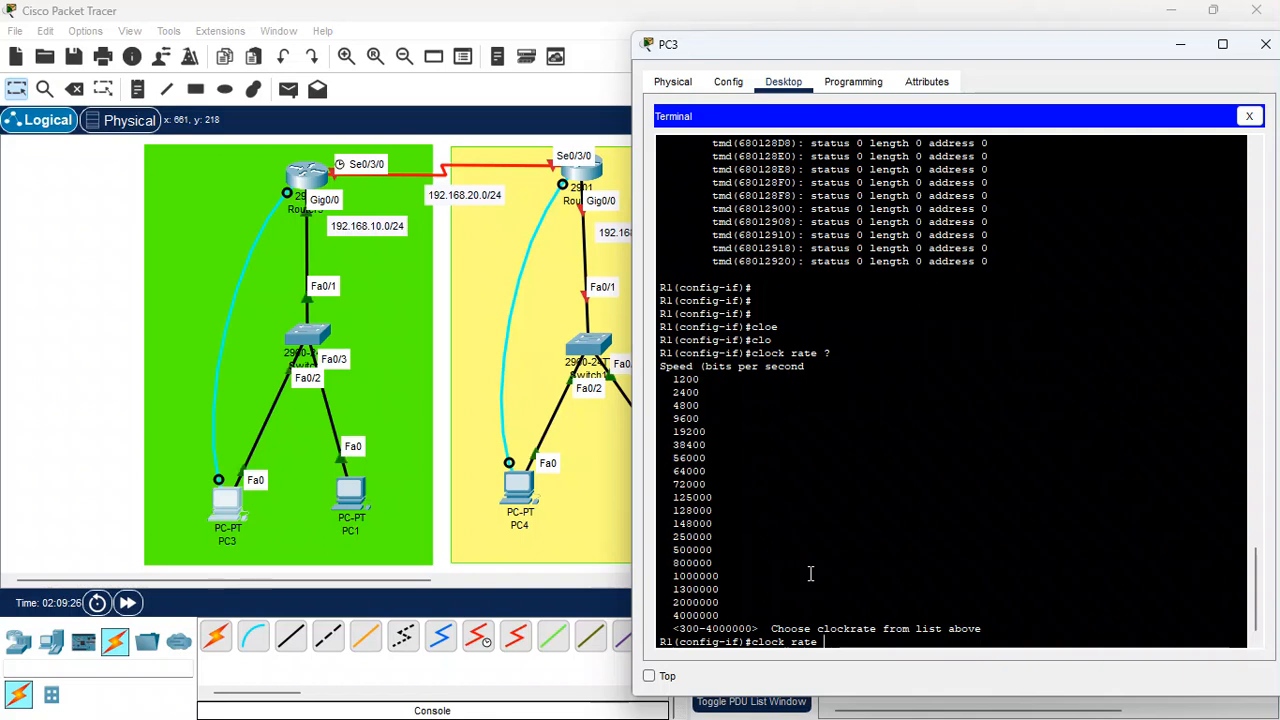
type("960")
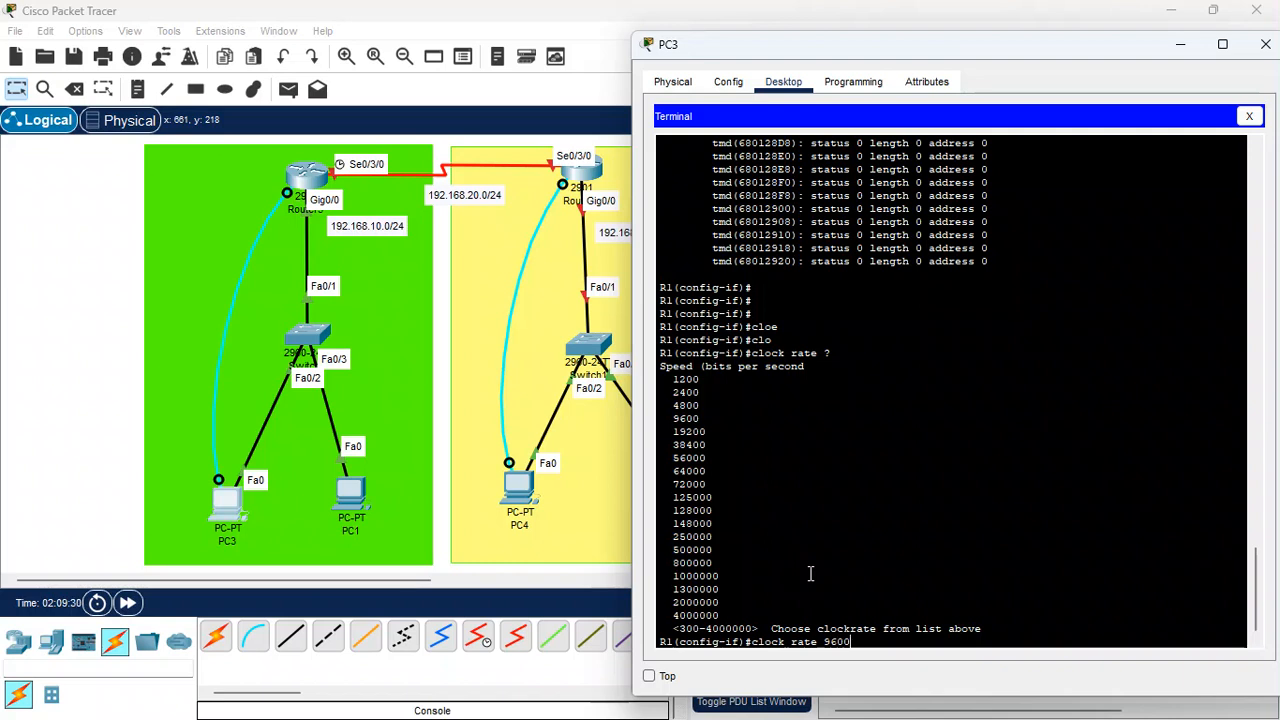
type("0")
key("Return")
key("Return")
key("Return")
Save the running configuration with do wr
type("do wr")
key("Return")
key("Return")
key("Return")
key("Return")
key("Return")
key("Return")
key("Return")
key("Return")
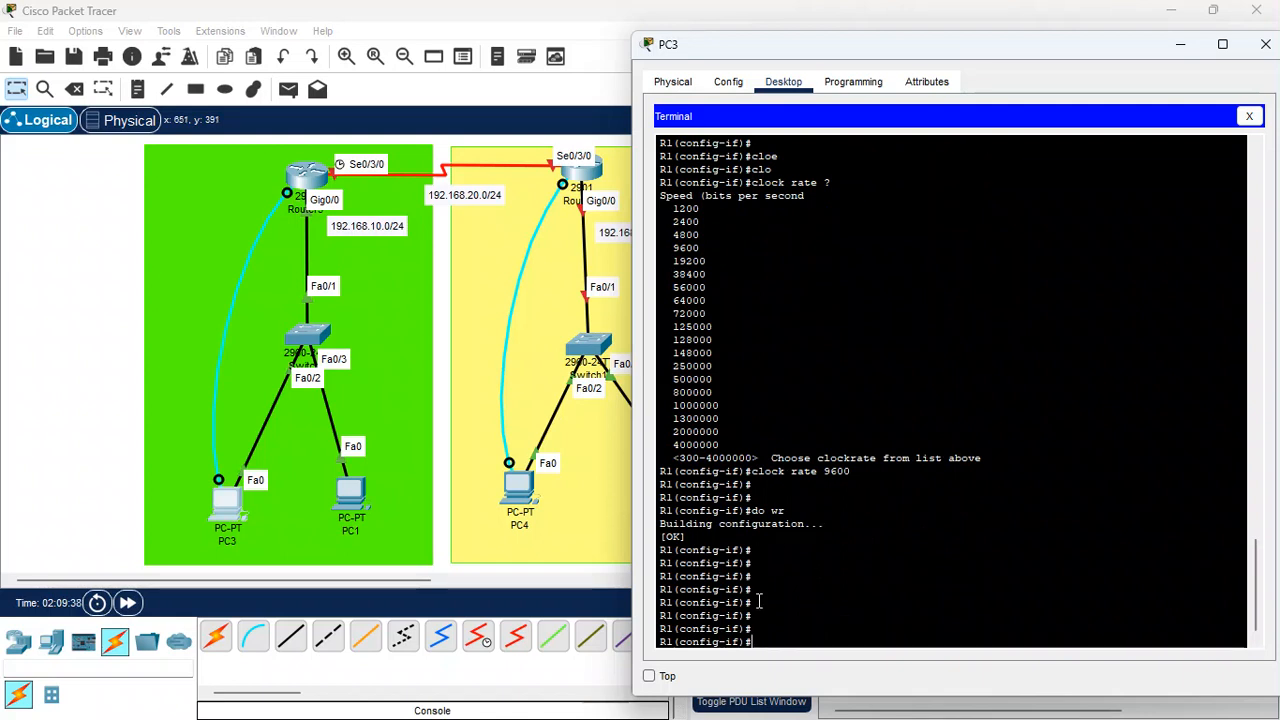
Exit interface configuration mode and close PC3's window
type("ex")
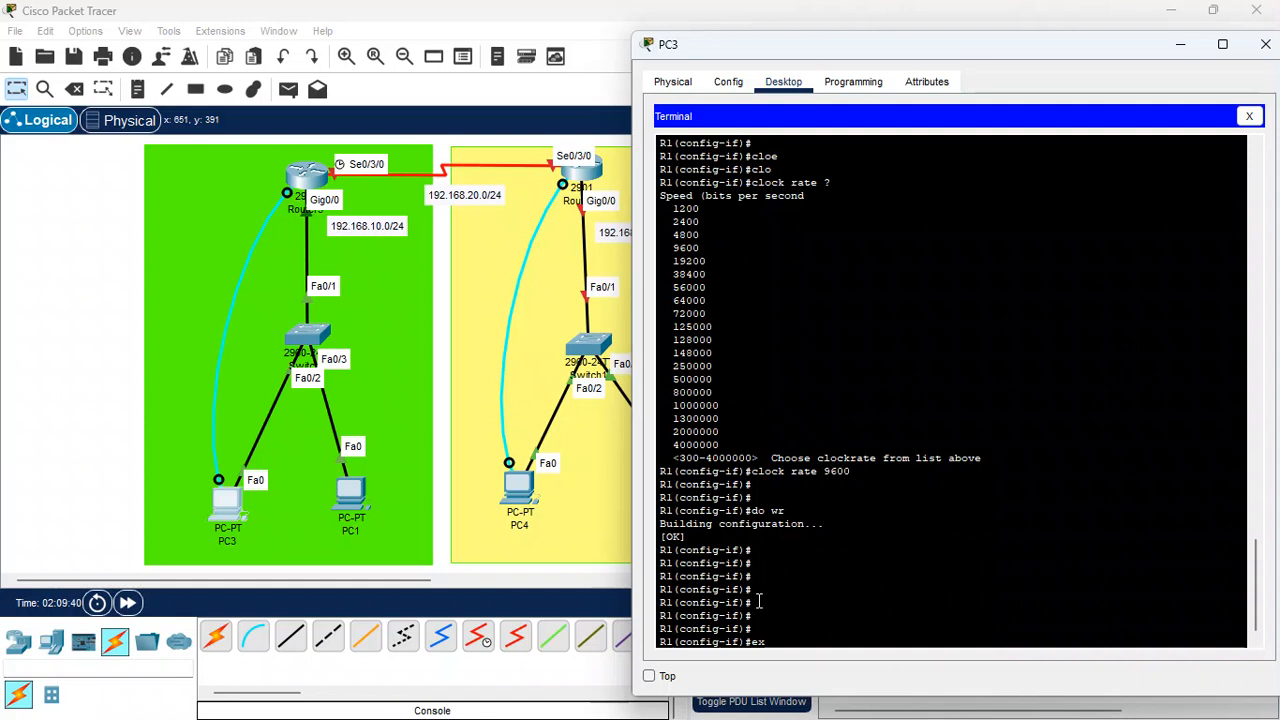
type("it")
key("Return")
key("Return")
key("Return")
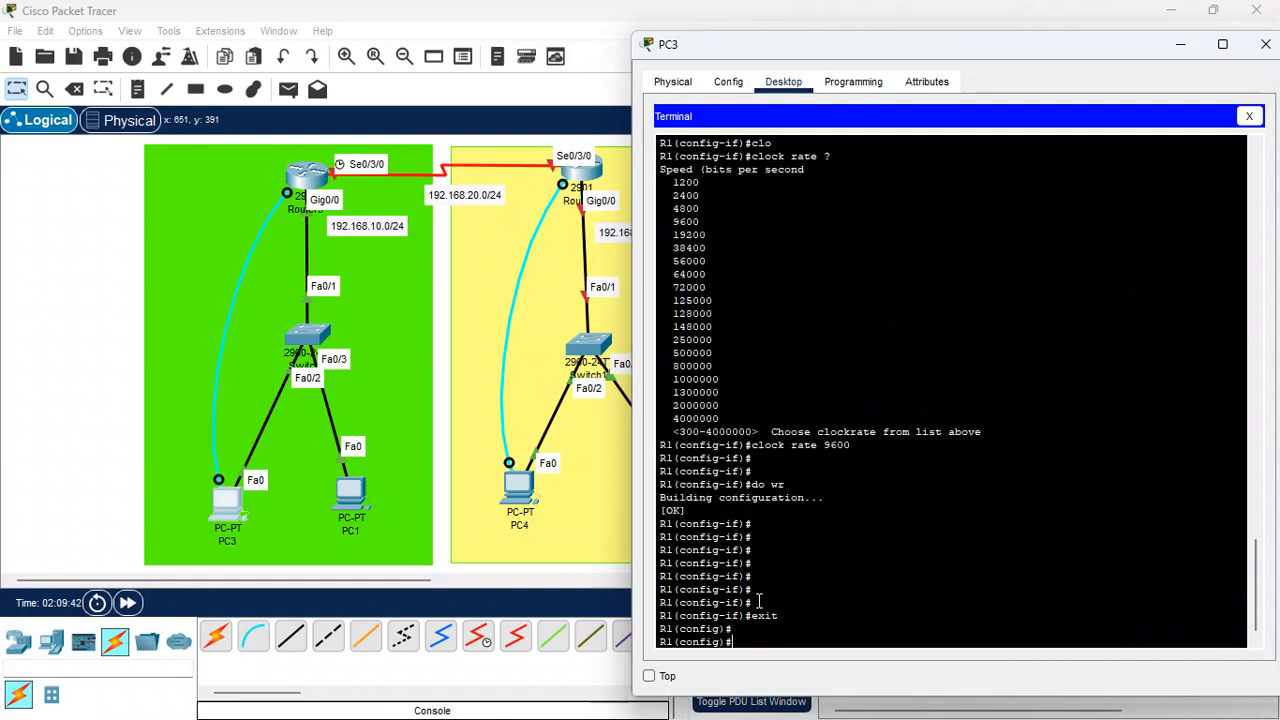
left_click(1264, 47)
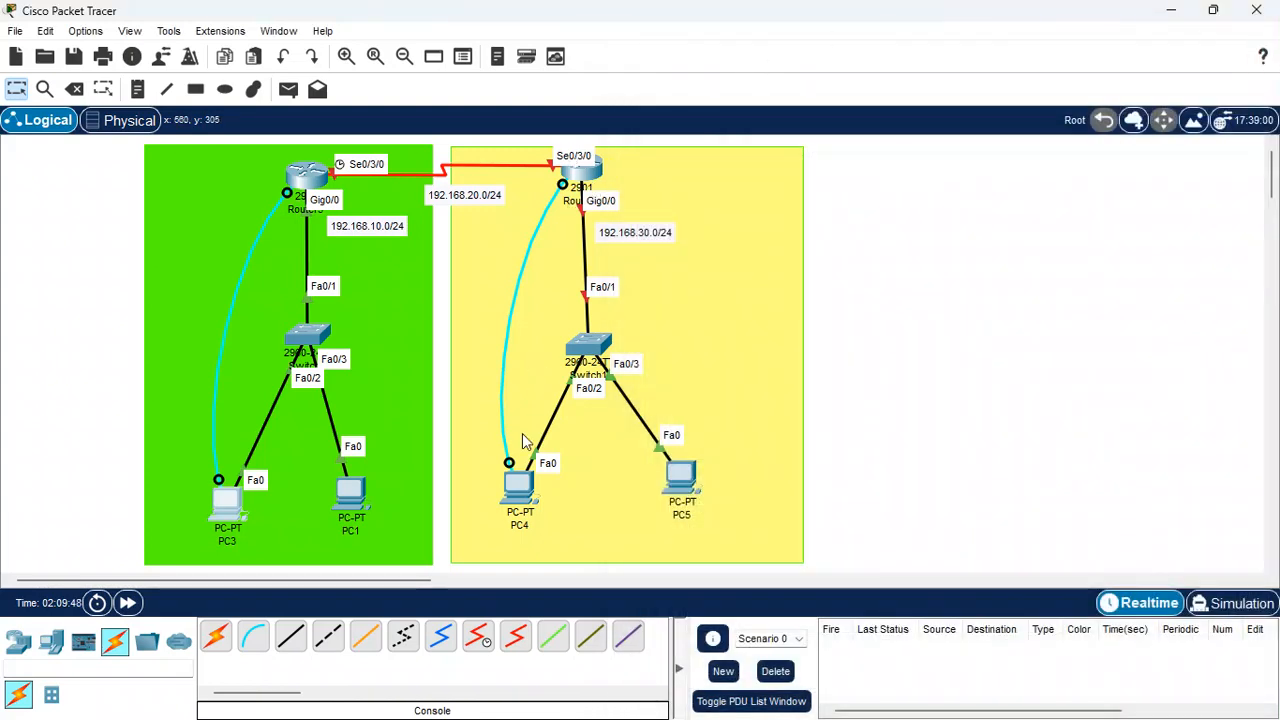
Open PC4's console terminal with the default port settings and enter privileged EXEC mode
left_click(515, 486)
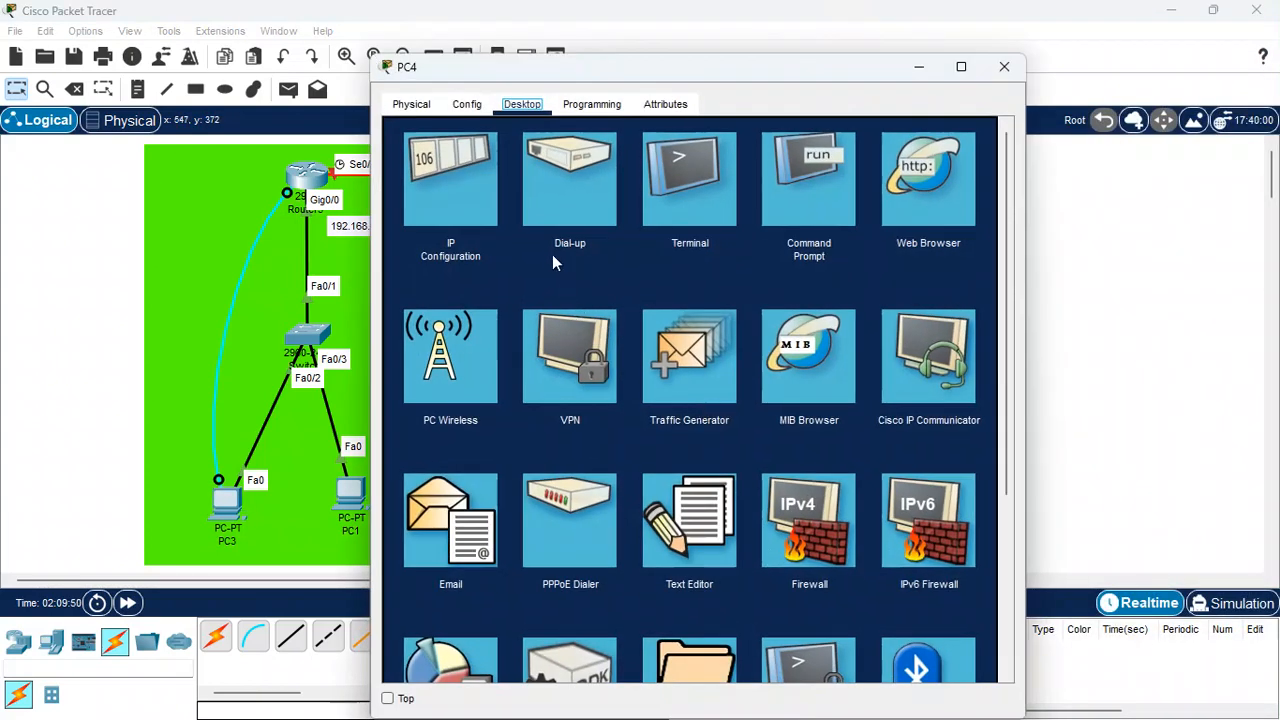
left_click(707, 195)
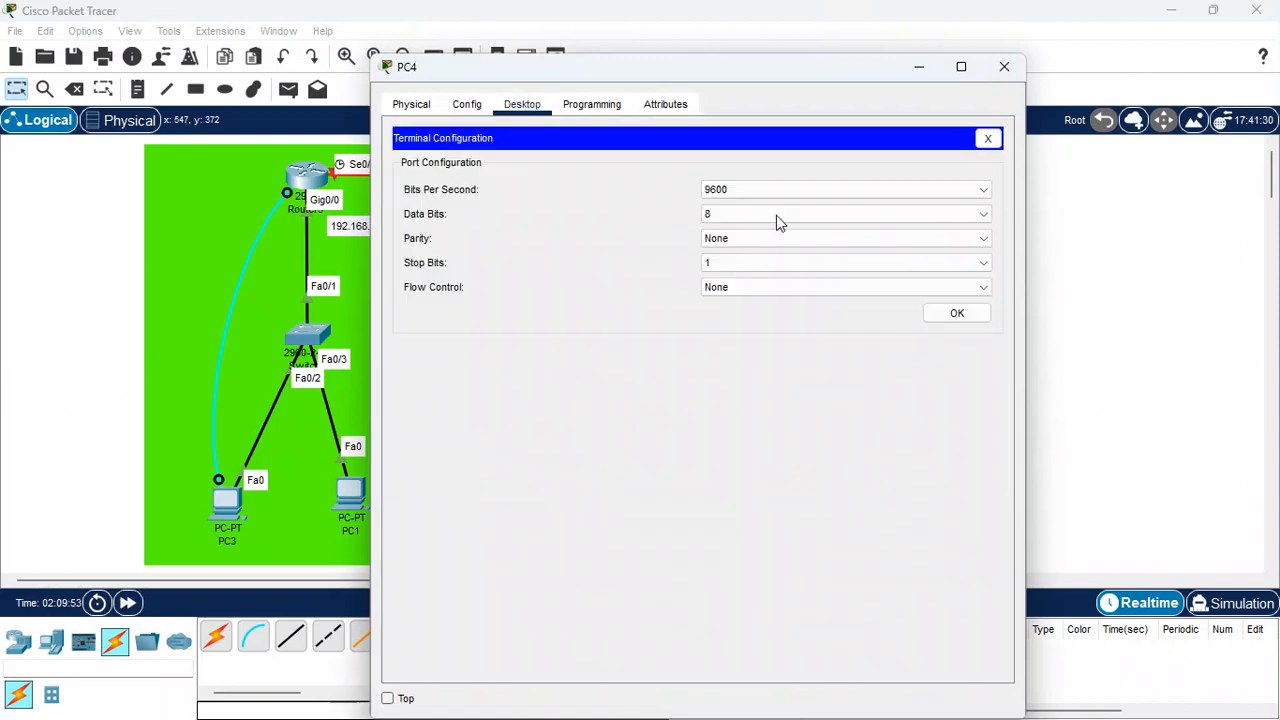
left_click(932, 314)
key("Return")
key("Return")
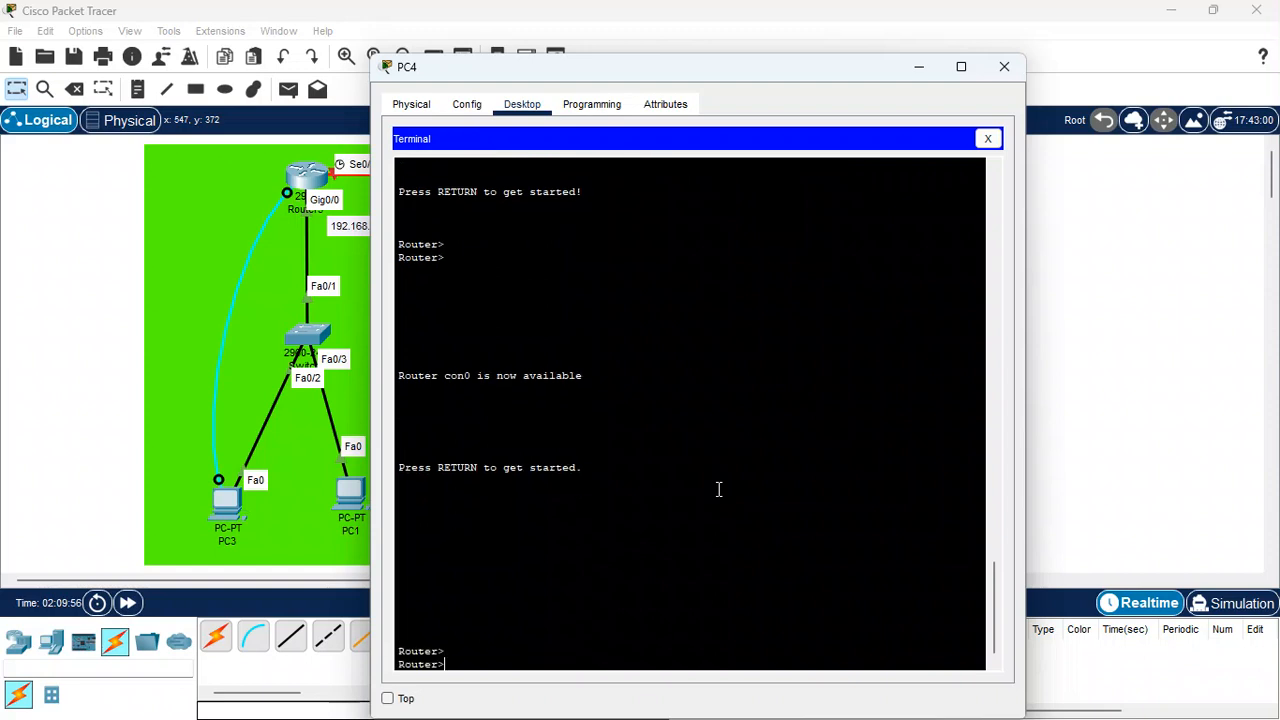
key("Return")
key("Return")
type("en")
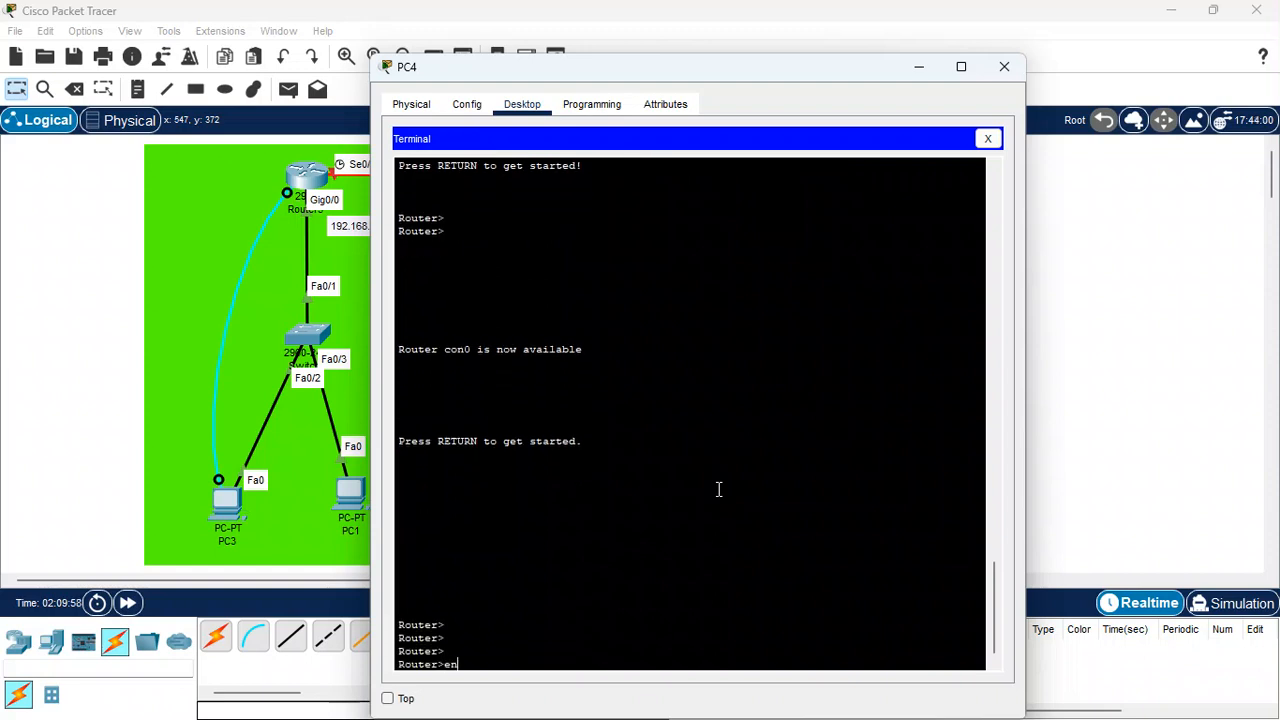
key("Return")
key("Return")
key("Return")
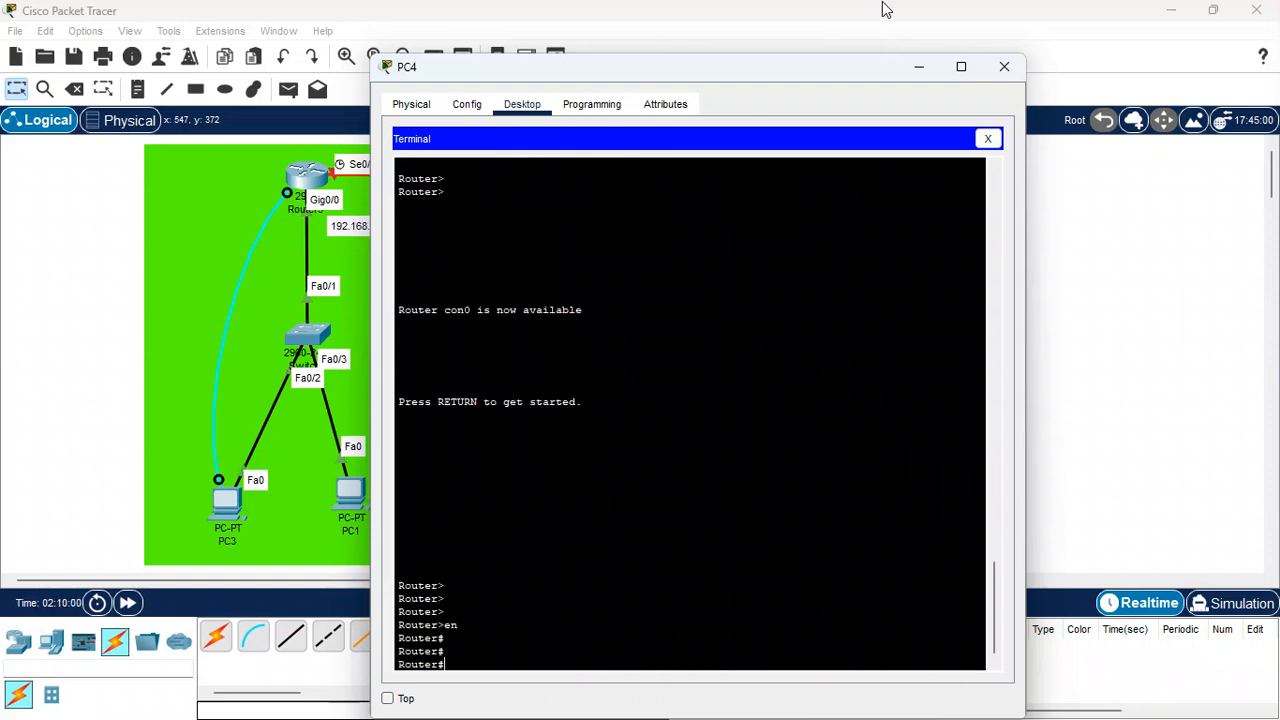
left_click_drag(797, 70, 1100, 56)
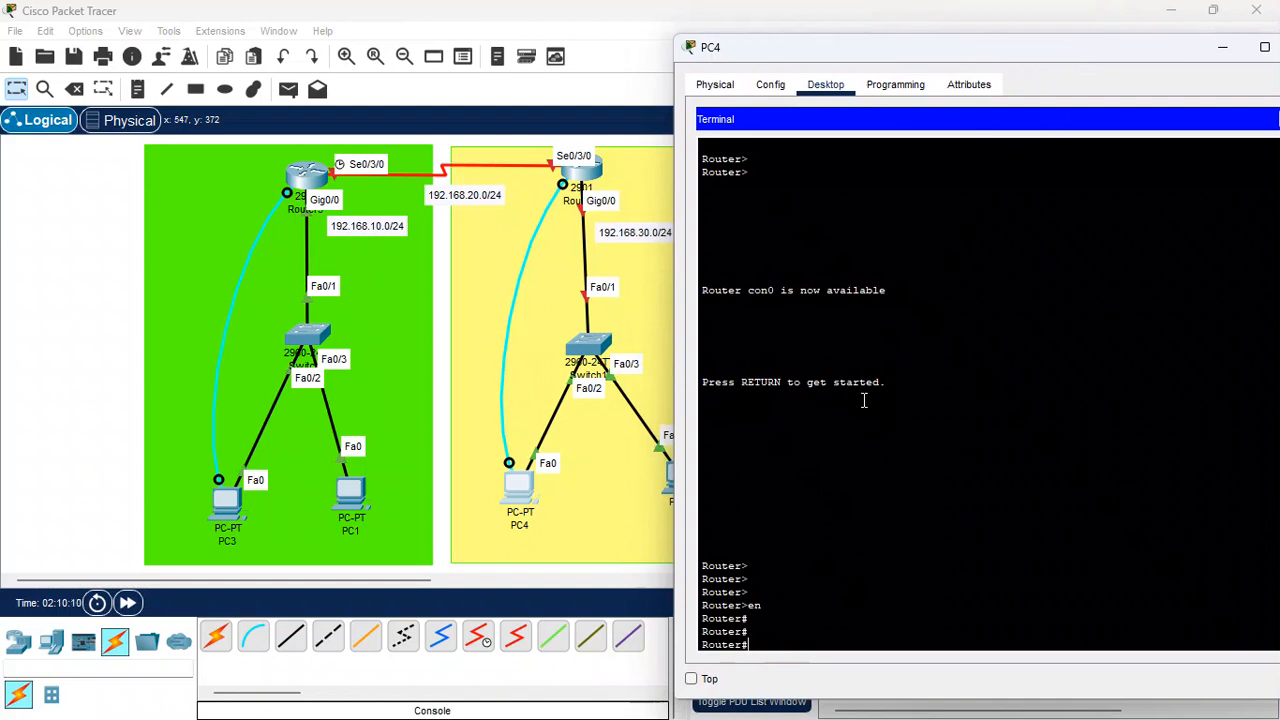
Enter global configuration mode and set the router's hostname to R2
type("conf t")
key("Return")
key("Return")
key("Return")
key("Return")
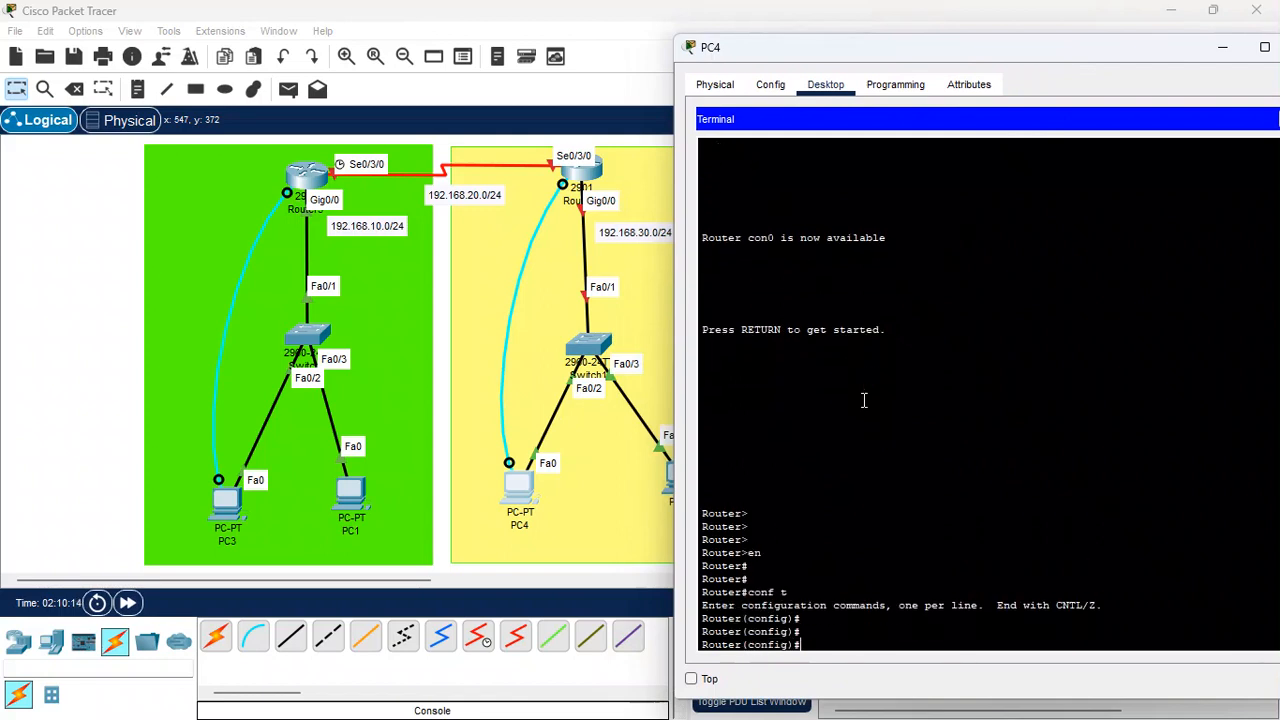
type("host")
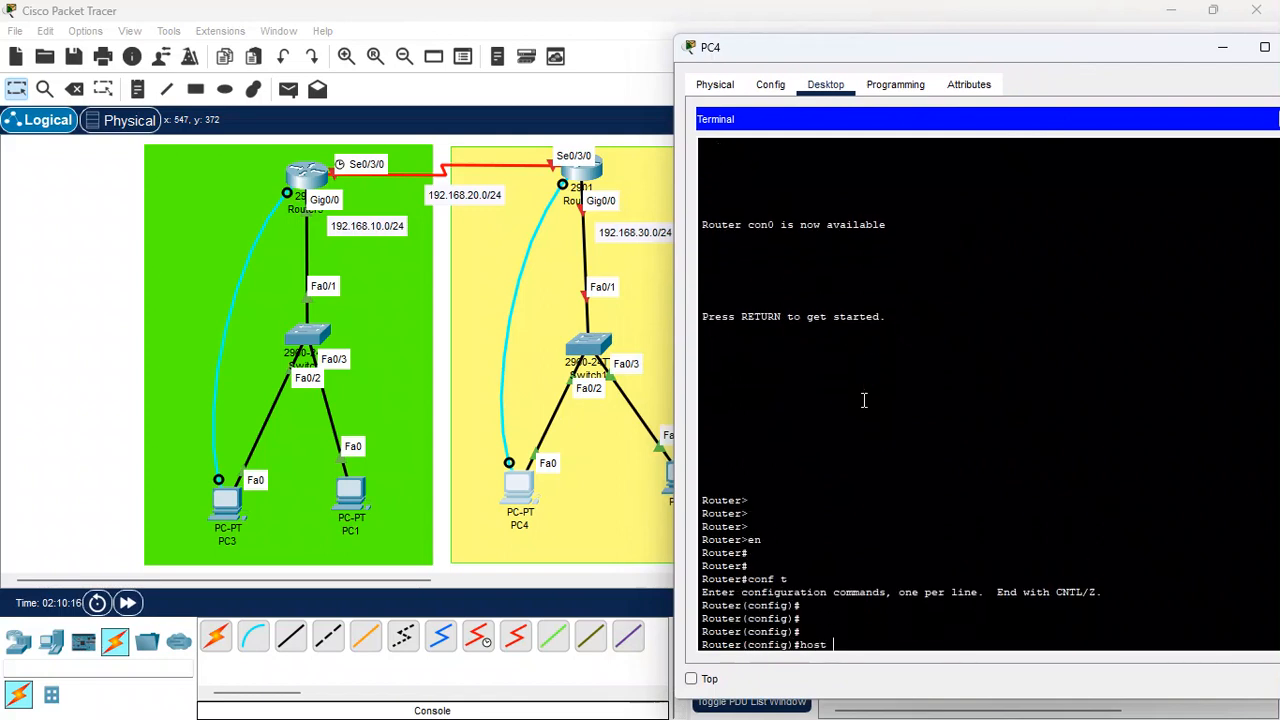
type(" R2")
key("Return")
key("Return")
key("Return")
Set a password on console line 0 and enable login for it
type("line")
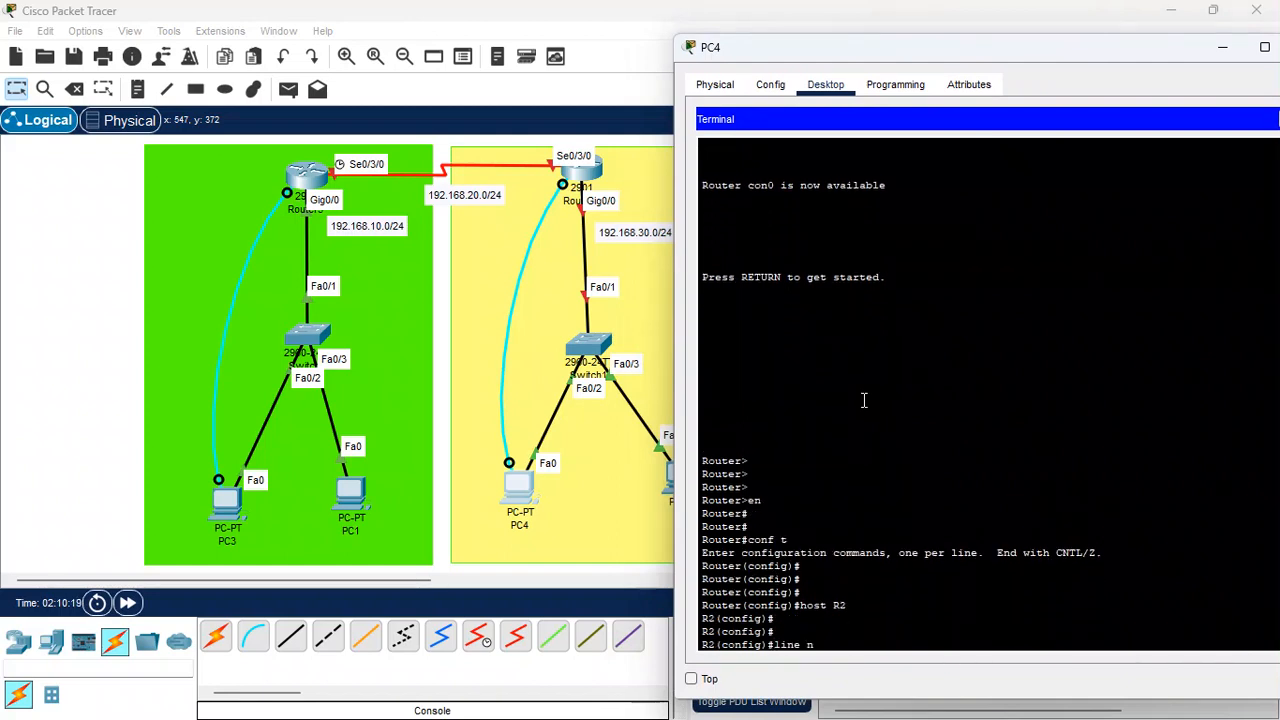
type(" n")
key("BackSpace")
type("con 0")
key("Return")
key("Return")
key("Return")
type("pas")
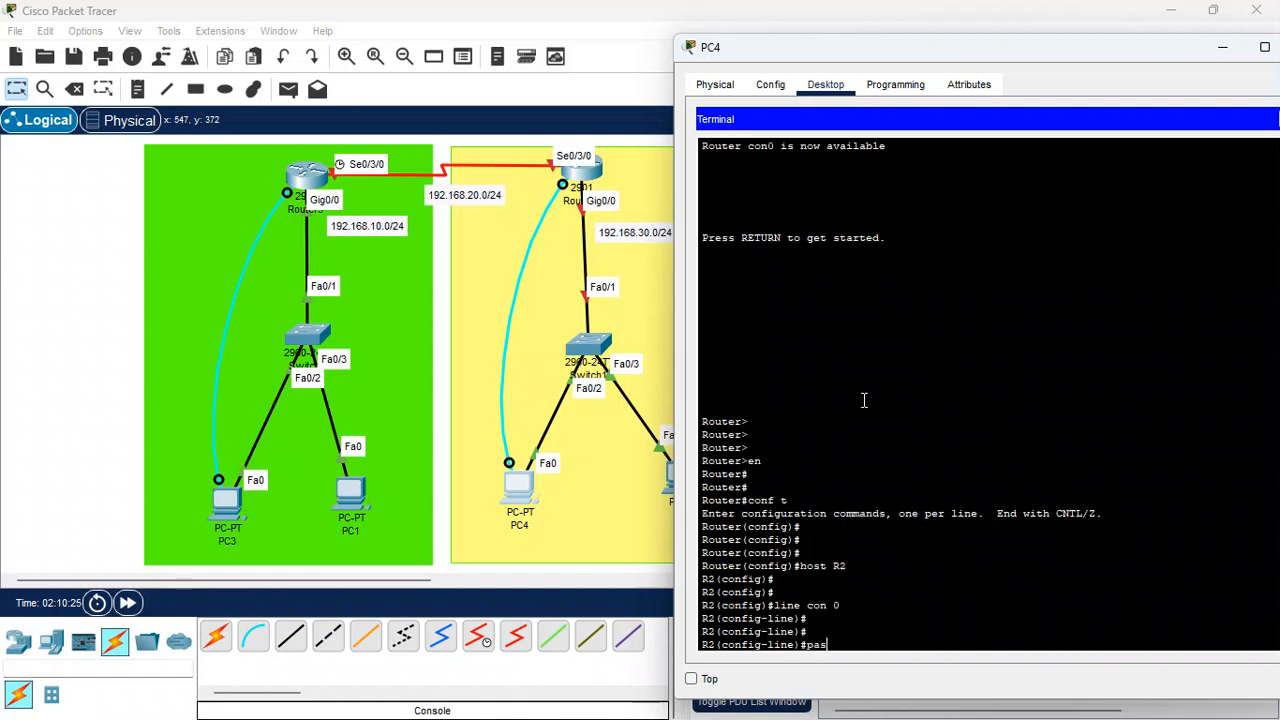
key("Return")
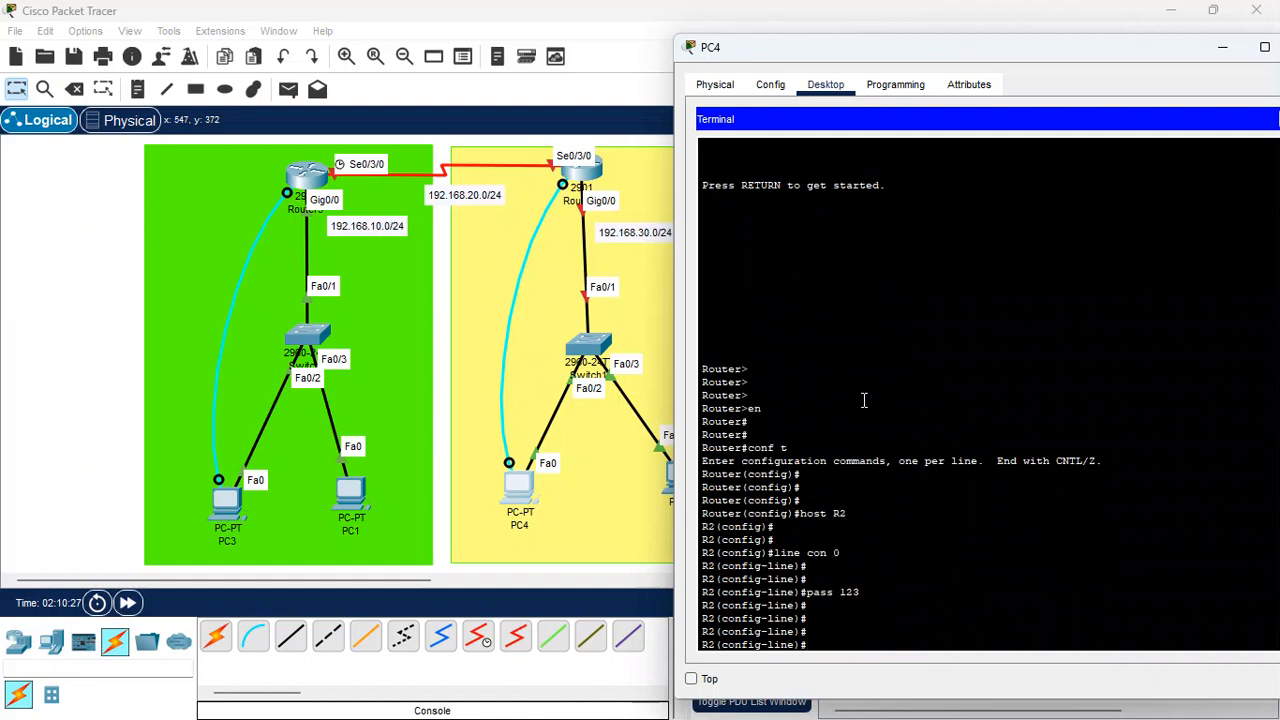
type("login")
key("Return")
key("Return")
key("Return")
key("Return")
key("Return")
key("Return")
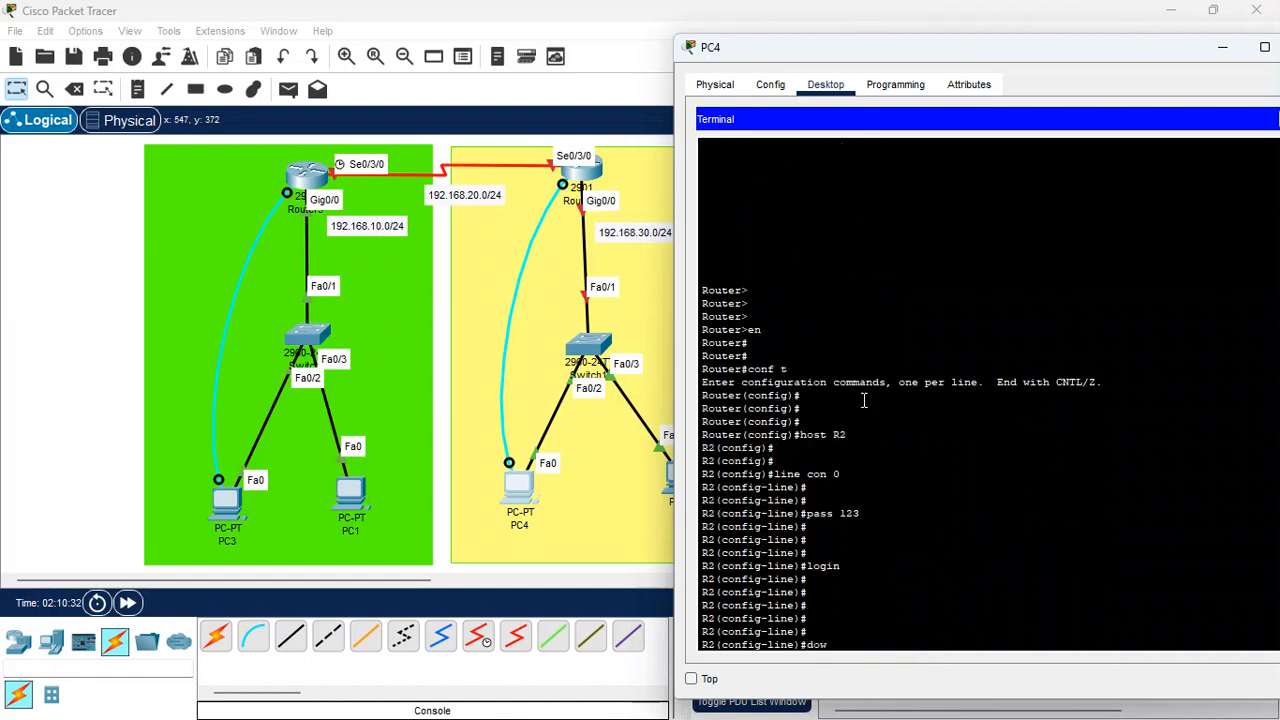
Save the configuration with do wr
type("do wr")
key("Return")
key("Return")
key("Return")
key("Return")
key("Return")
key("Return")
key("Return")
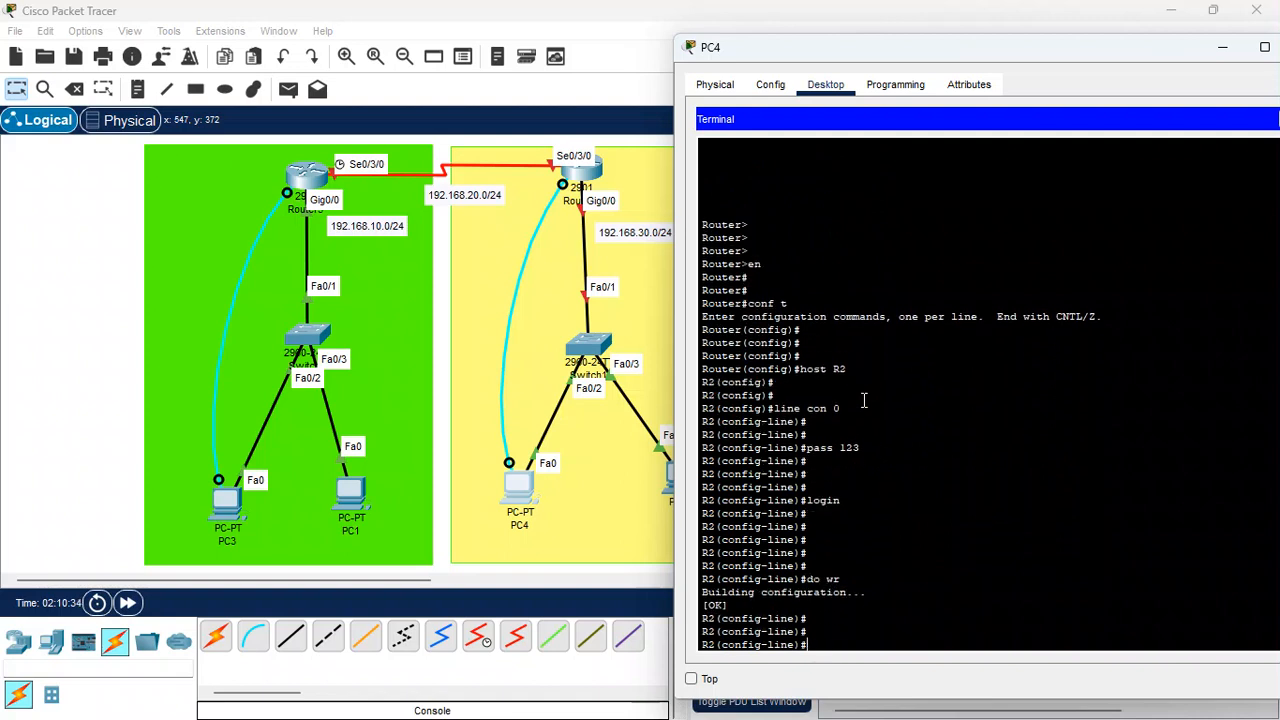
Assign IP address 192.168.30.1 with mask 255.255.255.0 to interface GigabitEthernet0/0
type("int")
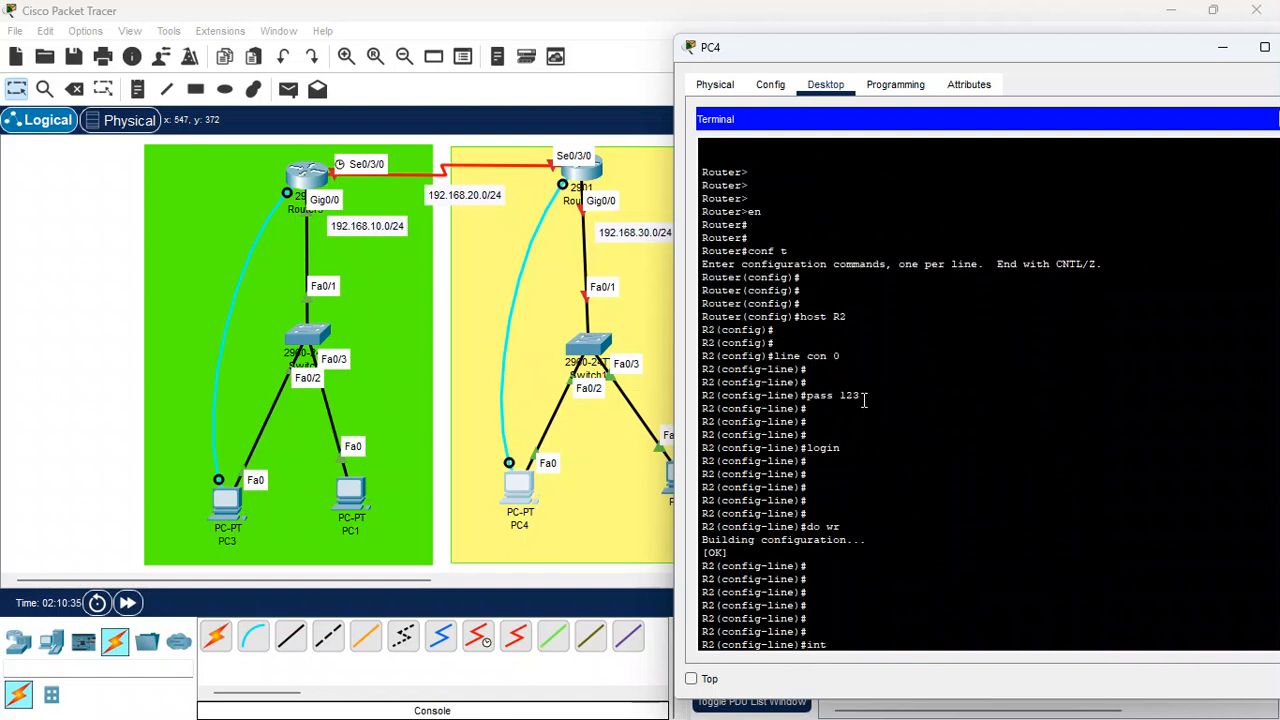
type(" g0/0")
key("Return")
key("Return")
key("Return")
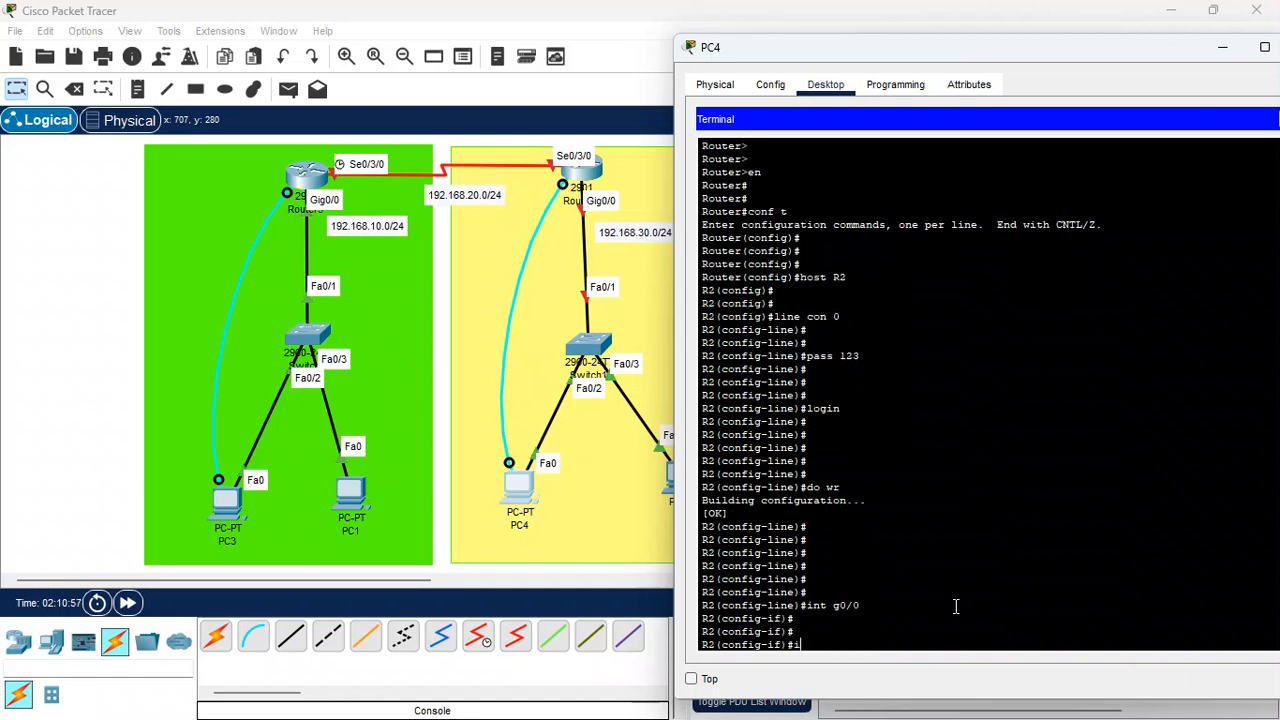
type("ip add 192.168.")
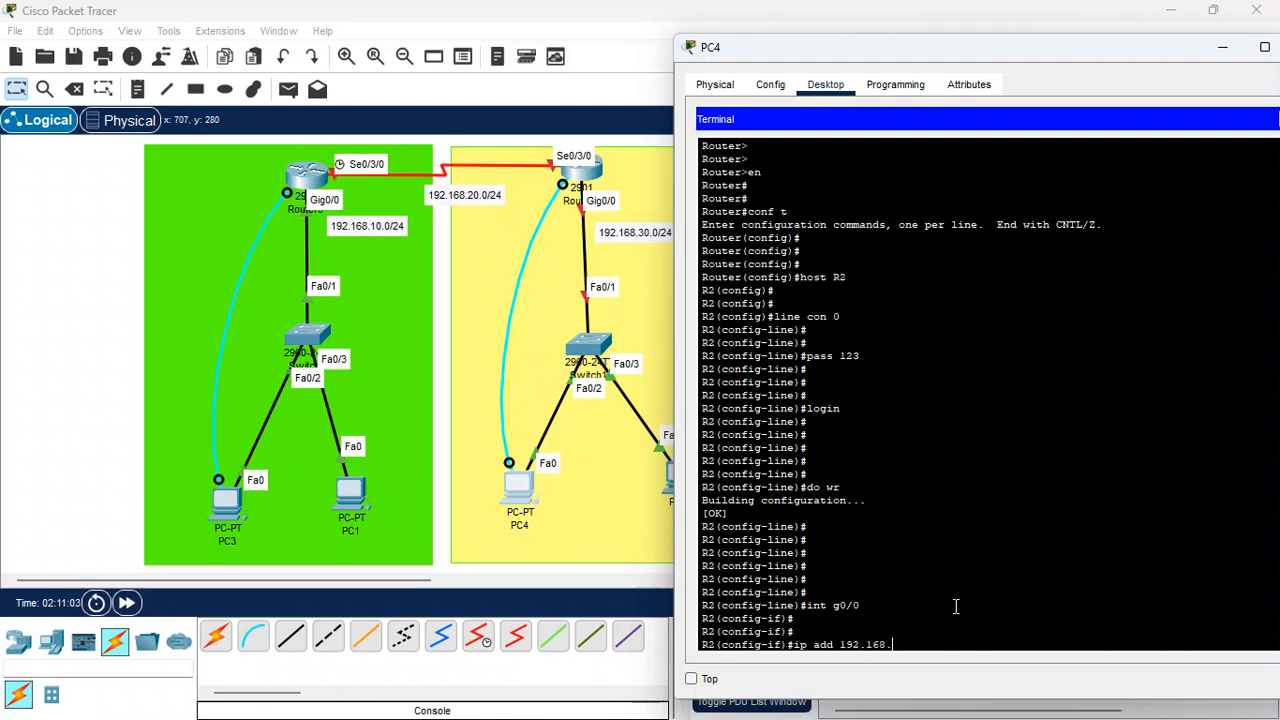
type("30.1 255.255.255.0")
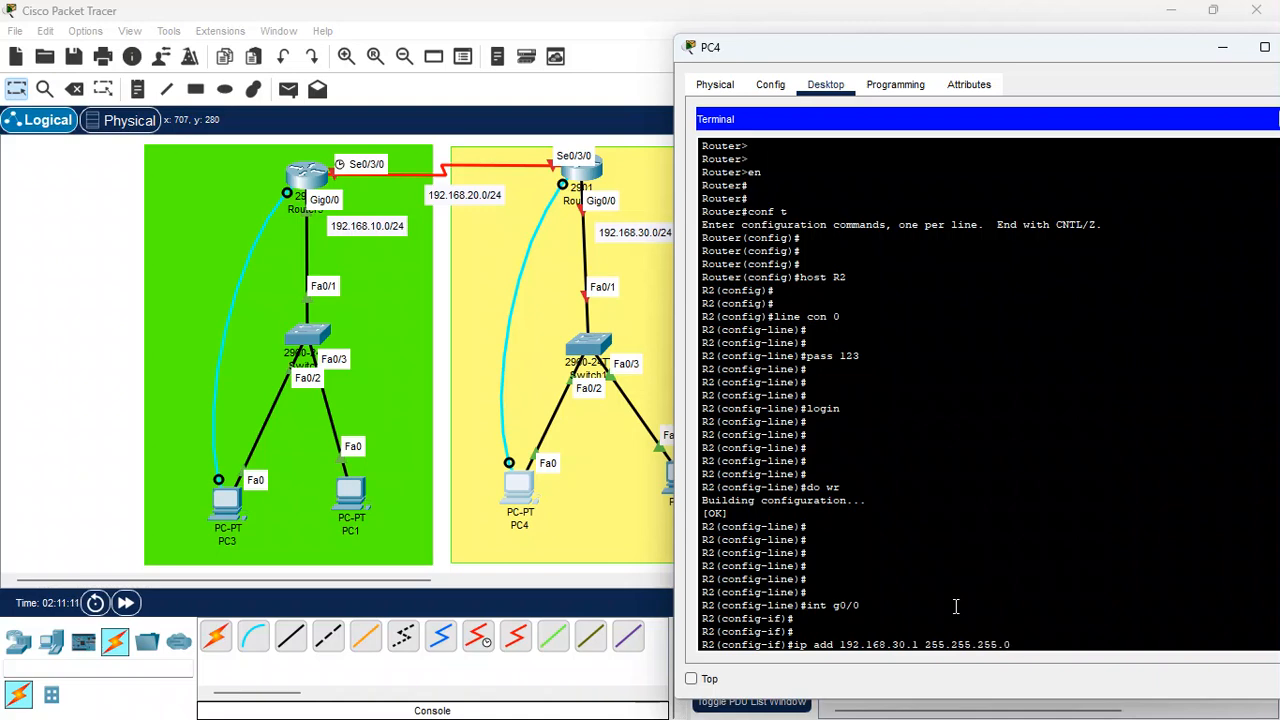
key("Return")
key("Return")
key("Return")
Bring interface GigabitEthernet0/0 up with no shutdown
type("no sh")
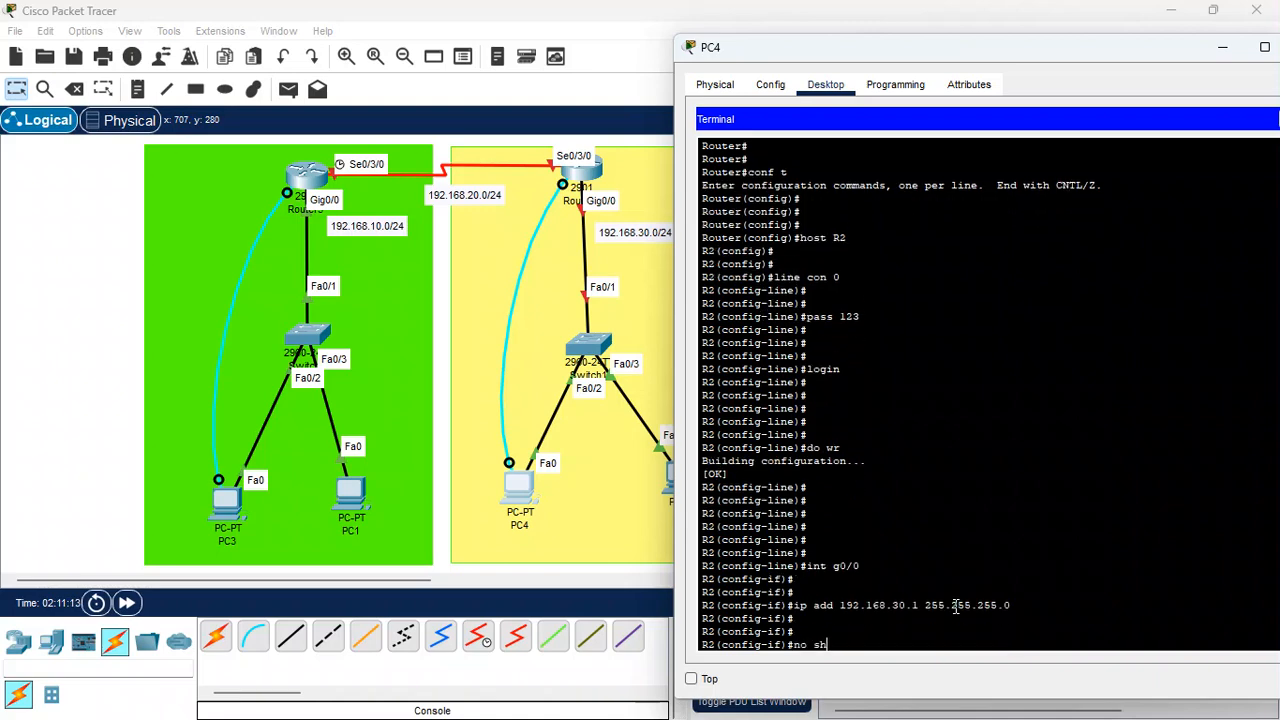
key("Return")
key("Return")
key("Return")
key("Return")
key("Return")
key("Return")
key("Return")
key("Return")
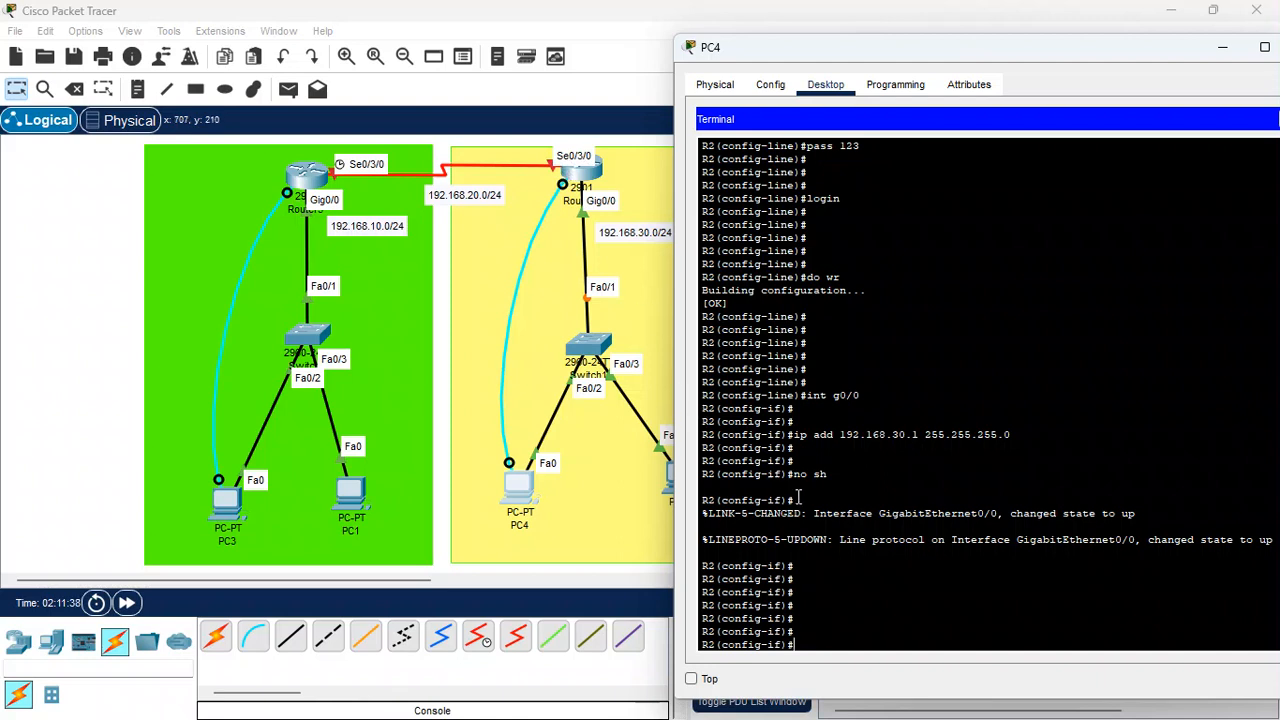
Enter interface Serial0/3/0 and assign it IP address 192.168.20.2 with mask 255.255.255.0
type("nt s0/3/0")
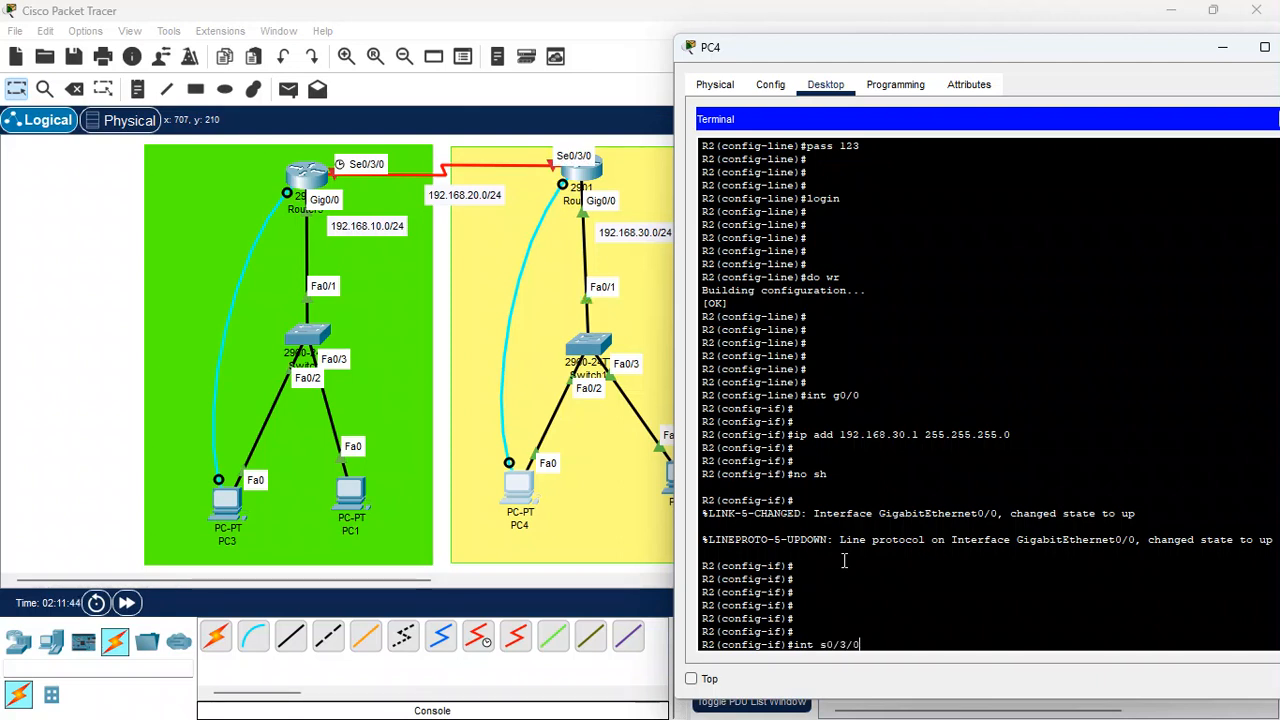
key("Return")
key("Return")
key("Return")
type("ip a")
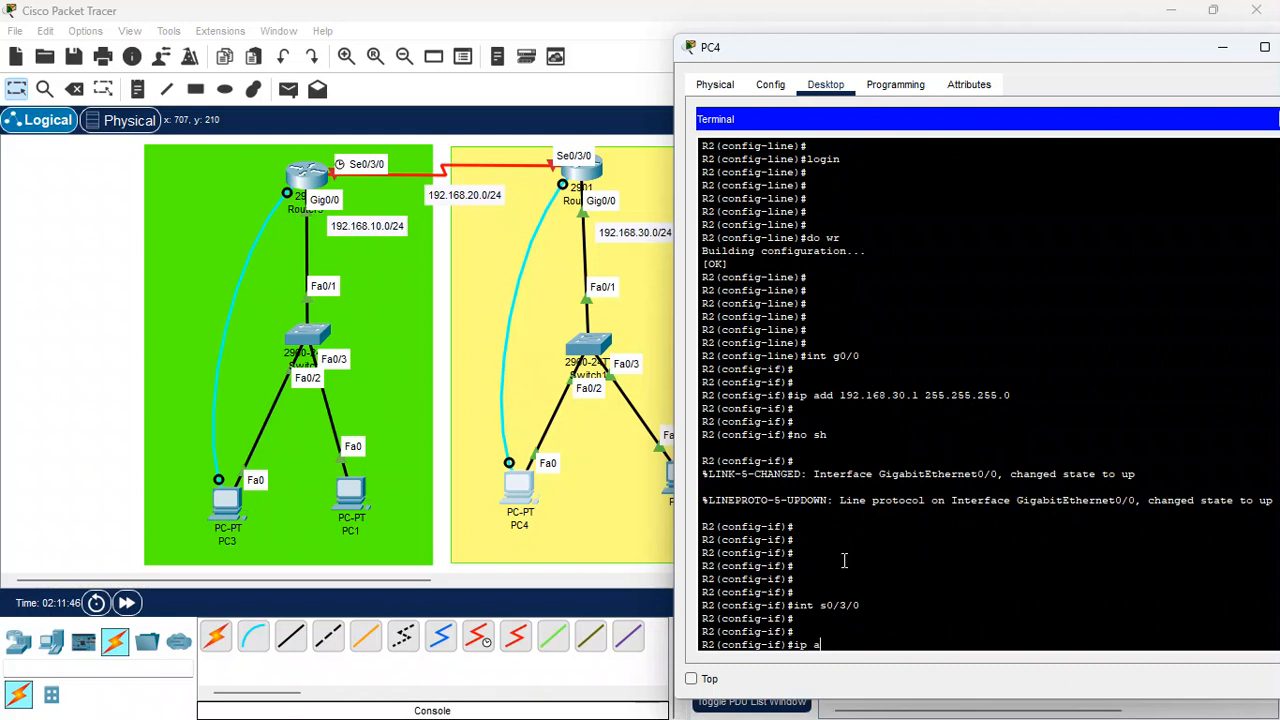
type("dd 192.168.20.")
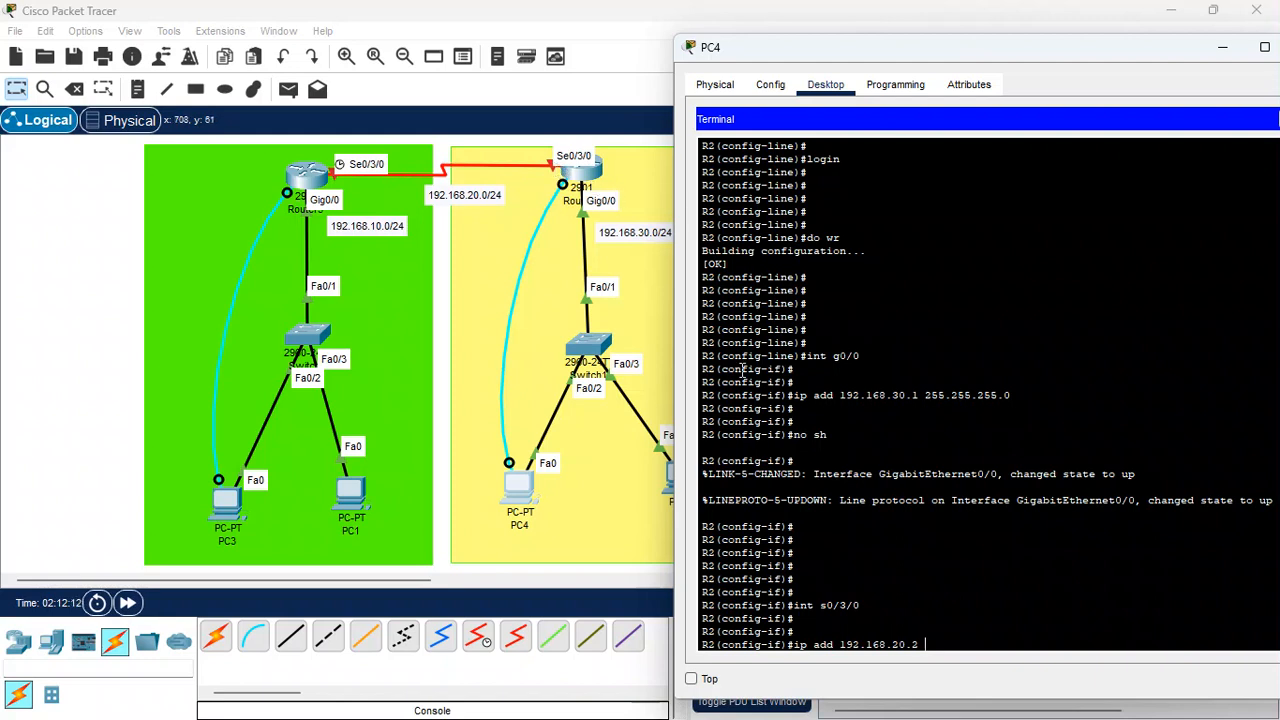
type("255.255.255.0")
key("Return")
key("Return")
key("Return")
Bring interface Serial0/3/0 up with no shutdown
type("no s")
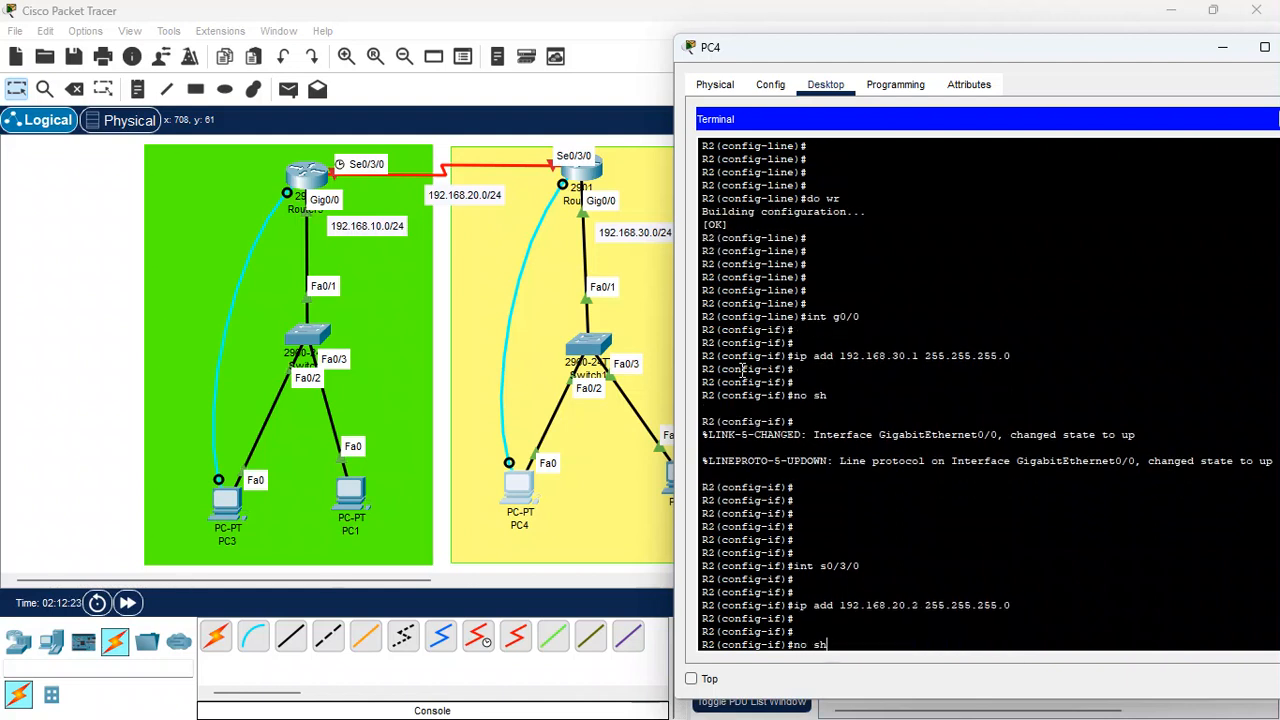
type("h")
key("Return")
key("Return")
key("Return")
key("Return")
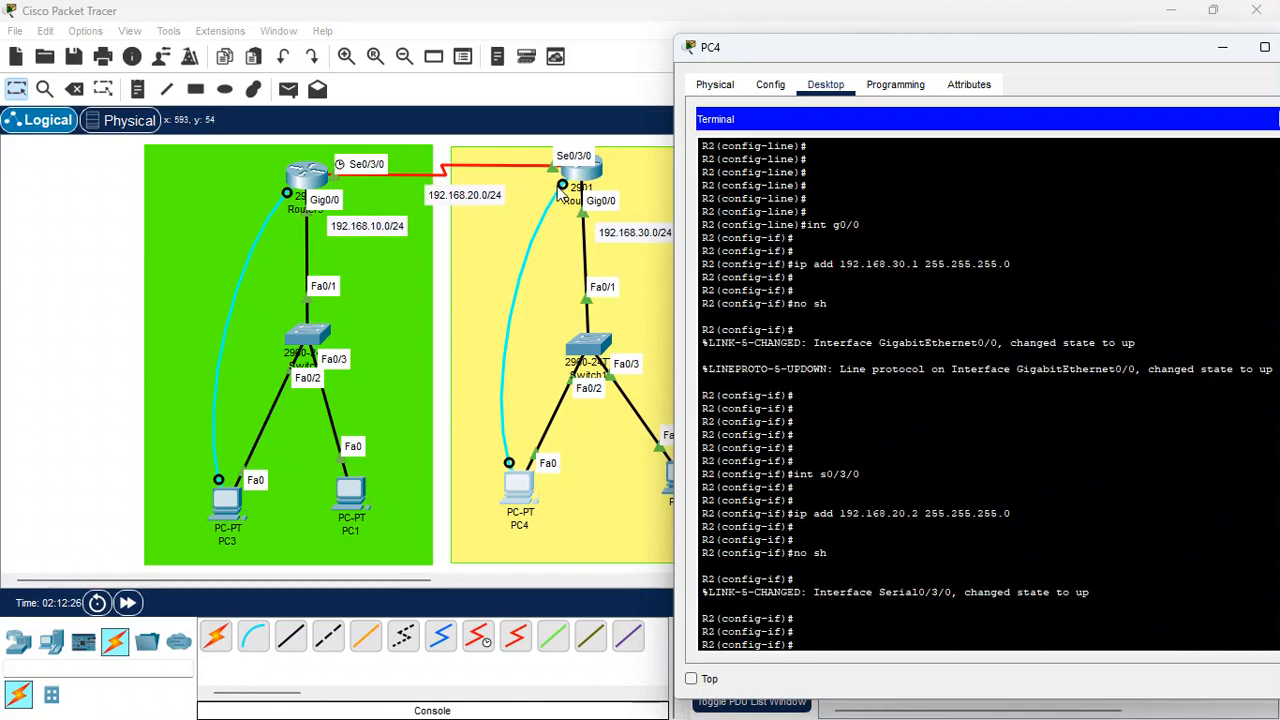
key("Return")
key("Return")
Save the router configuration with do wr
type("d")
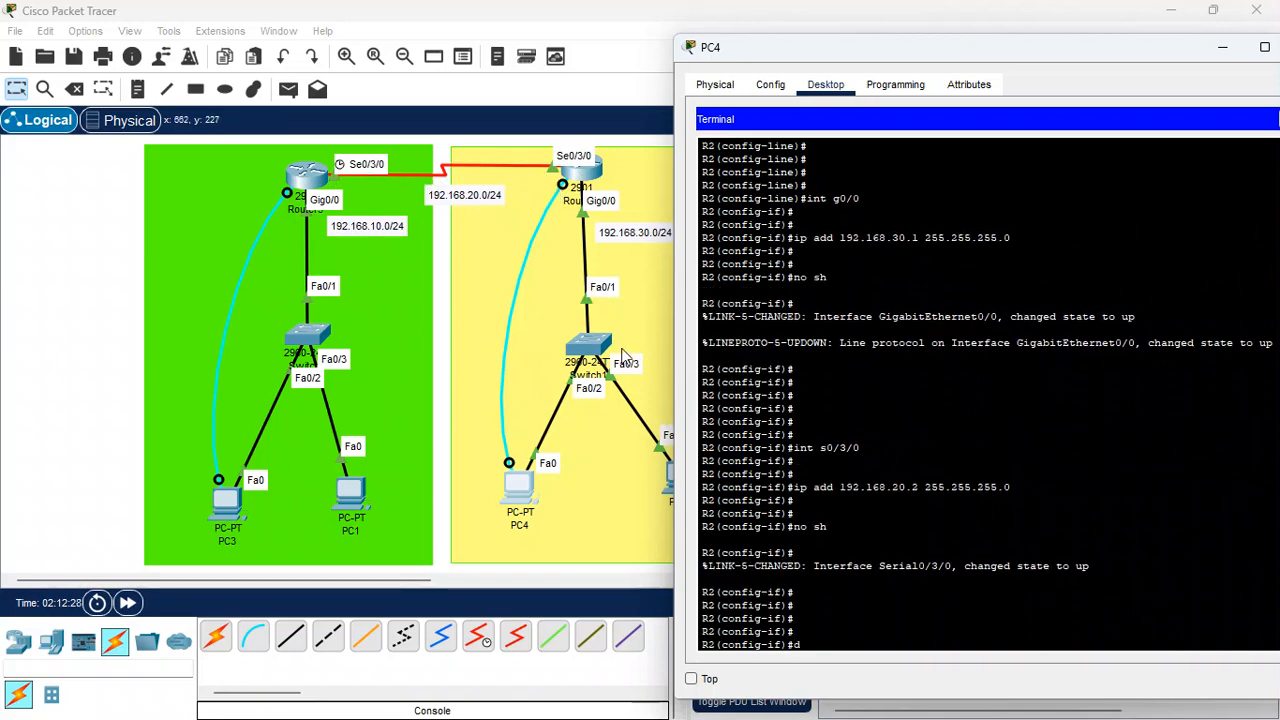
type("o wr")
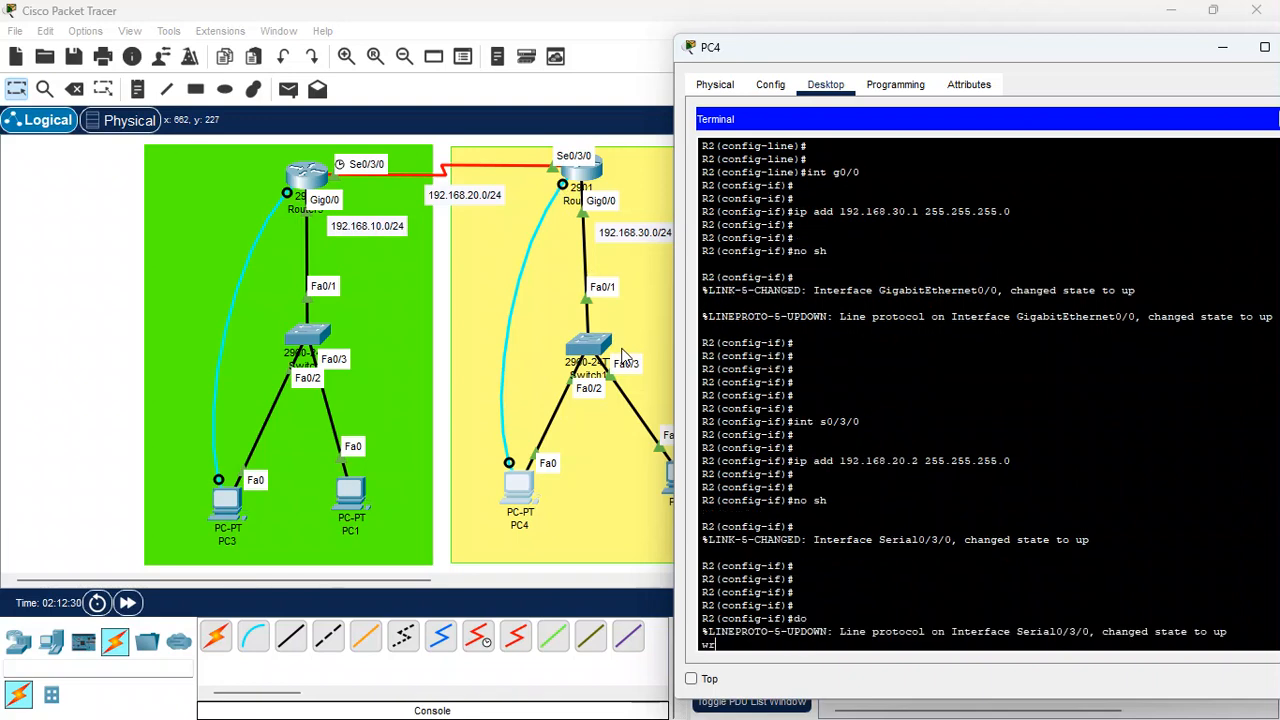
key("Return")
key("Return")
key("Return")
key("Return")
key("Return")
key("Return")
key("Return")
key("Return")
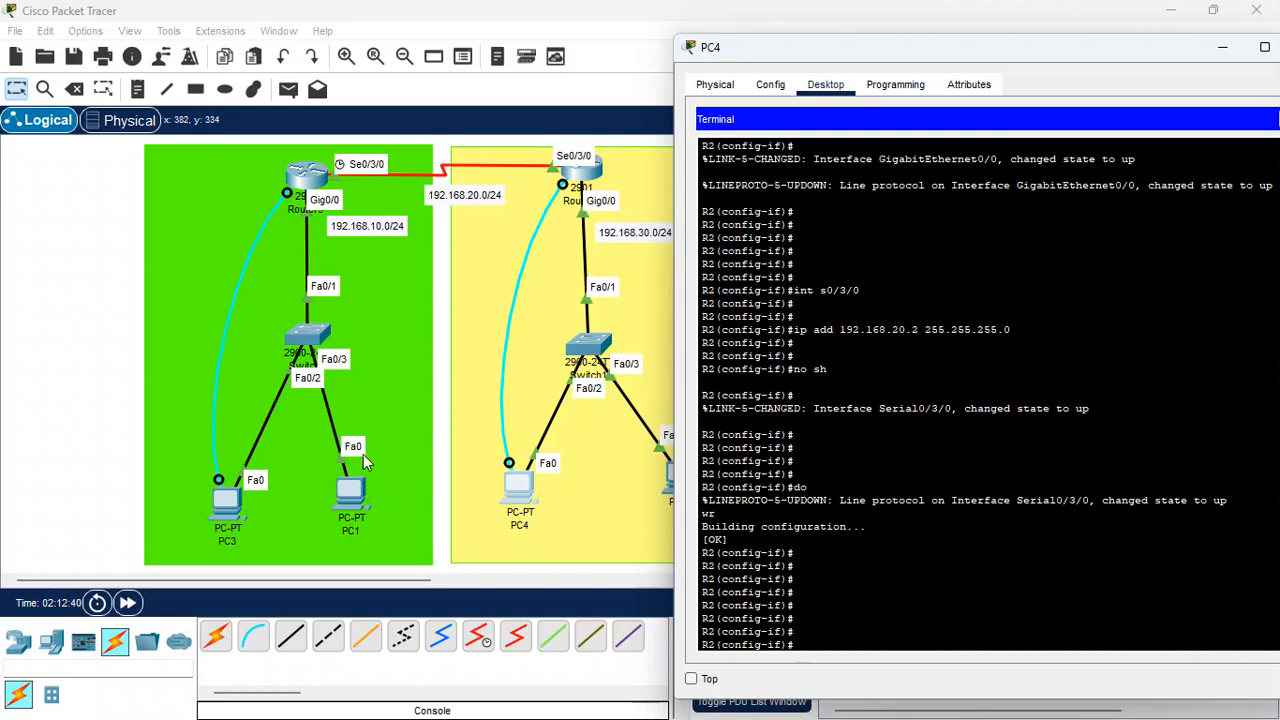
Give PC3 static IP 192.168.10.2, mask 255.255.255.0 and default gateway 192.168.10.1
left_click(230, 505)
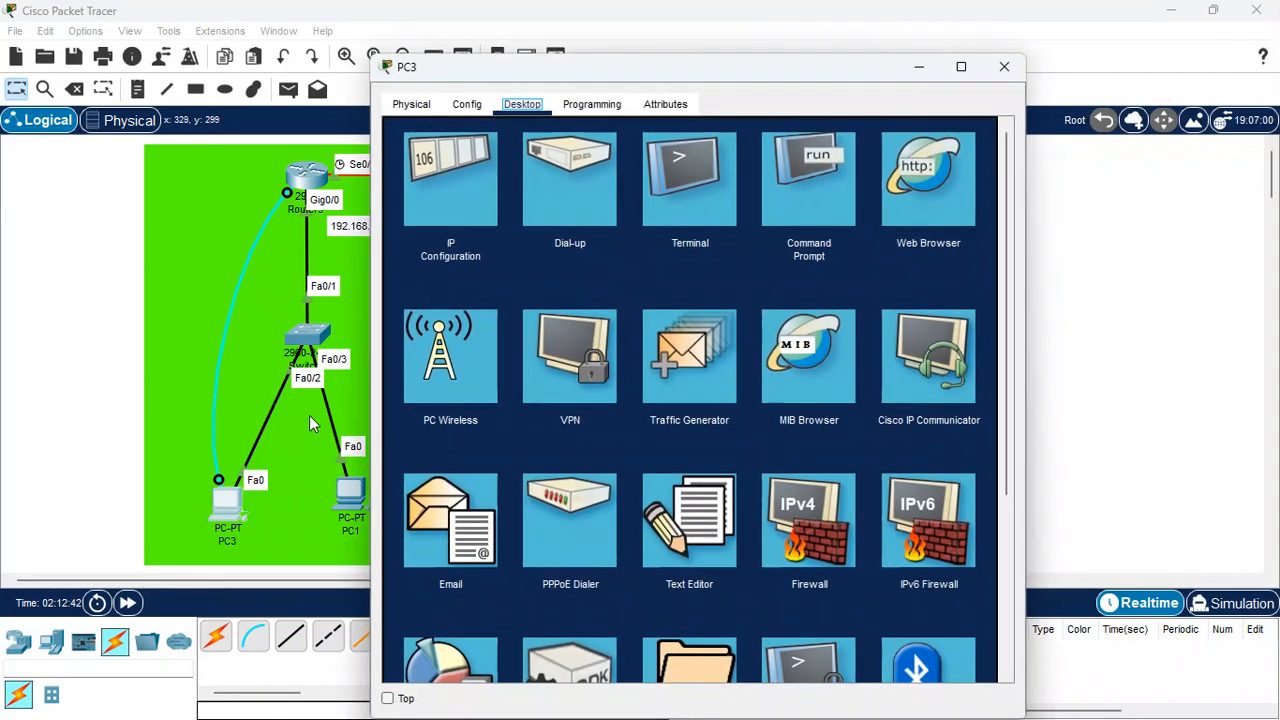
left_click(461, 196)
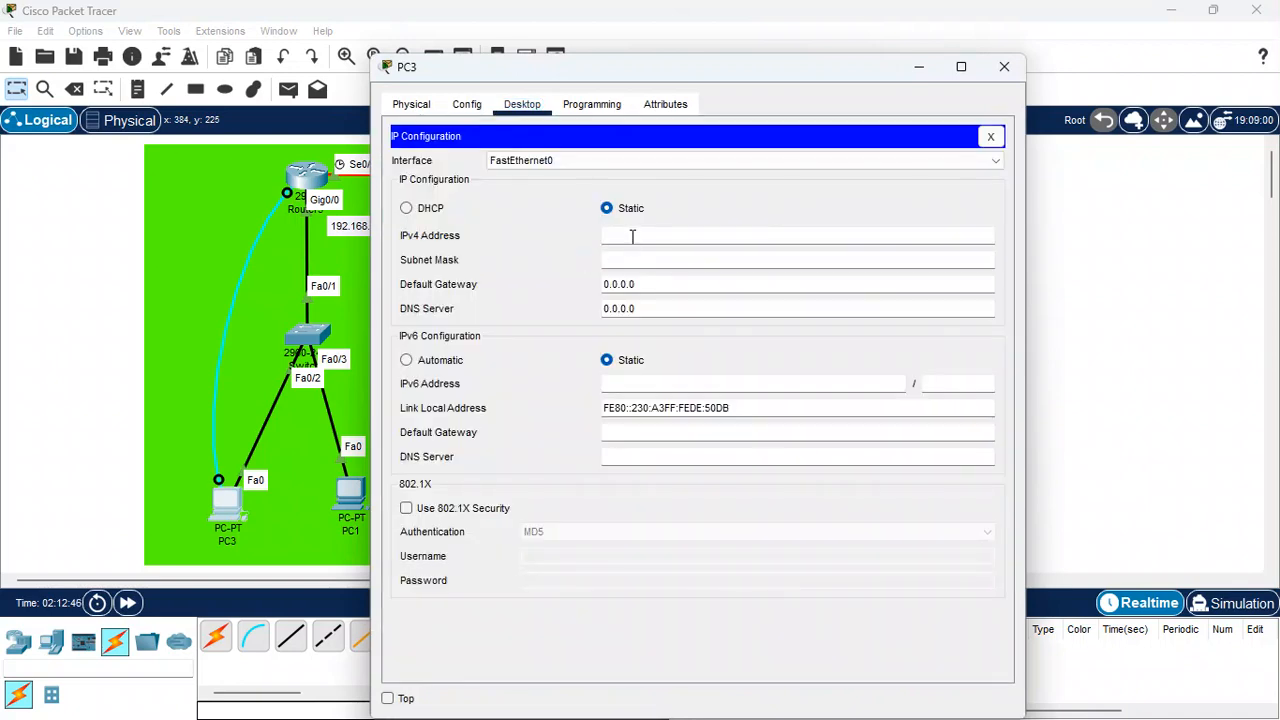
left_click(632, 236)
type("192")
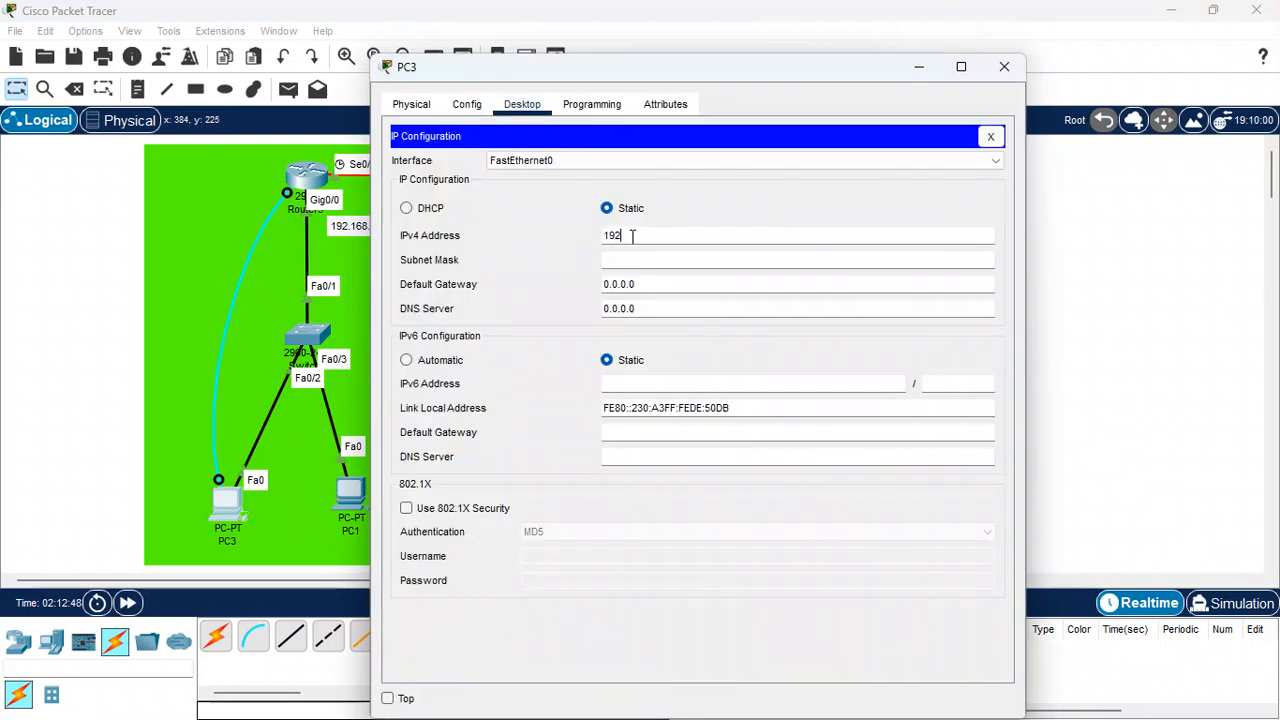
type(".168")
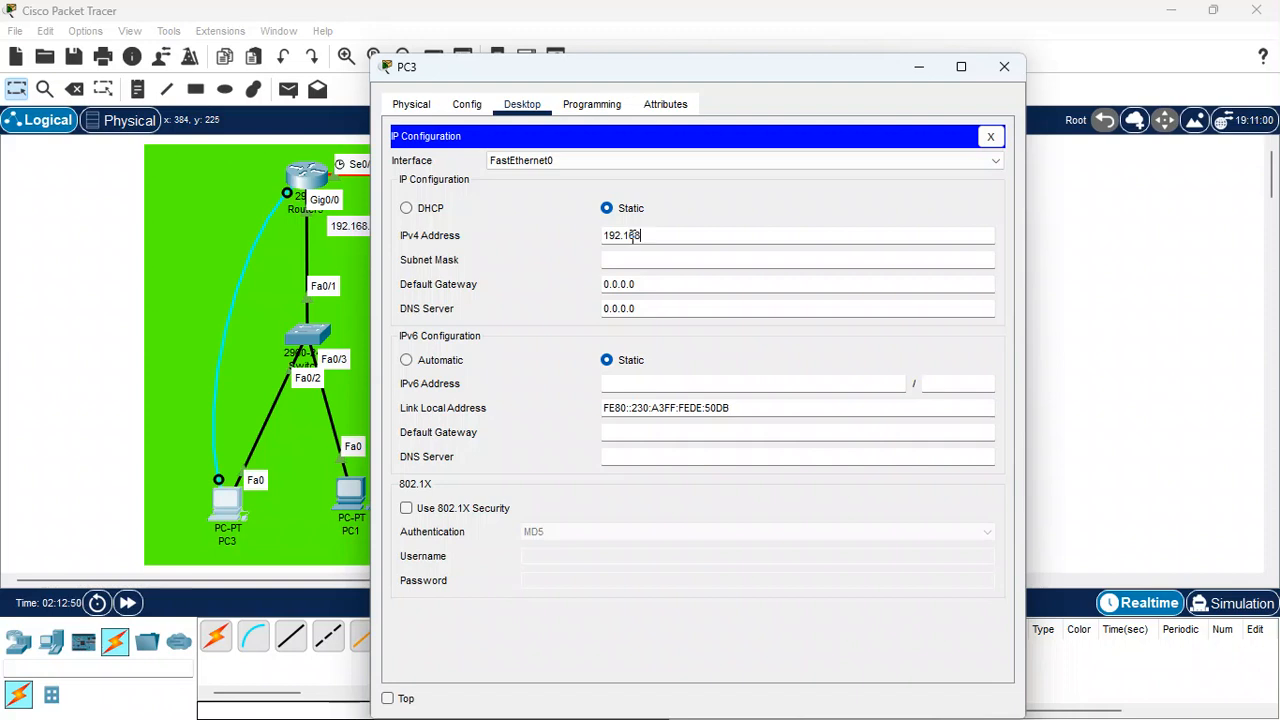
type(".10.2")
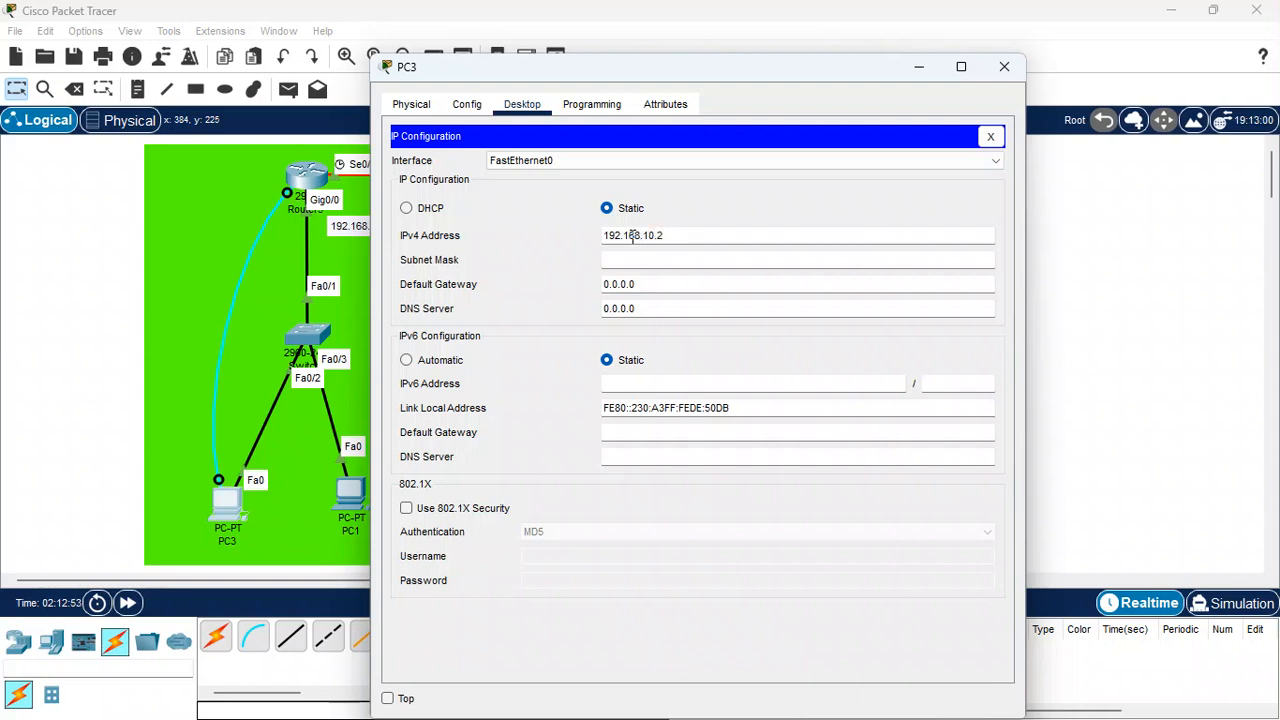
key("Tab")
key("Tab")
type("192")
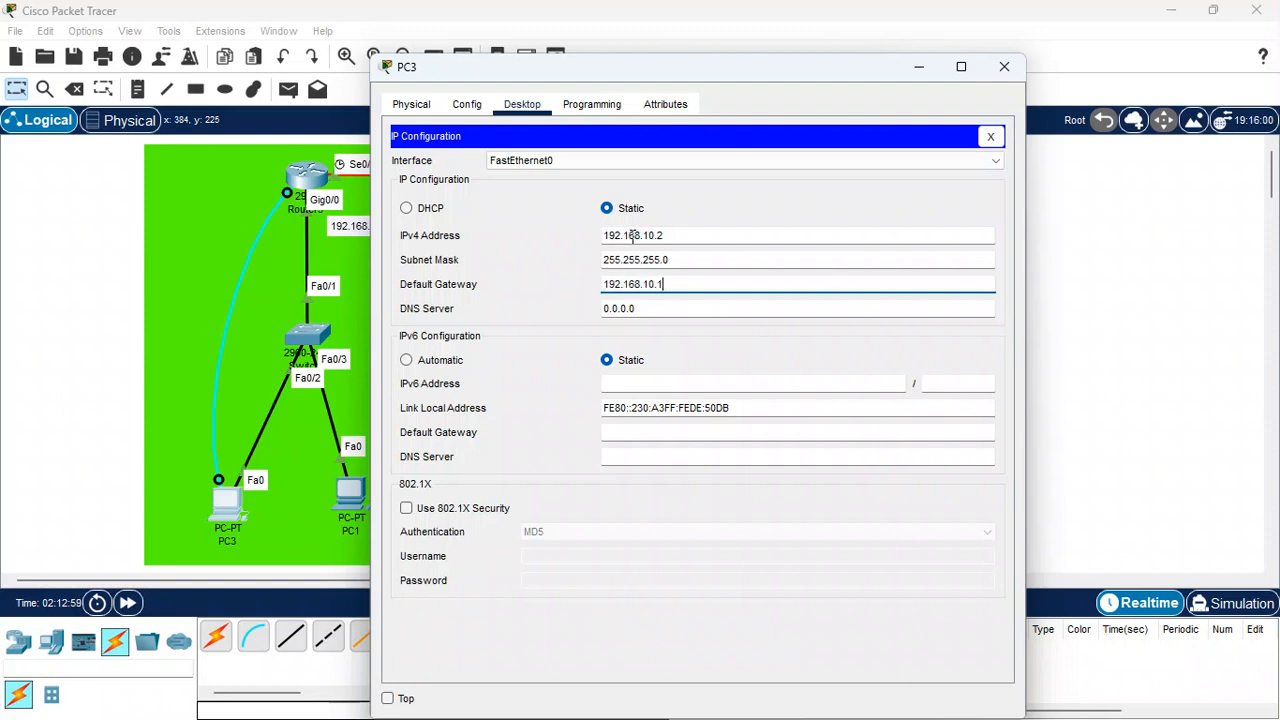
left_click(1005, 63)
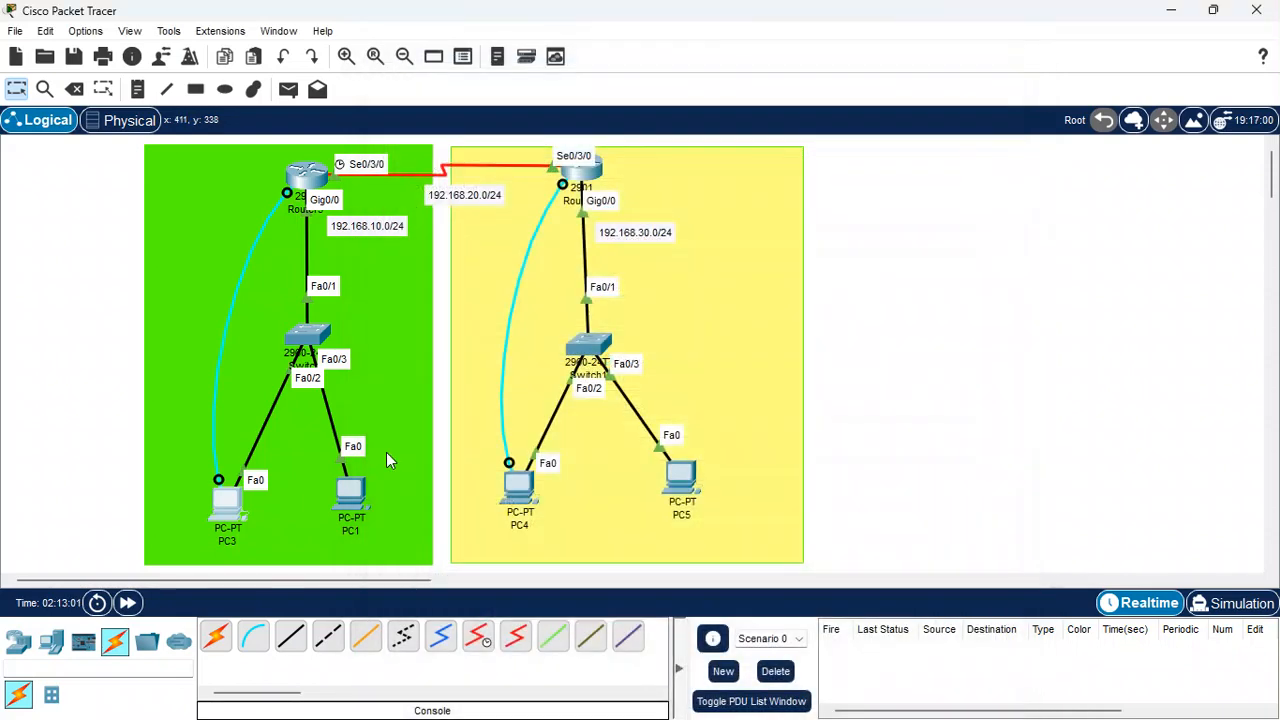
Give PC1 static IP 192.168.10.3 with mask 255.255.255.0 and fill in its default gateway
left_click(350, 490)
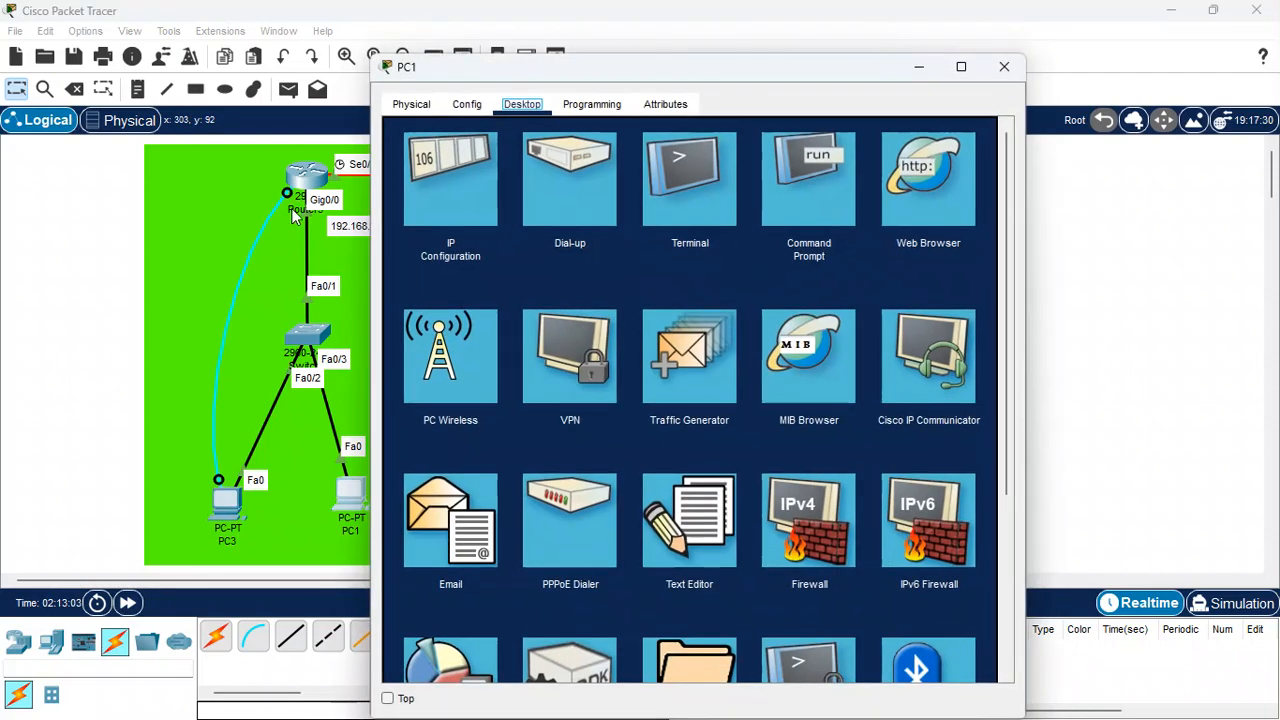
left_click(437, 170)
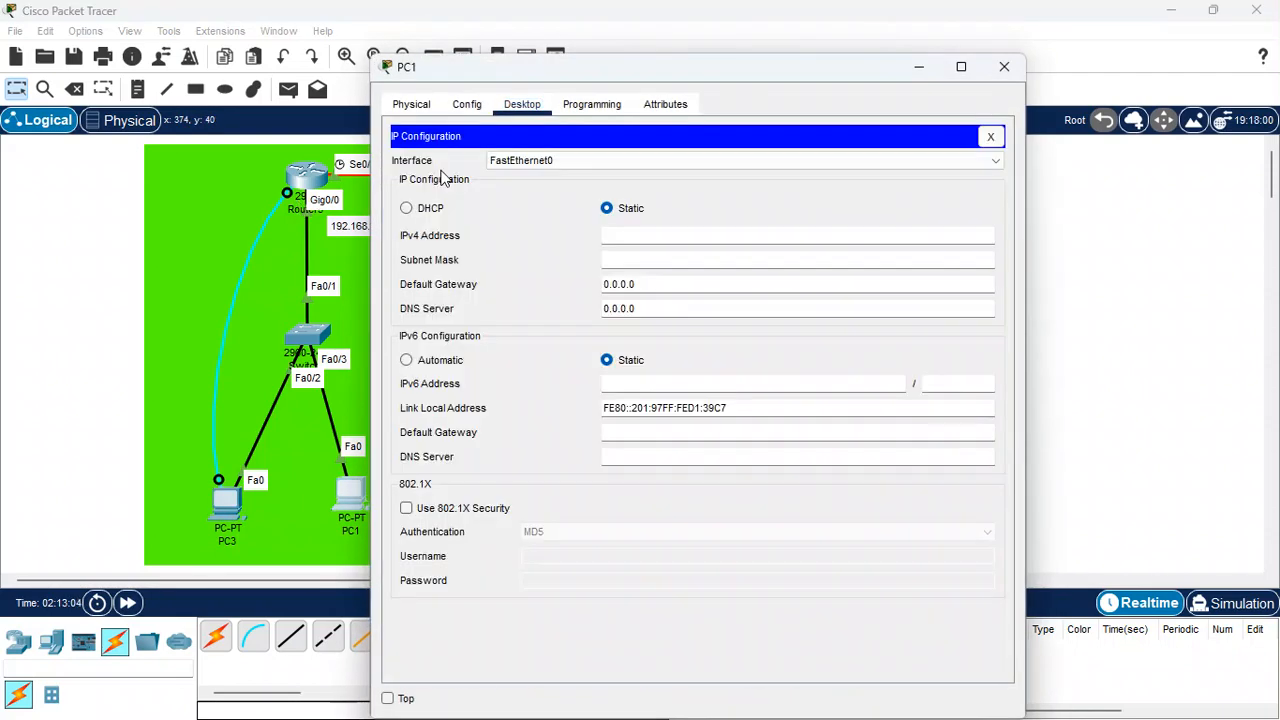
left_click(606, 237)
type("192.168.10")
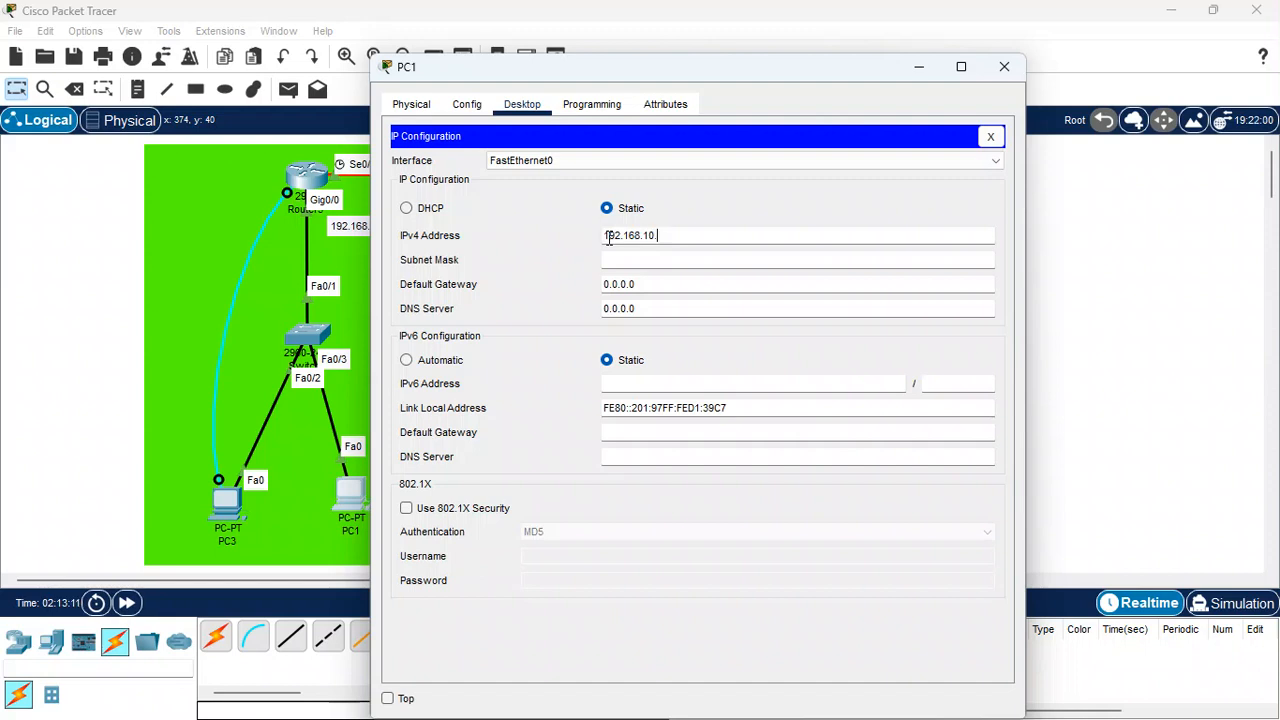
type(".")
key("Tab")
key("Tab")
type("192")
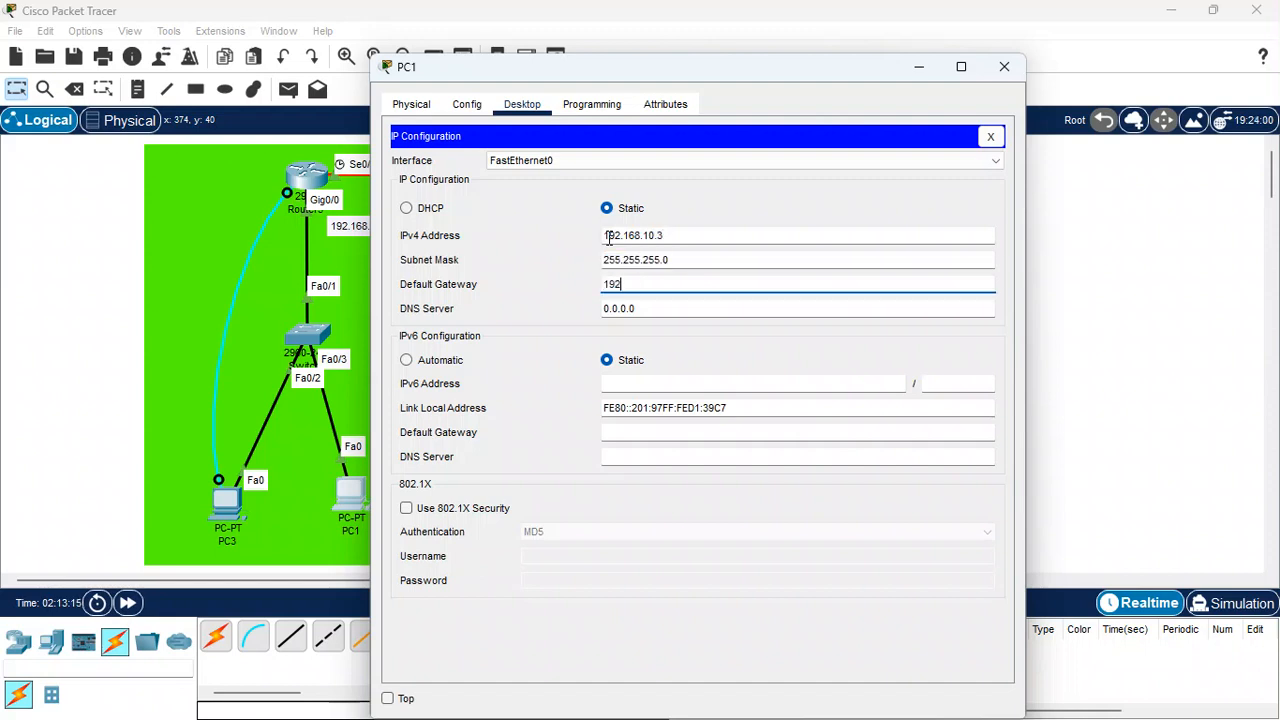
type(".168.10.1")
left_click(1006, 68)
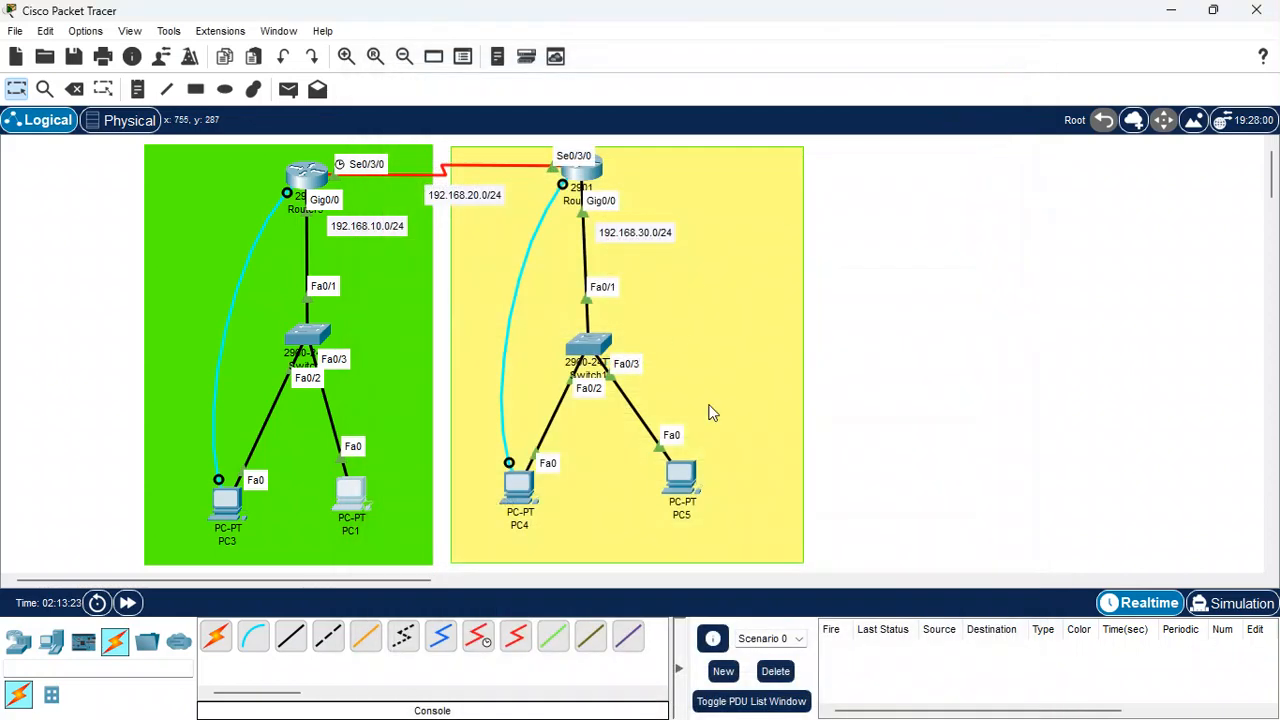
Give PC4 static IP 192.168.30.2, mask 255.255.255.0 and default gateway 192.168.30.1
left_click(518, 488)
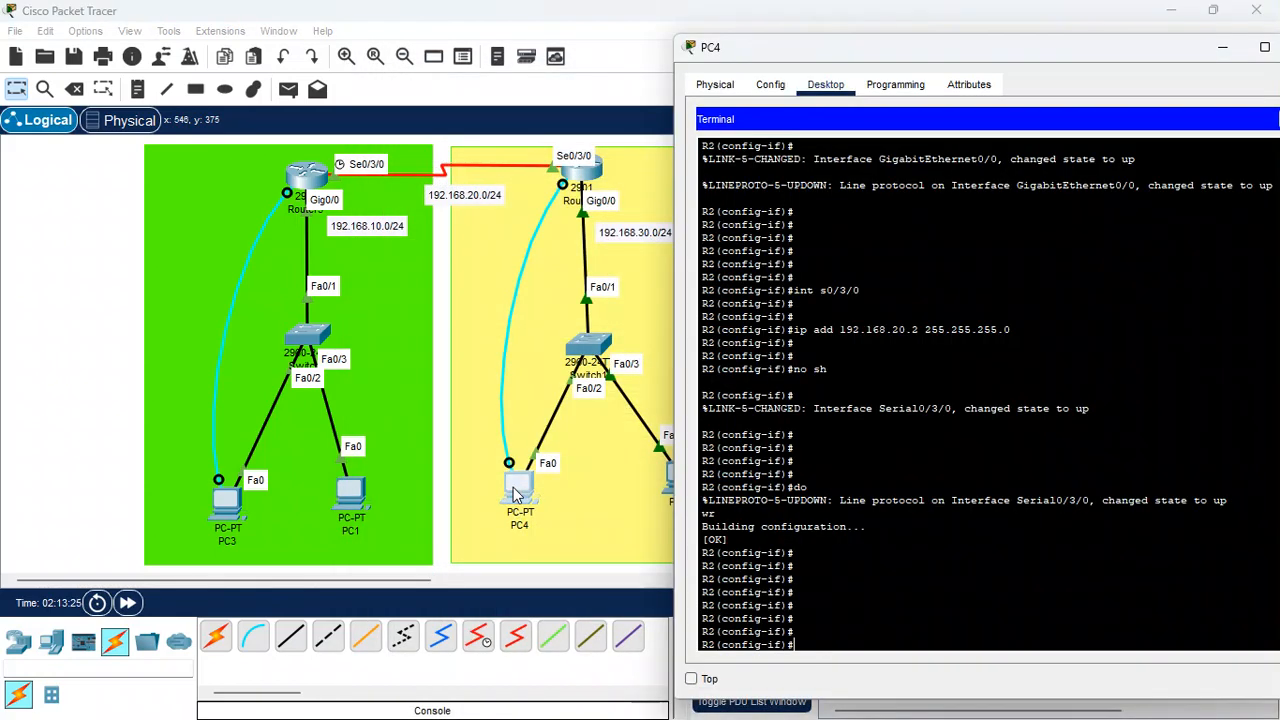
left_click(1186, 87)
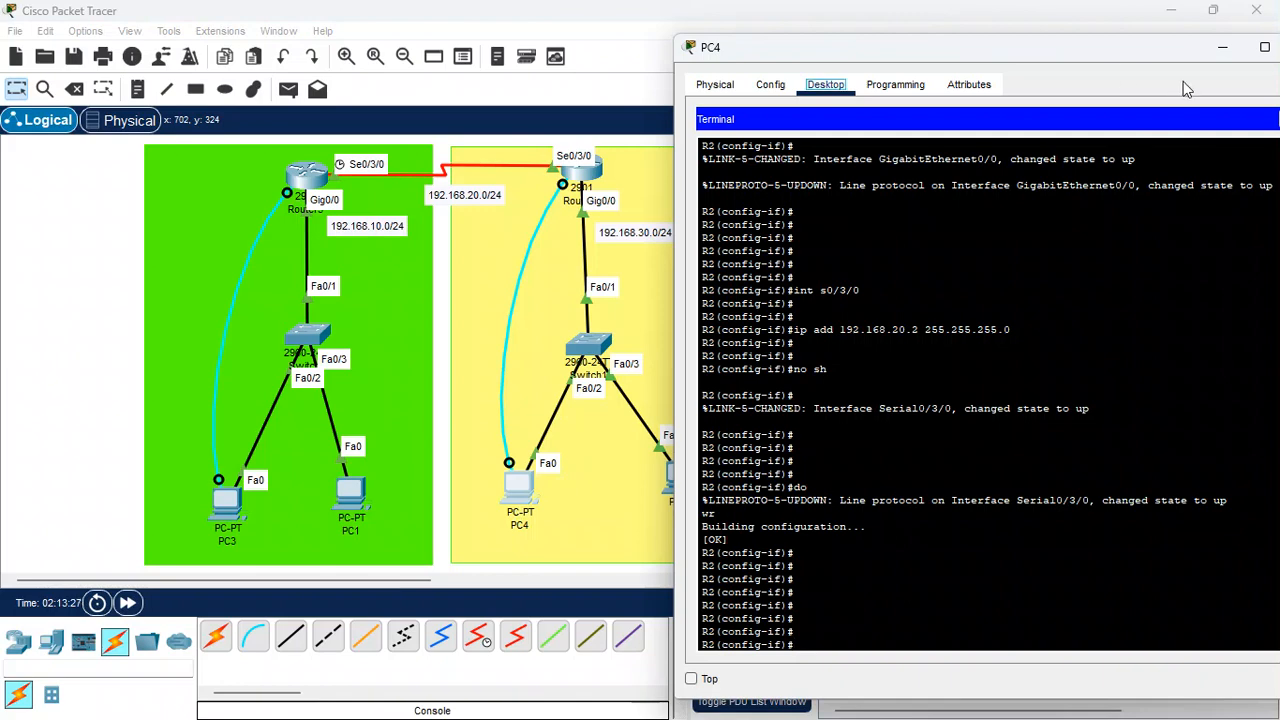
left_click_drag(1098, 40, 993, 54)
left_click(1191, 133)
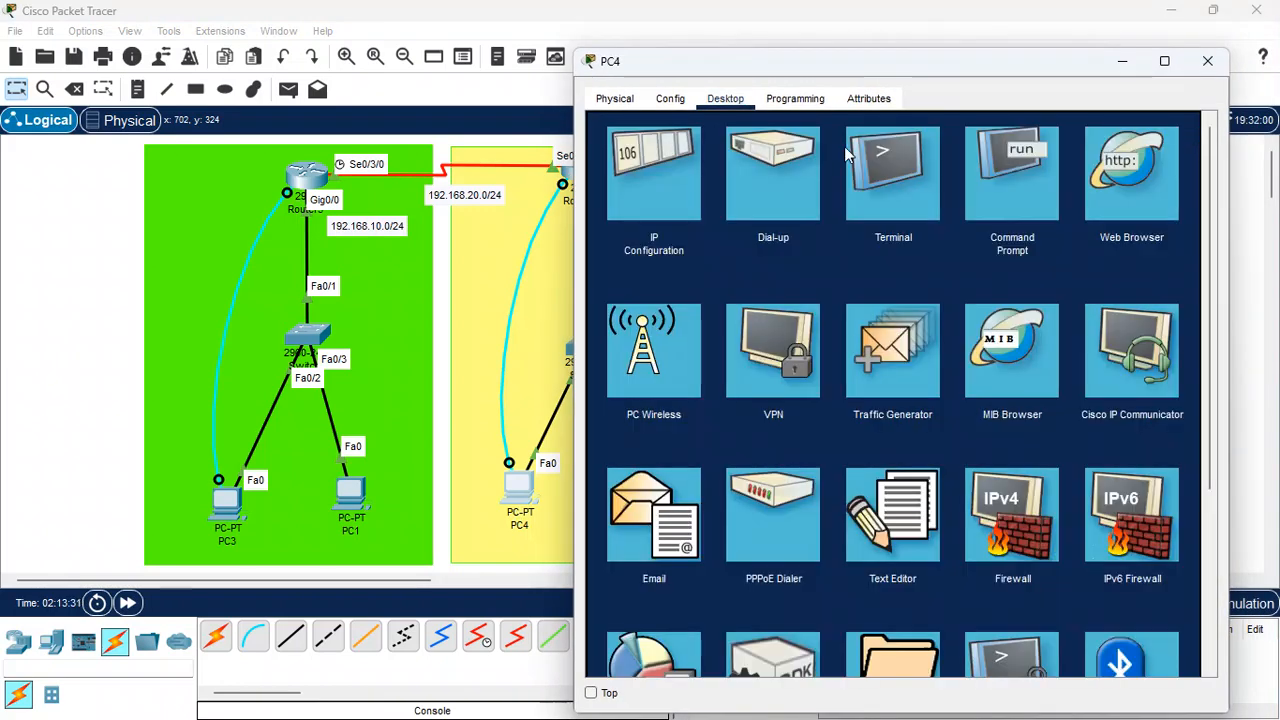
left_click(670, 178)
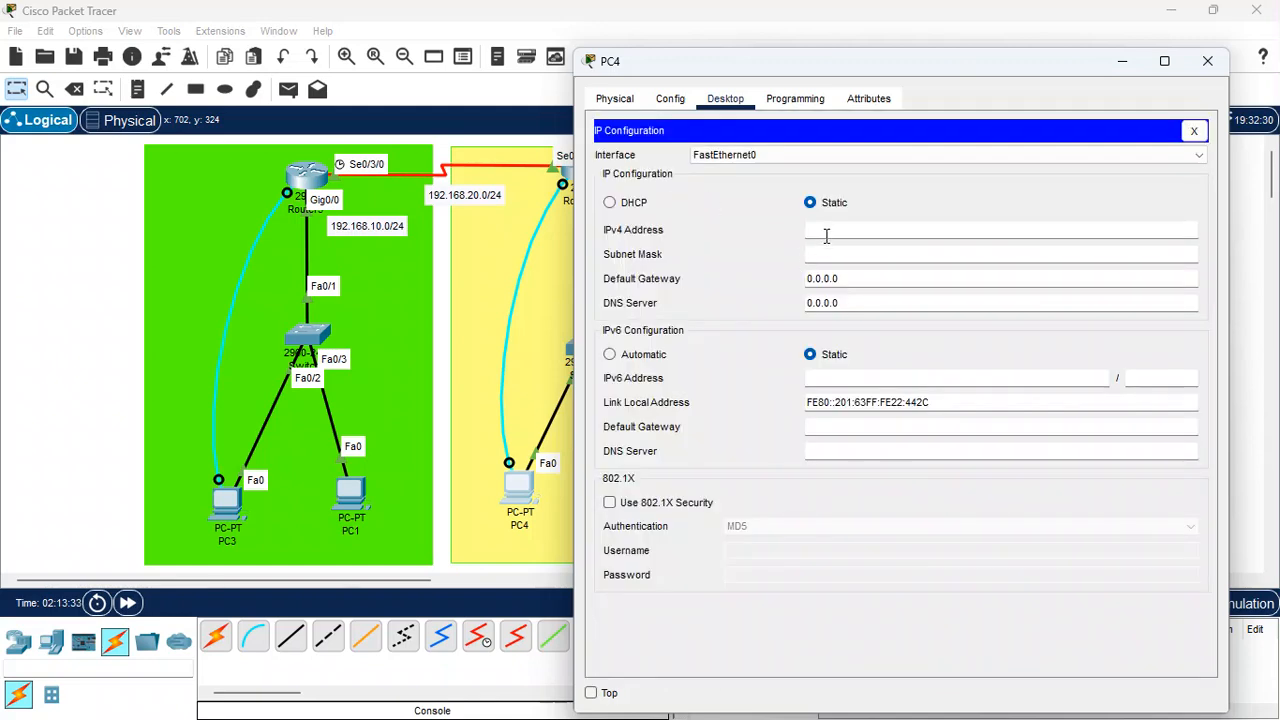
type("192.168.")
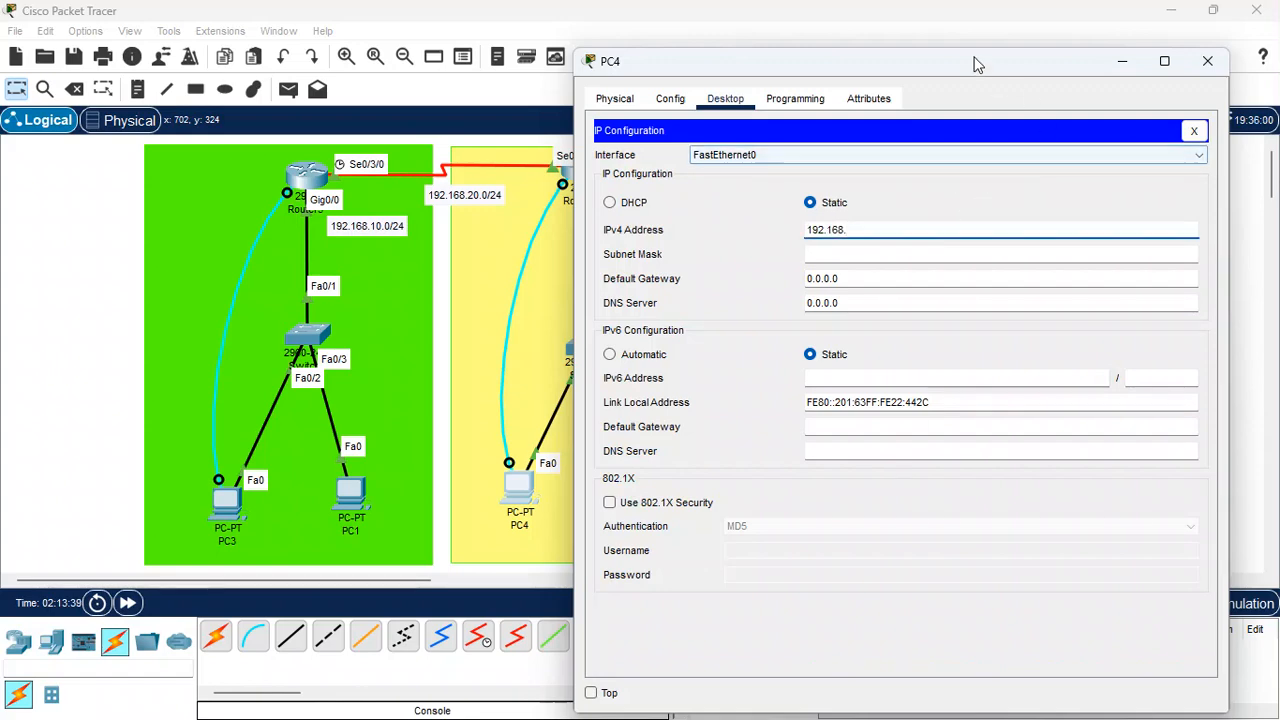
left_click_drag(977, 64, 1070, 87)
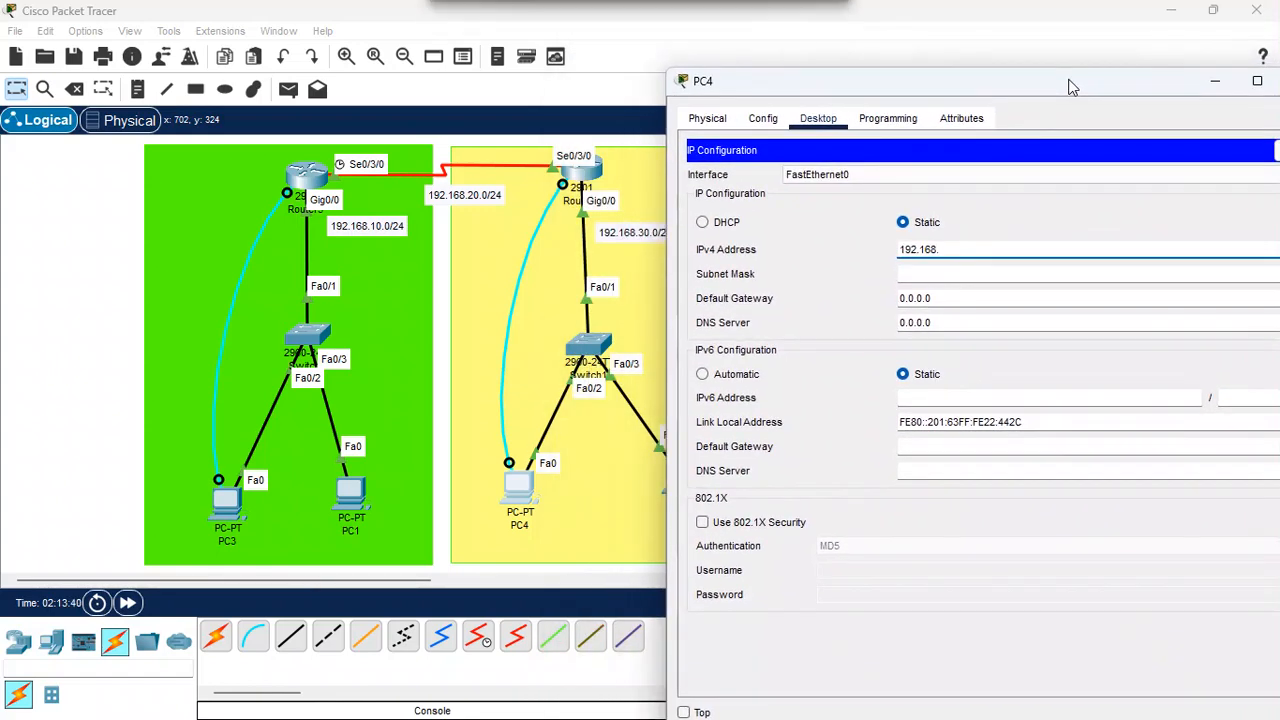
type("30")
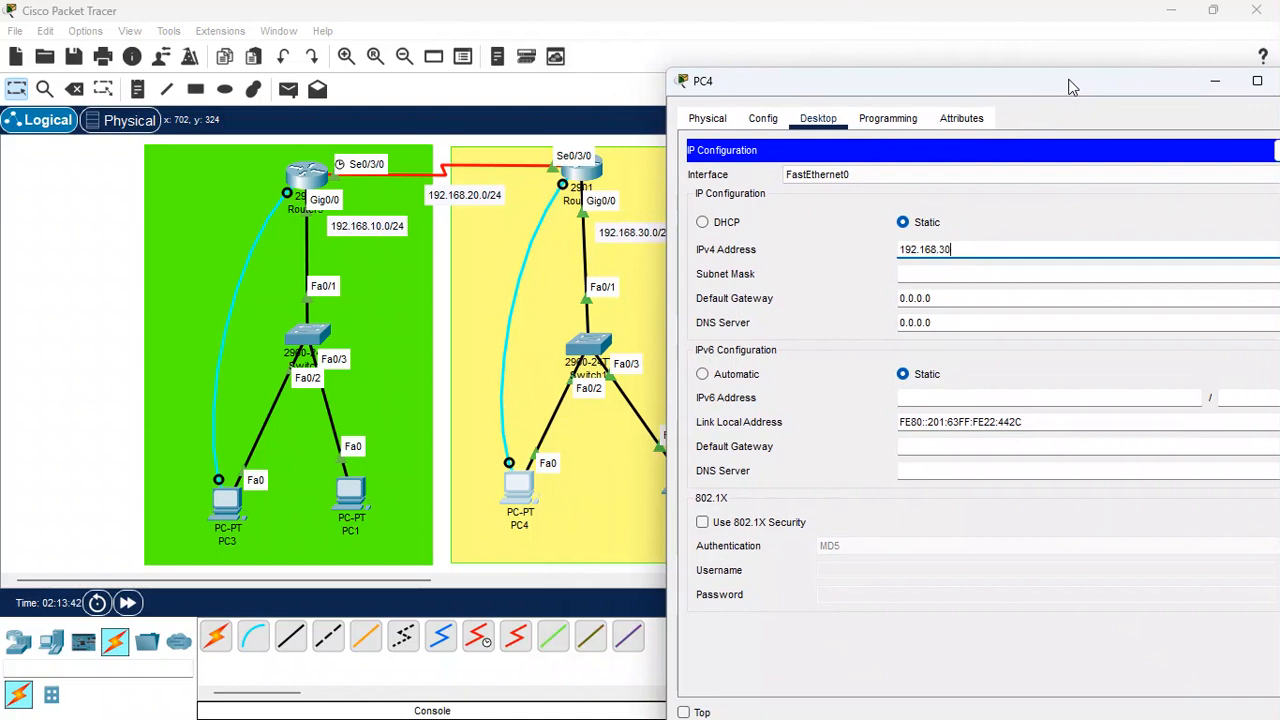
type(".2")
key("Tab")
key("Tab")
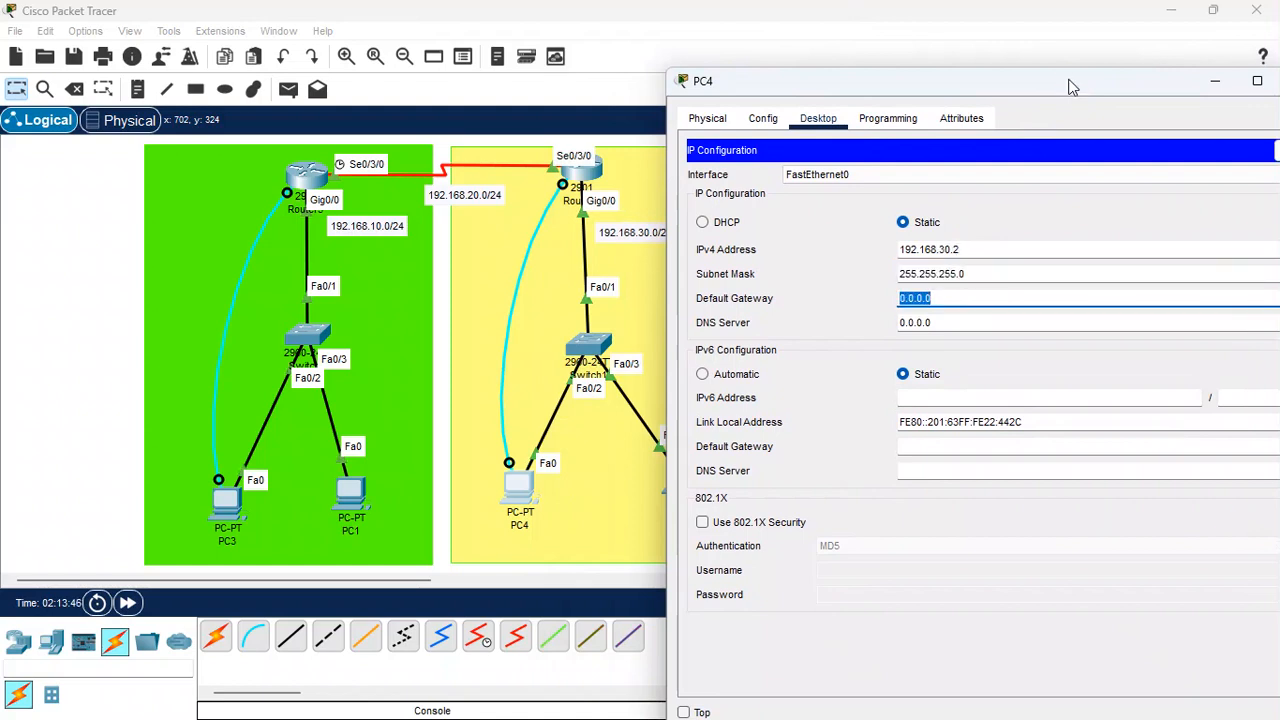
type("192.16")
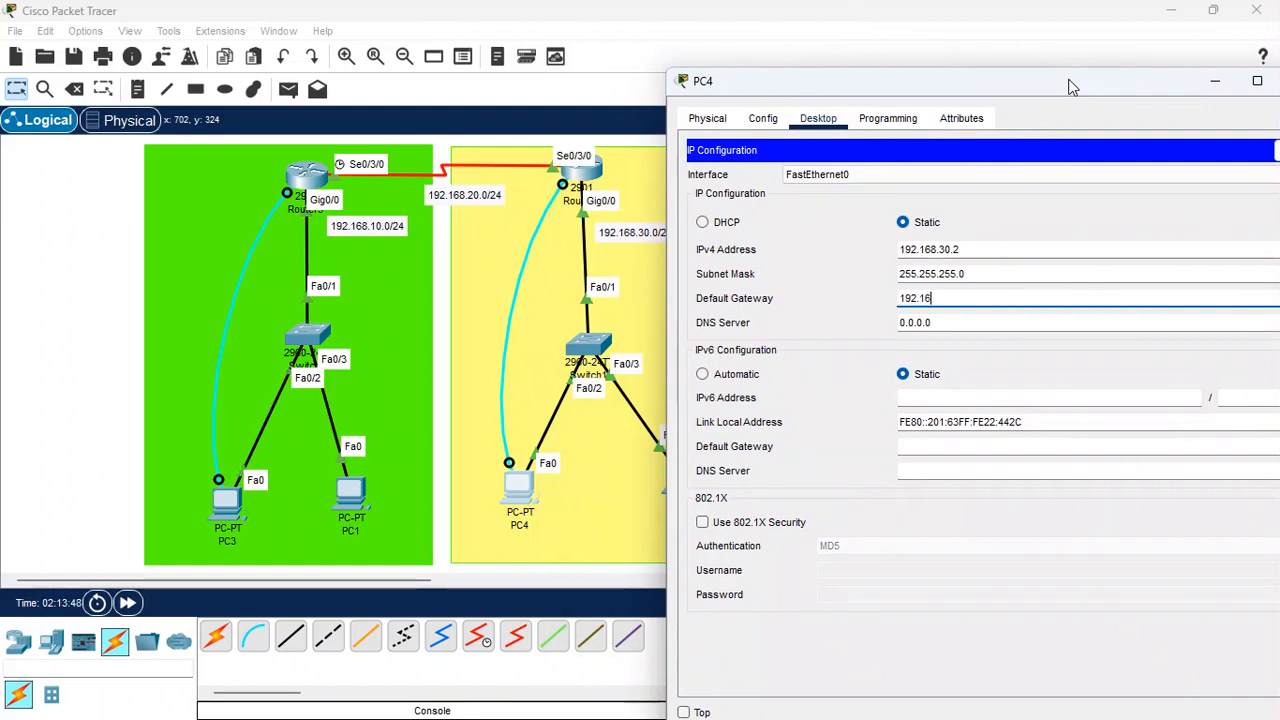
type("8.30.1")
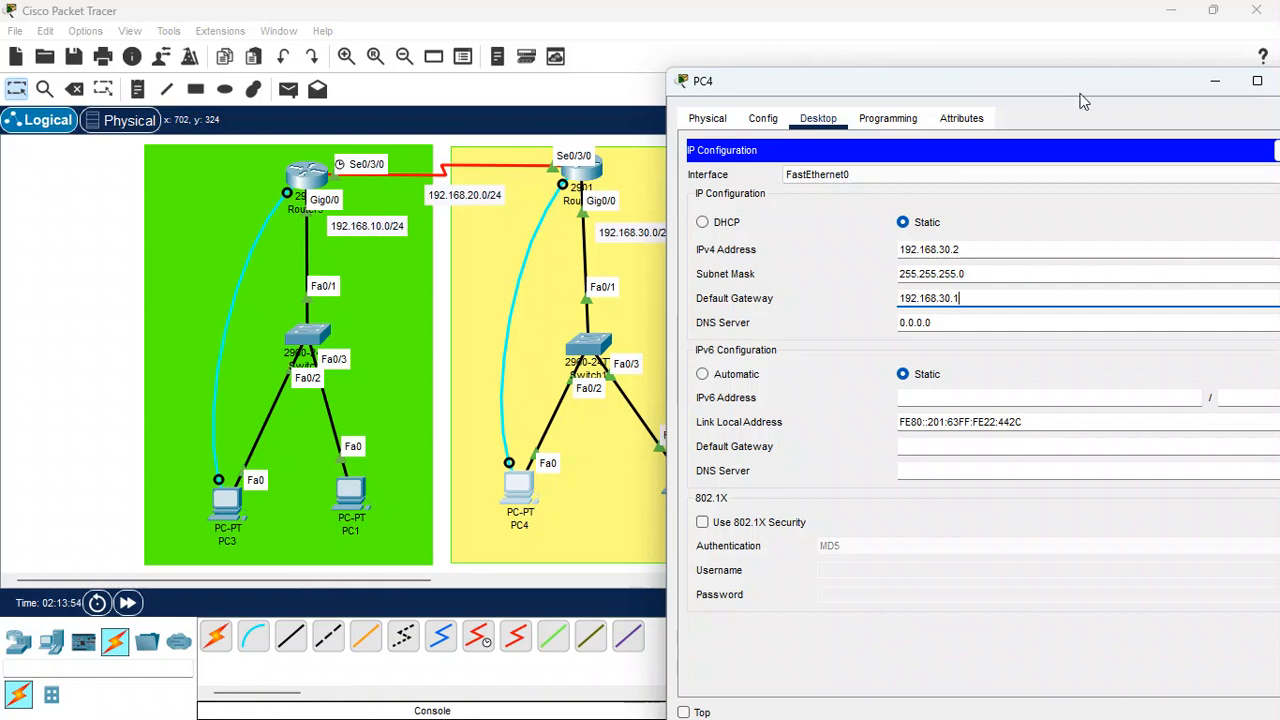
left_click_drag(1135, 91, 1008, 91)
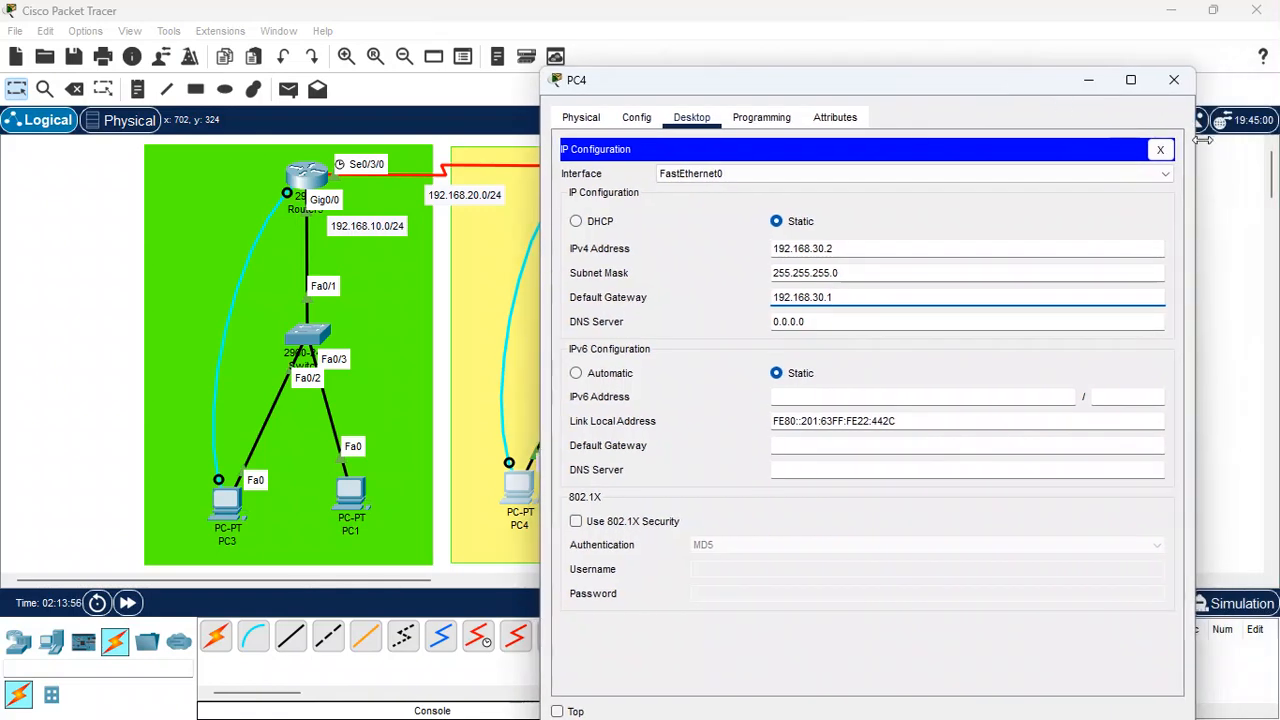
left_click(1174, 80)
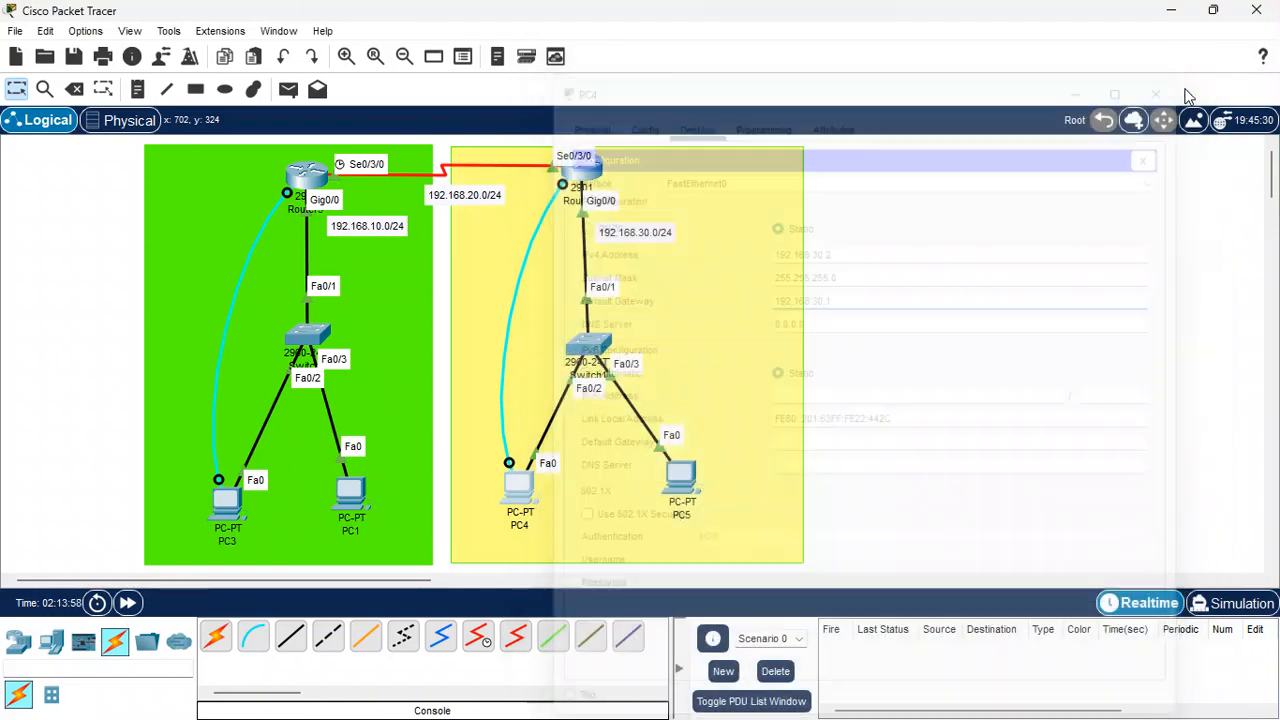
Give PC5 static IP 192.168.30.3, mask 255.255.255.0 and default gateway 192.168.30.1
left_click(688, 487)
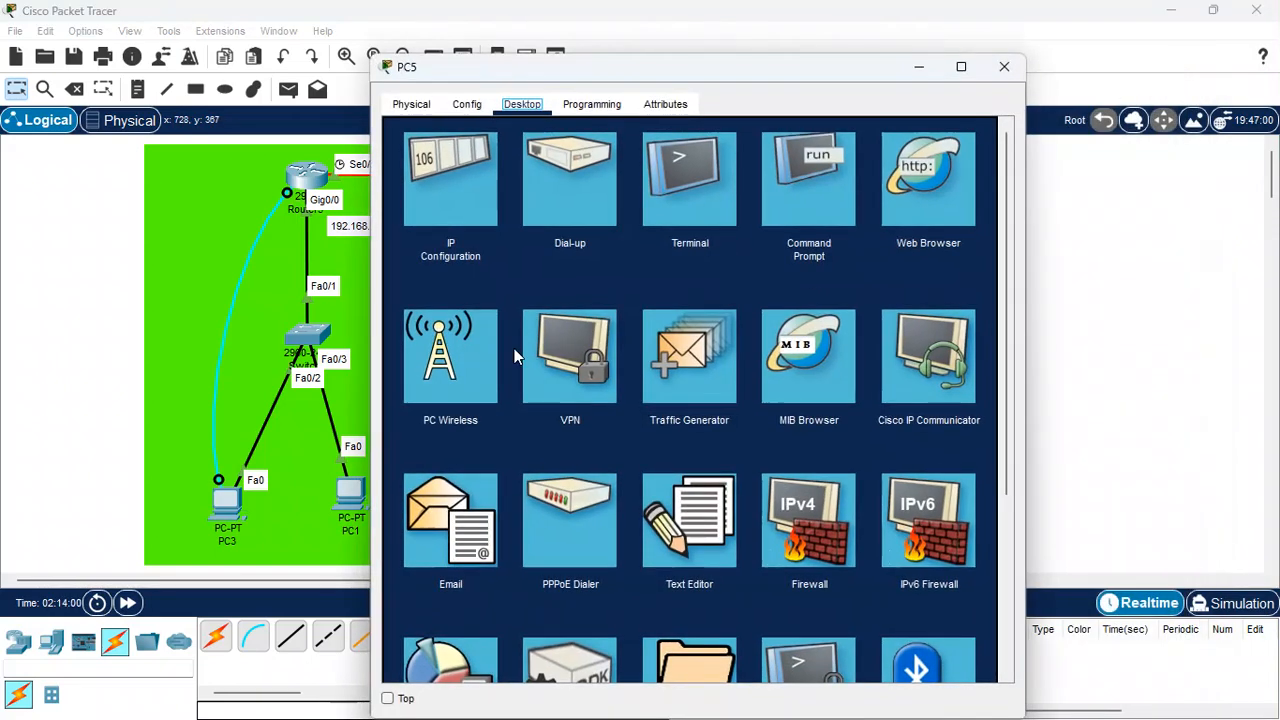
left_click(464, 192)
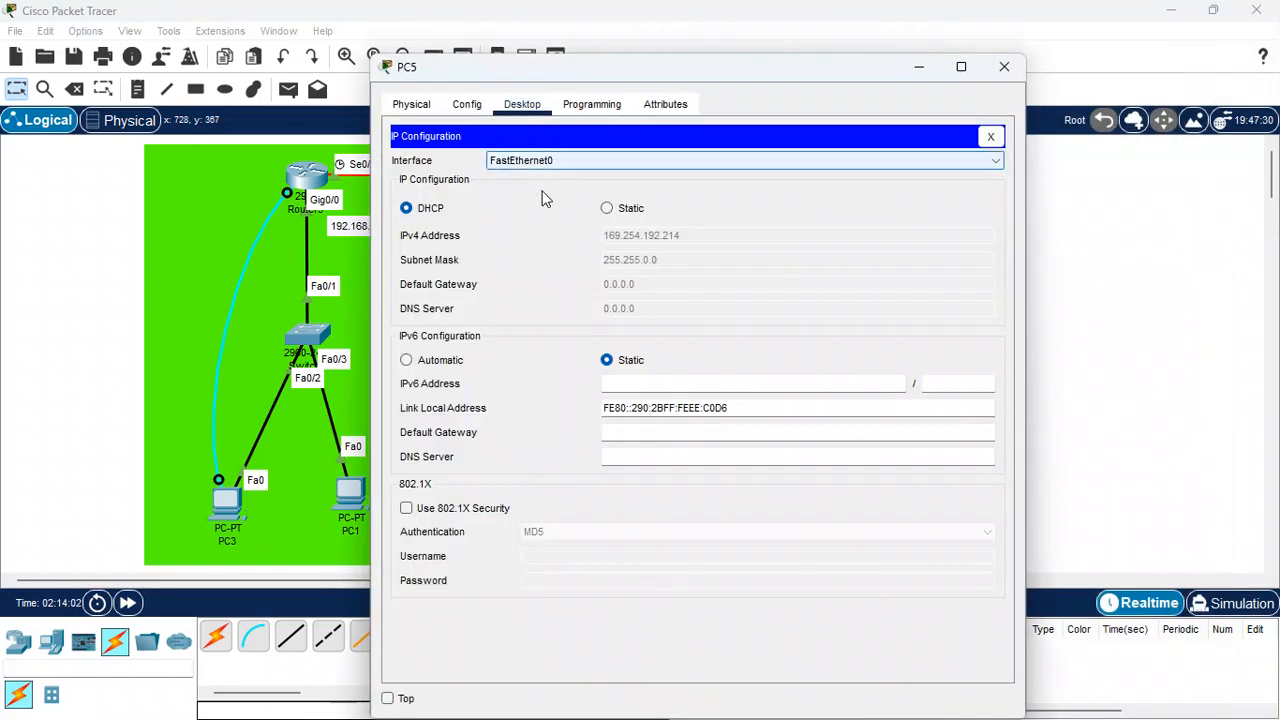
left_click(606, 210)
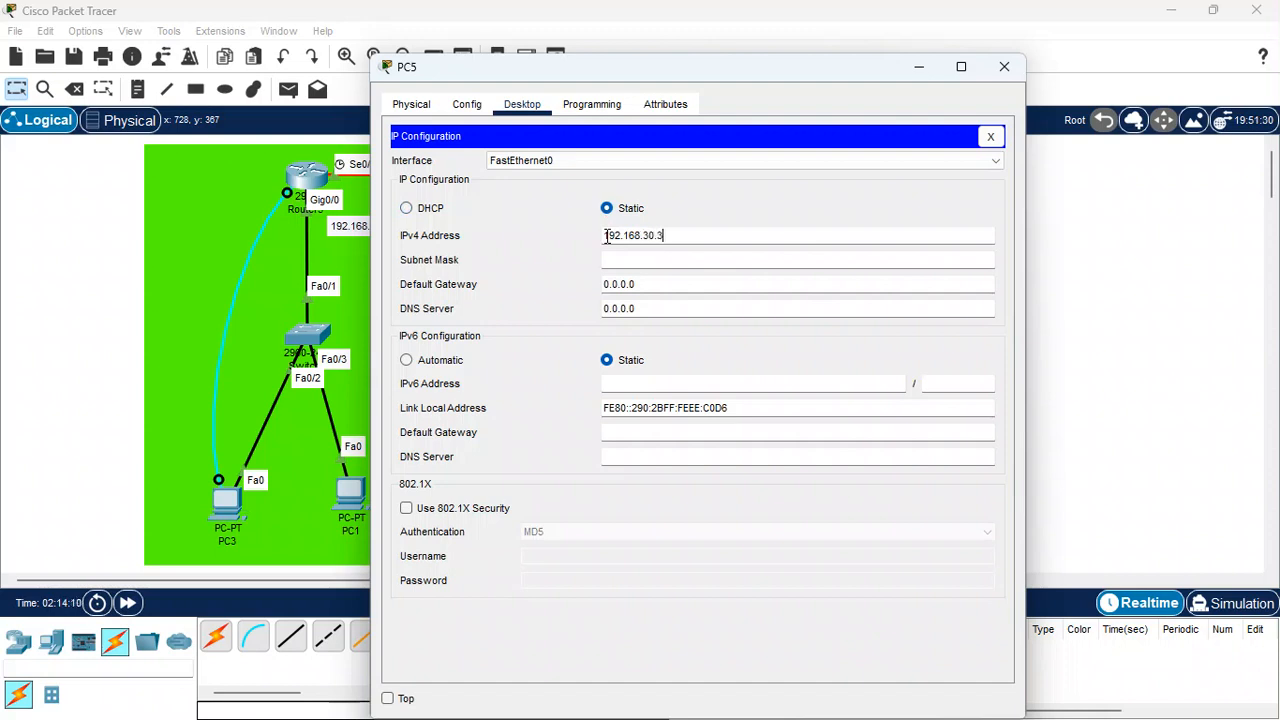
left_click(624, 259)
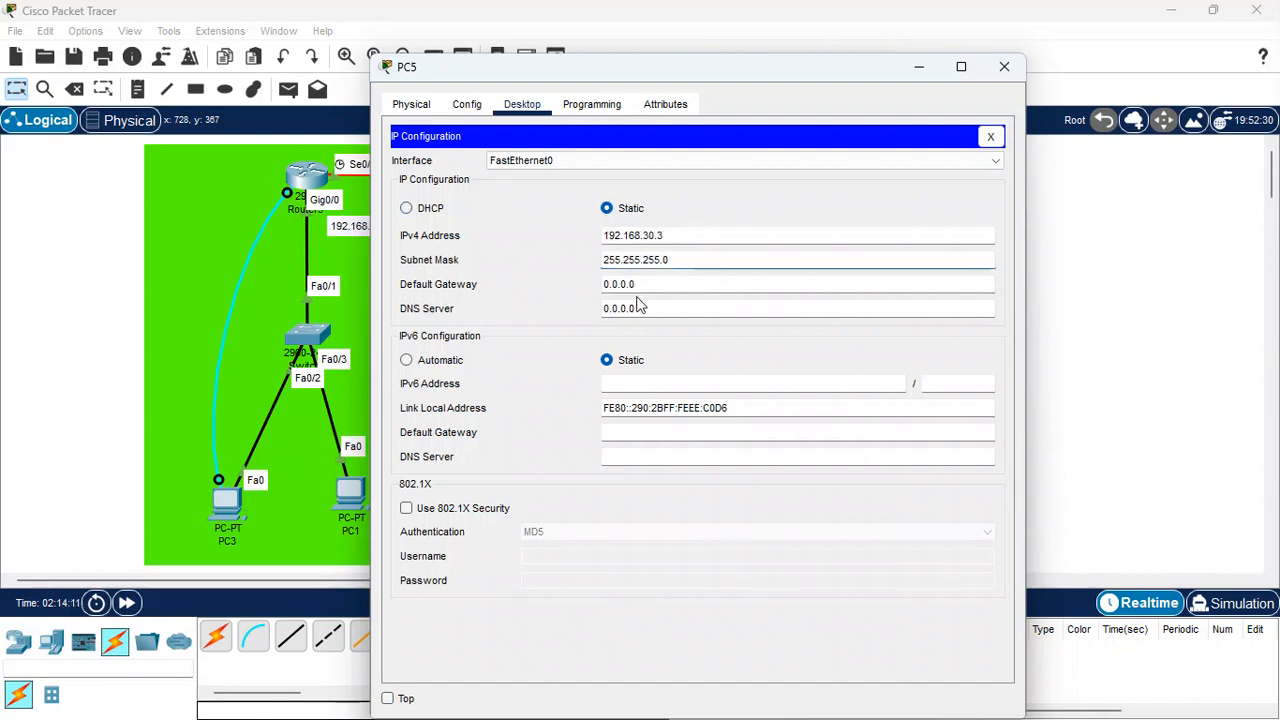
left_click_drag(643, 283, 566, 282)
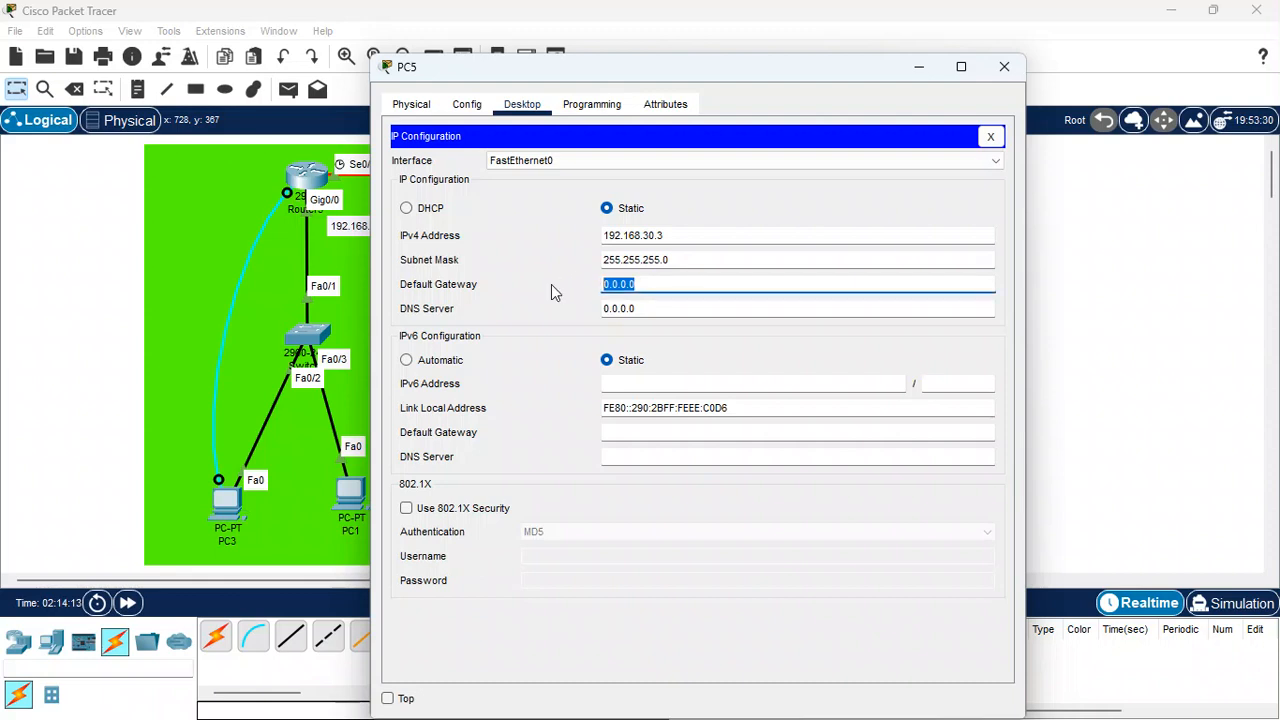
type("192.168.30.1")
left_click(1003, 68)
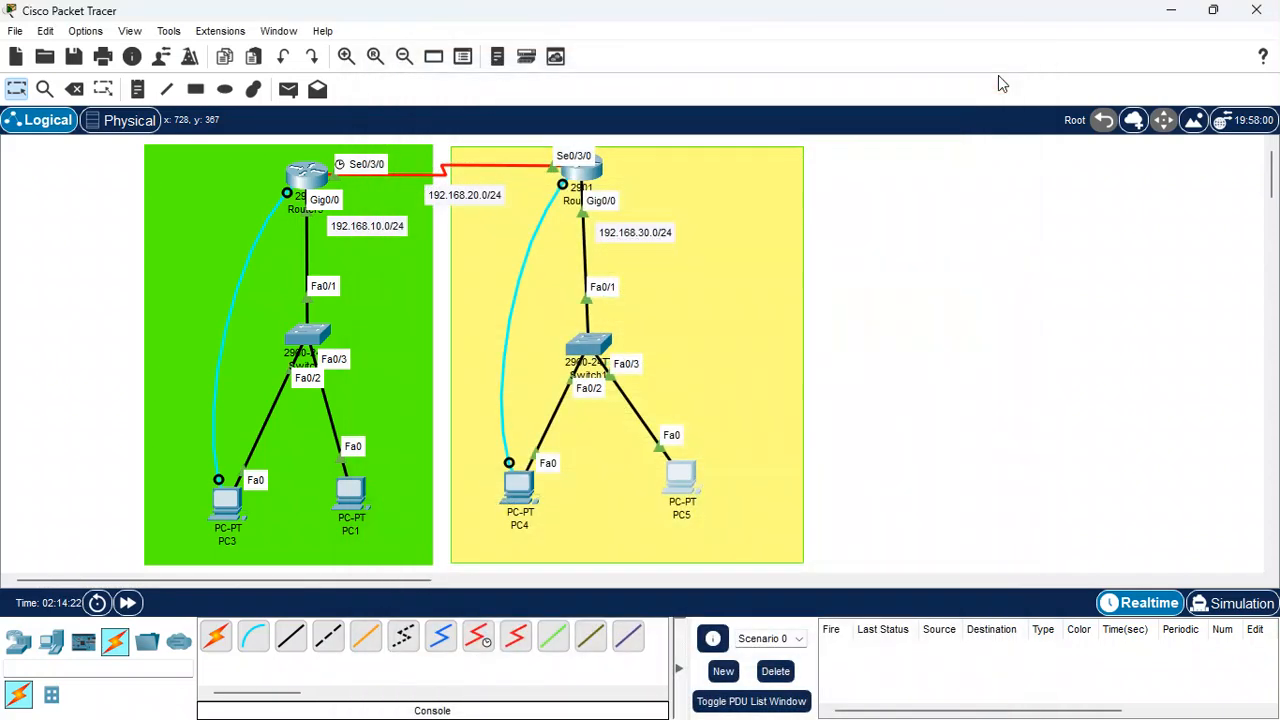
left_click(619, 475)
left_click(868, 415)
mouse_move(226, 507)
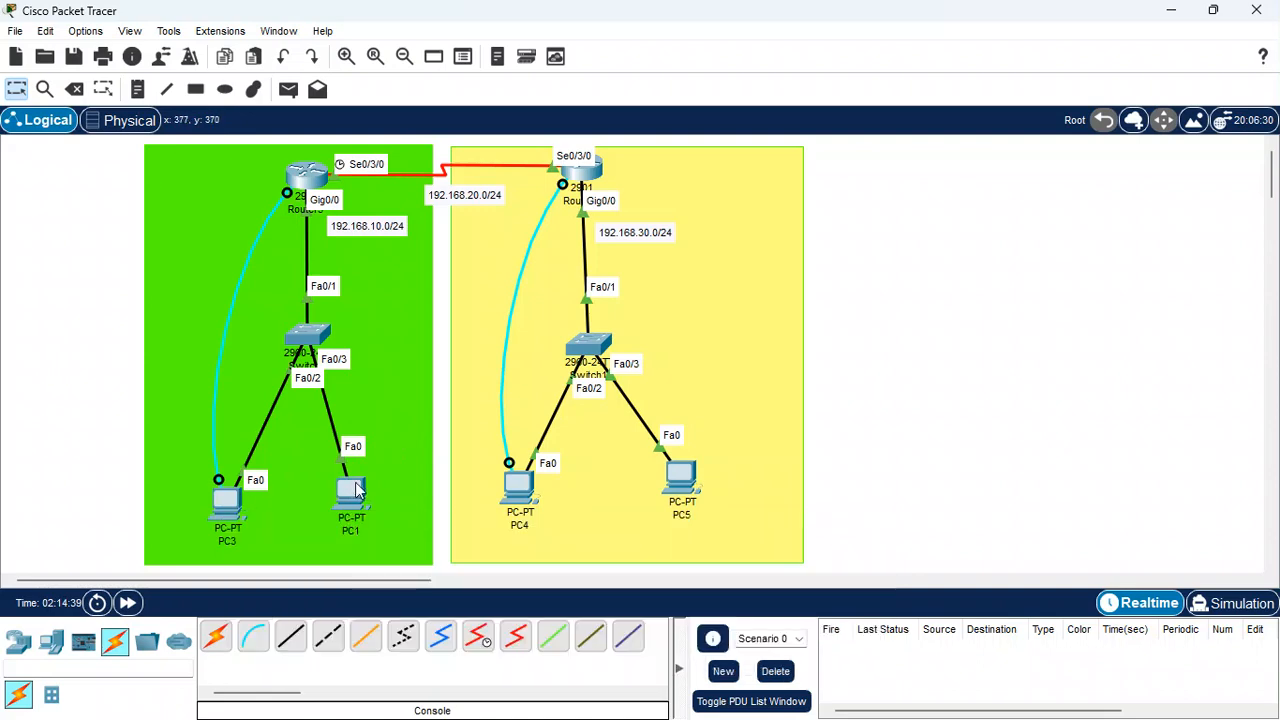
mouse_move(362, 495)
mouse_move(533, 493)
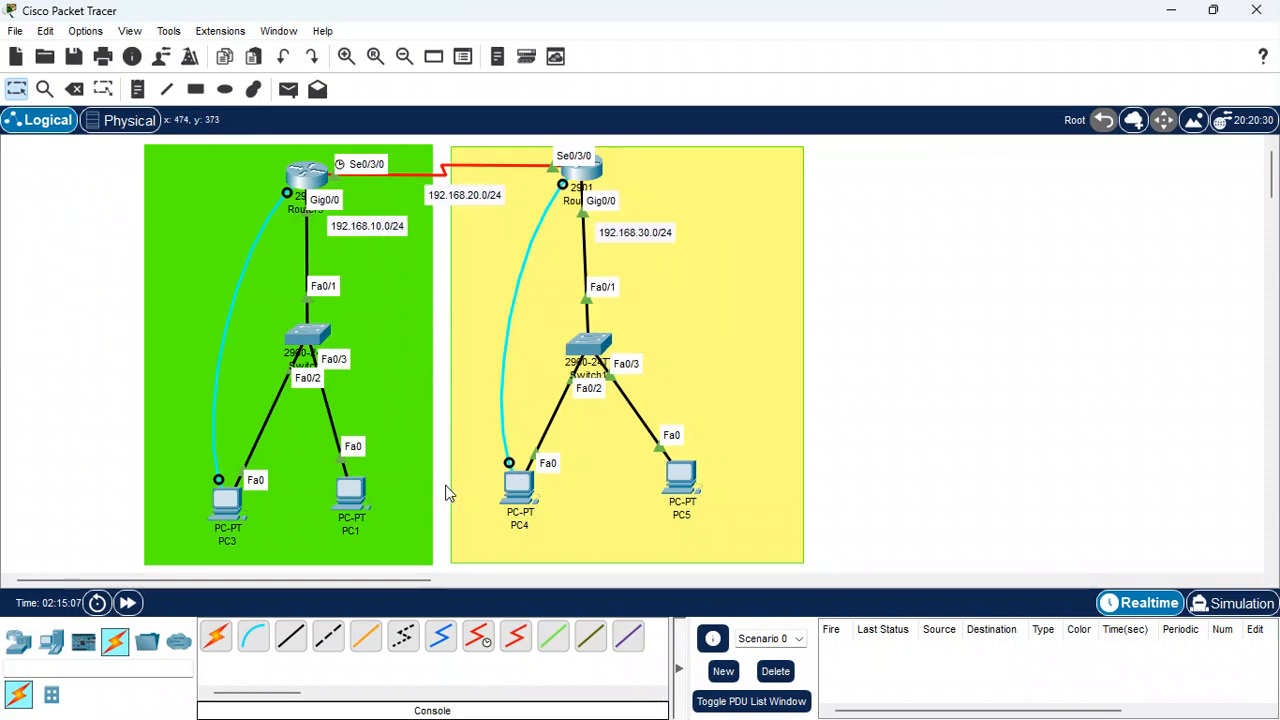
Send a simple PDU from PC3 to PC1 to test LAN connectivity
left_click(290, 92)
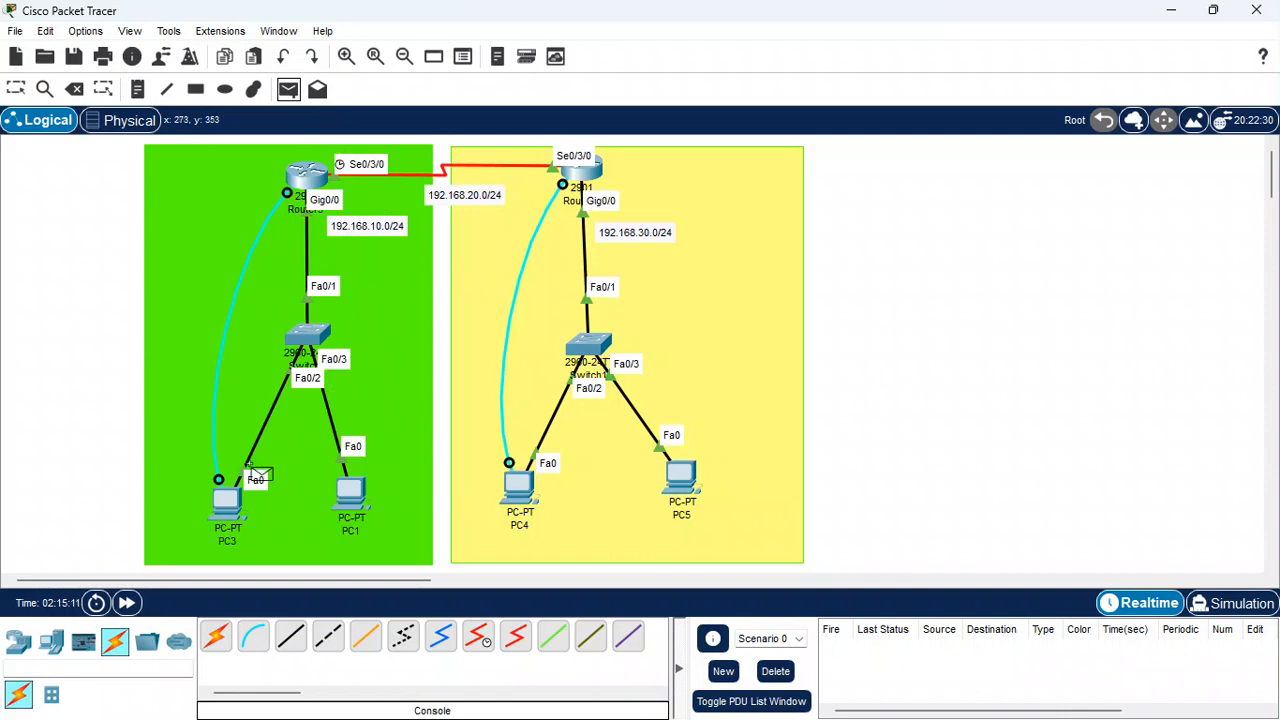
left_click(228, 498)
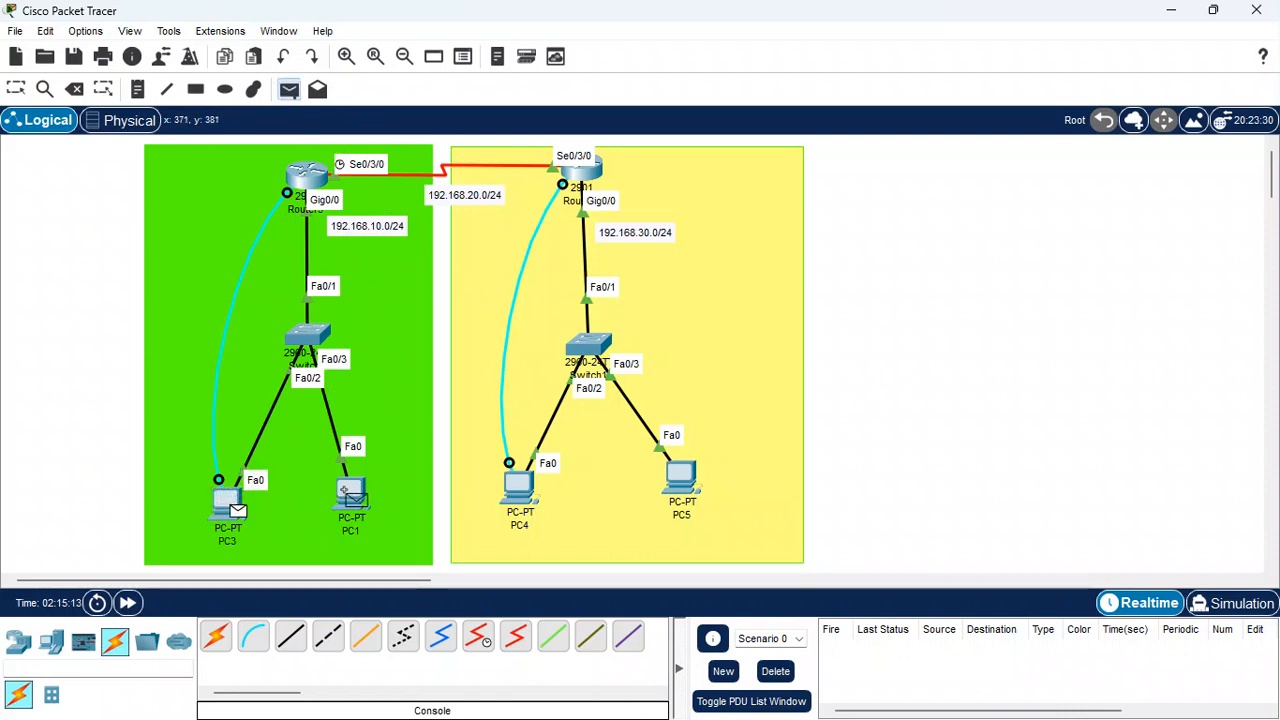
left_click(345, 487)
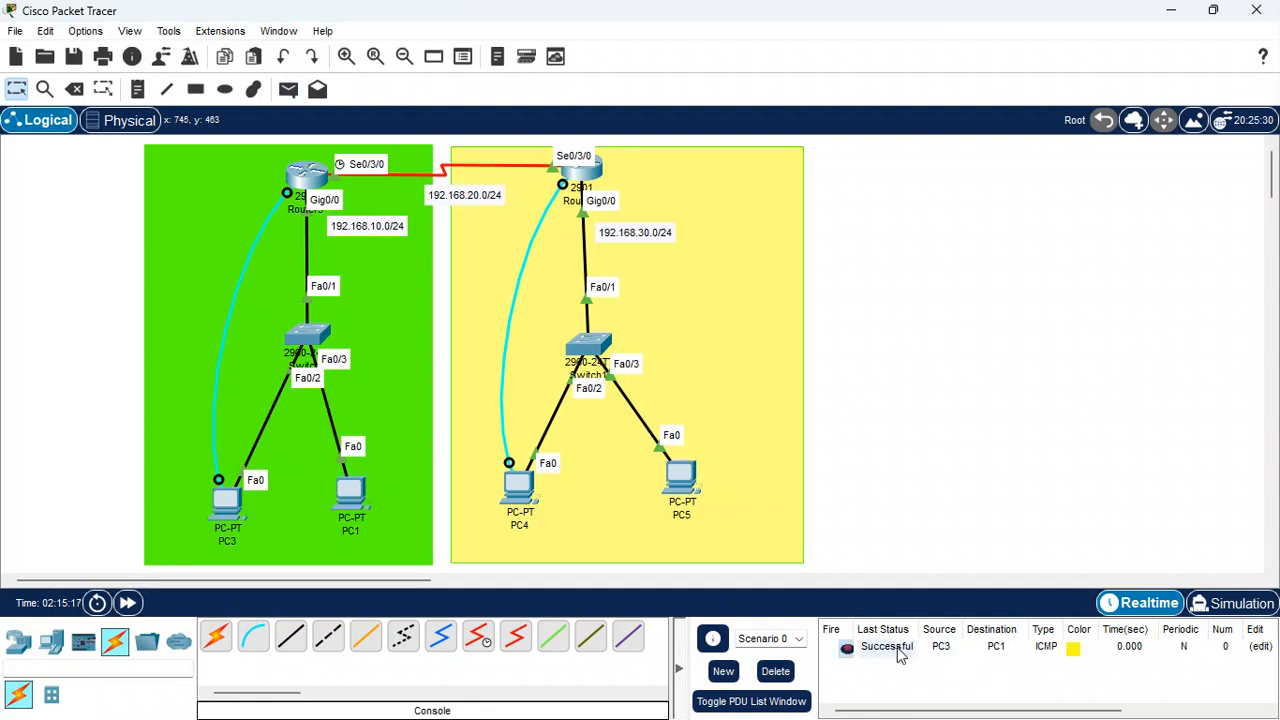
Send a simple PDU from PC3 to the 192.168.10.0/24 router, then clear the PDU list
left_click(288, 90)
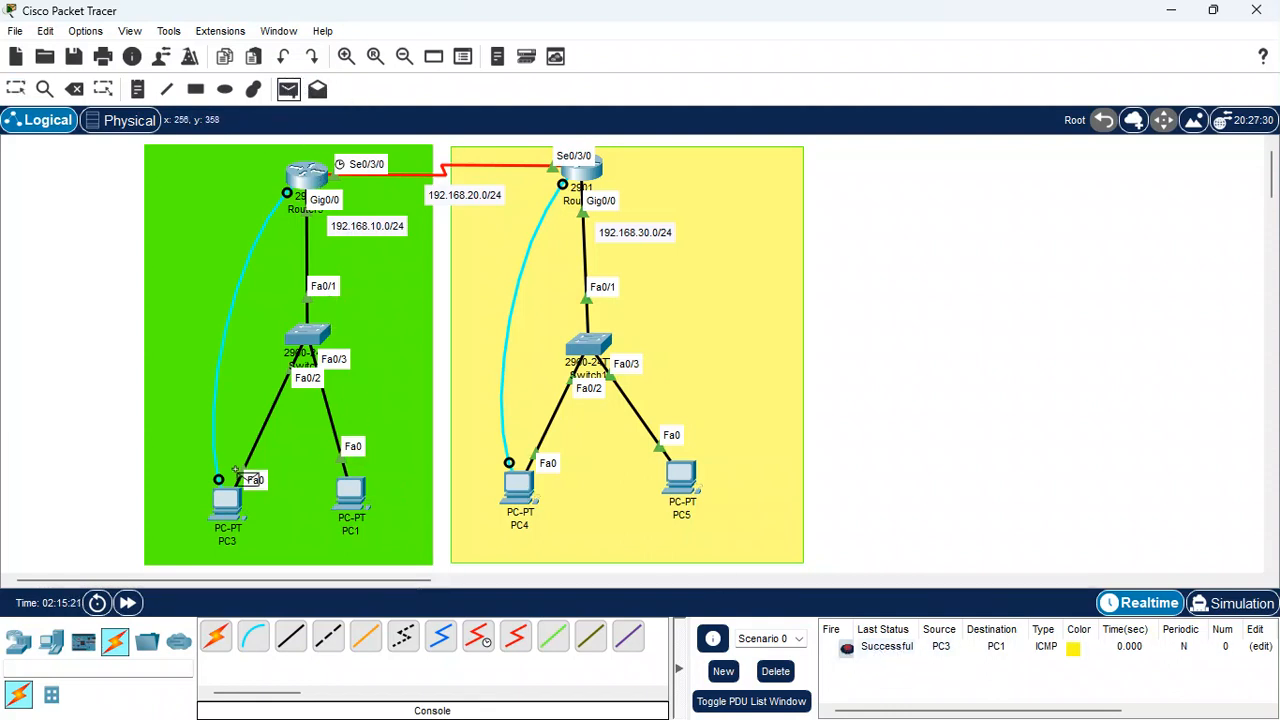
left_click(220, 498)
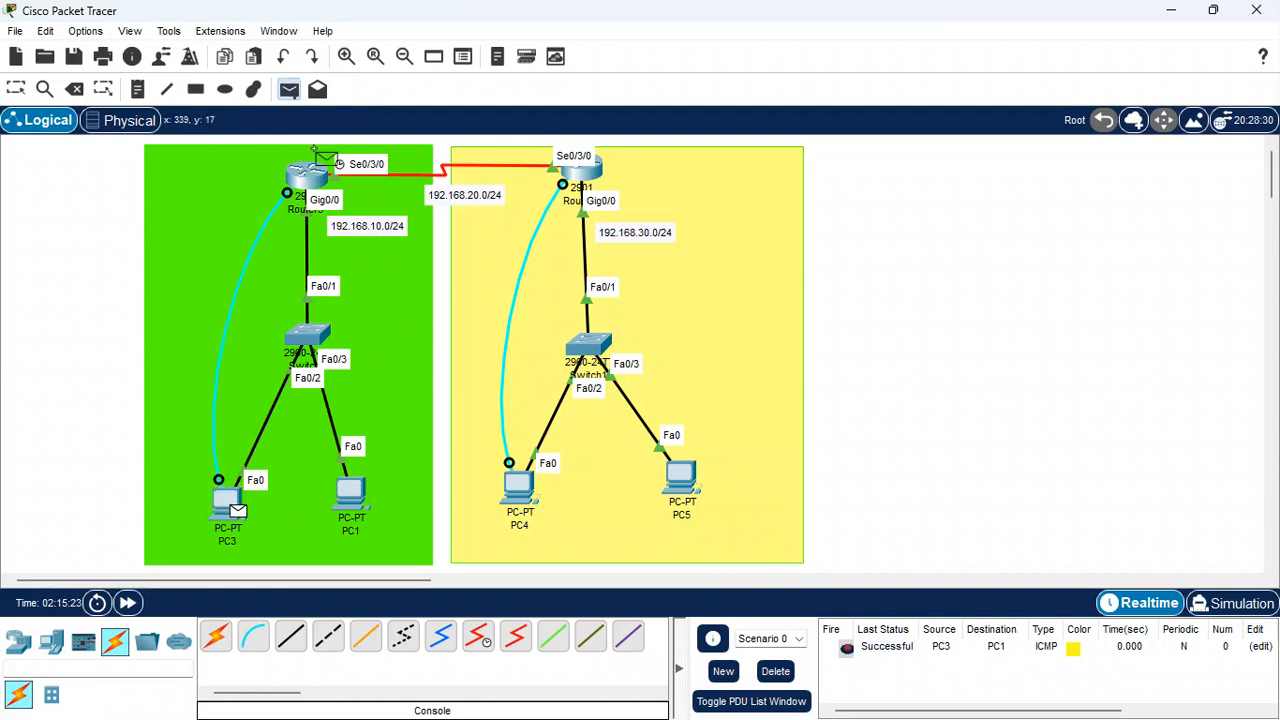
left_click(298, 176)
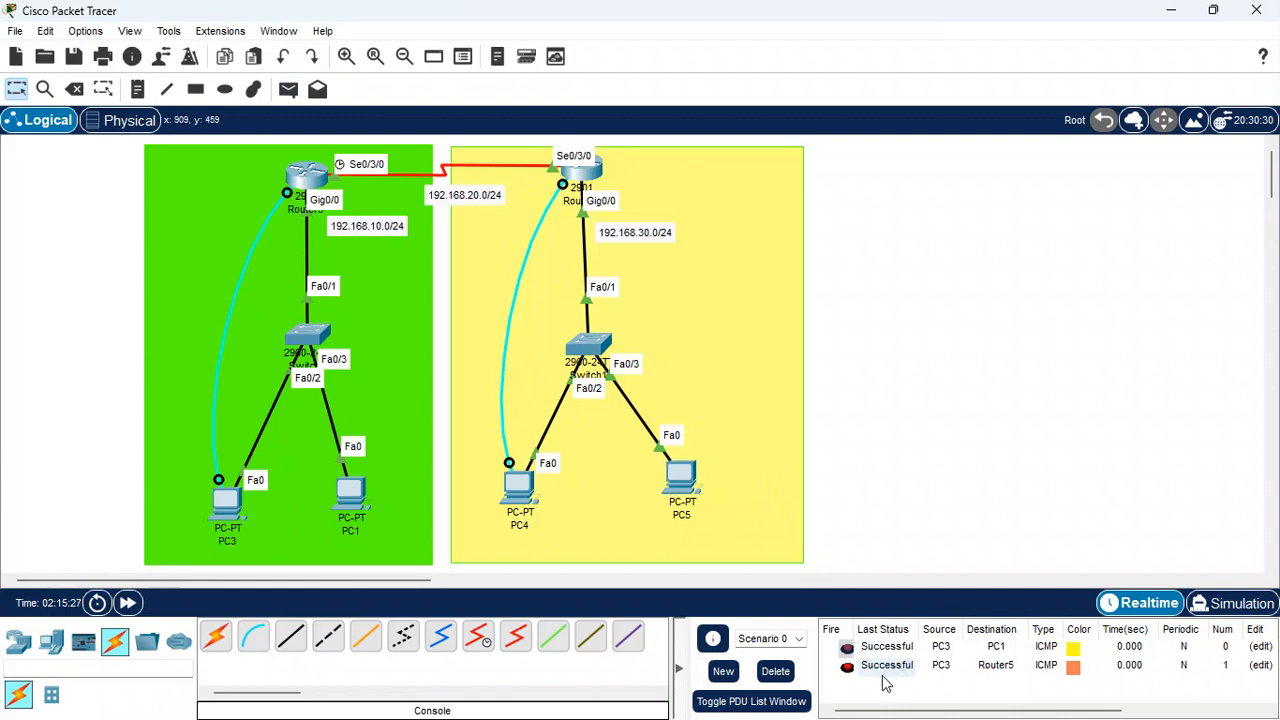
left_click(775, 671)
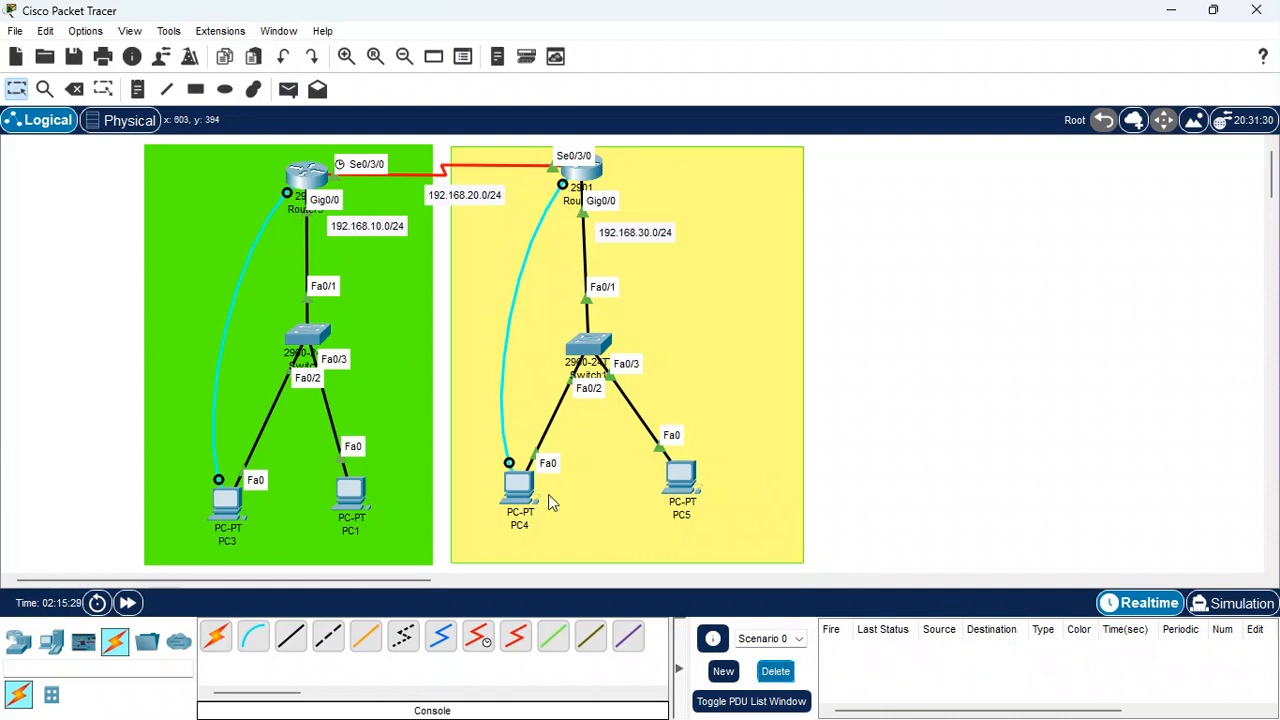
Send a simple PDU from the 192.168.10.0/24 router to the 192.168.30.0/24 router across the serial link
left_click(288, 92)
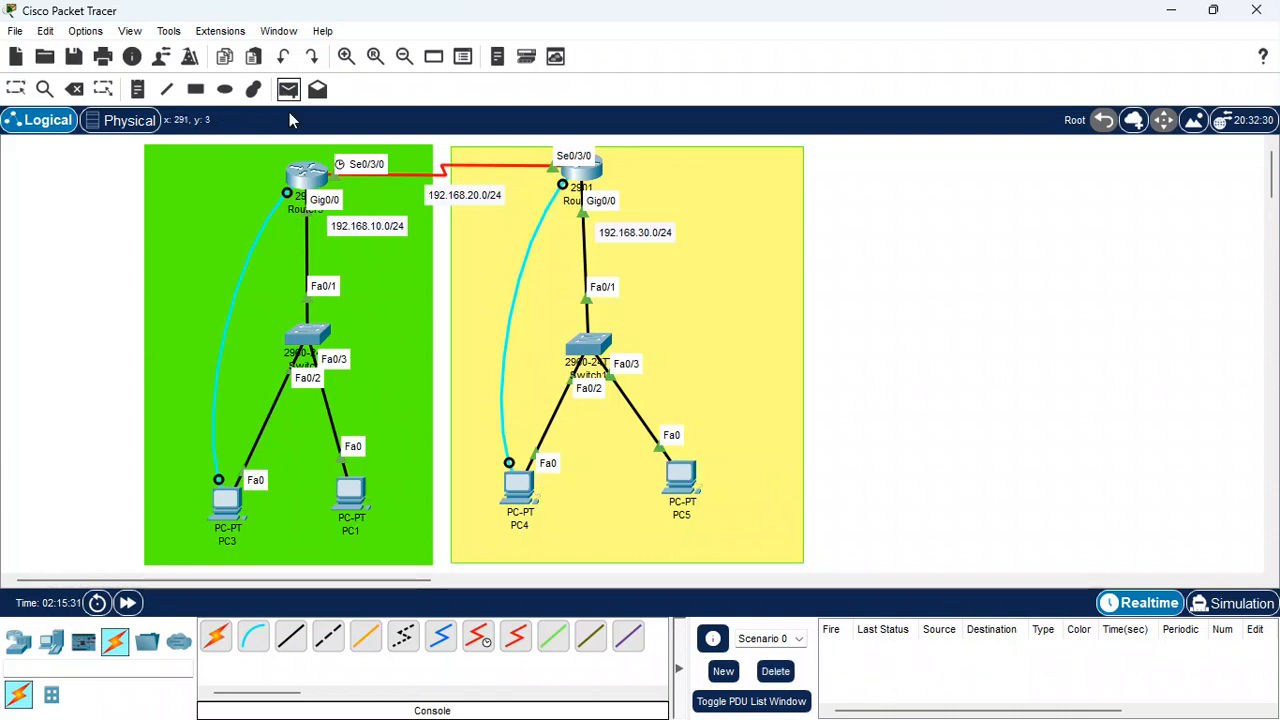
left_click(312, 176)
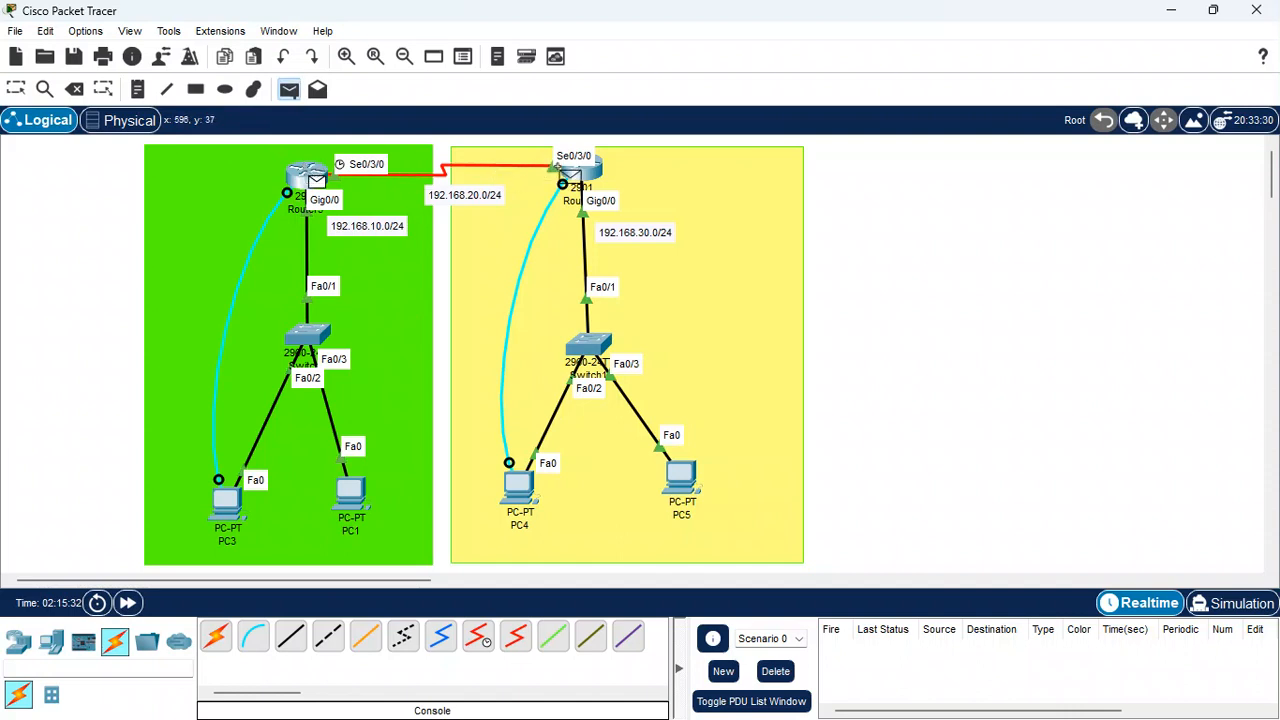
left_click(570, 178)
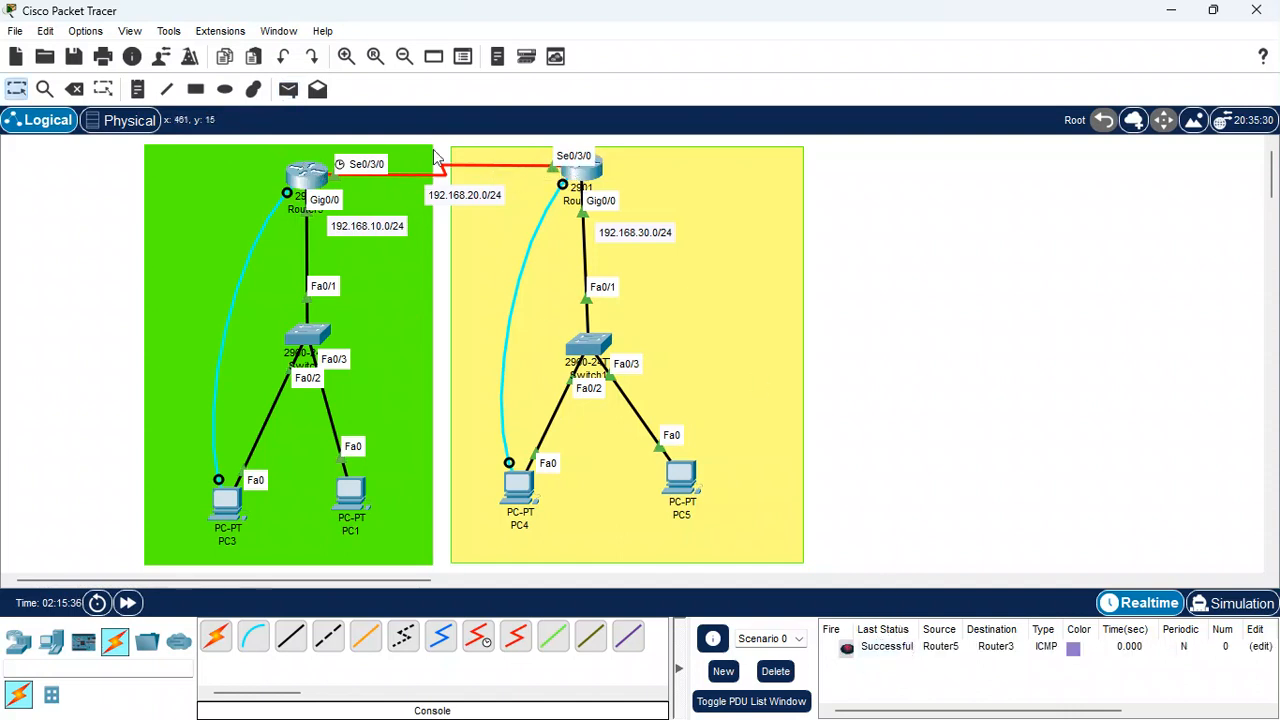
Send a simple PDU from PC4 to PC5 and clear the PDU list
left_click(288, 90)
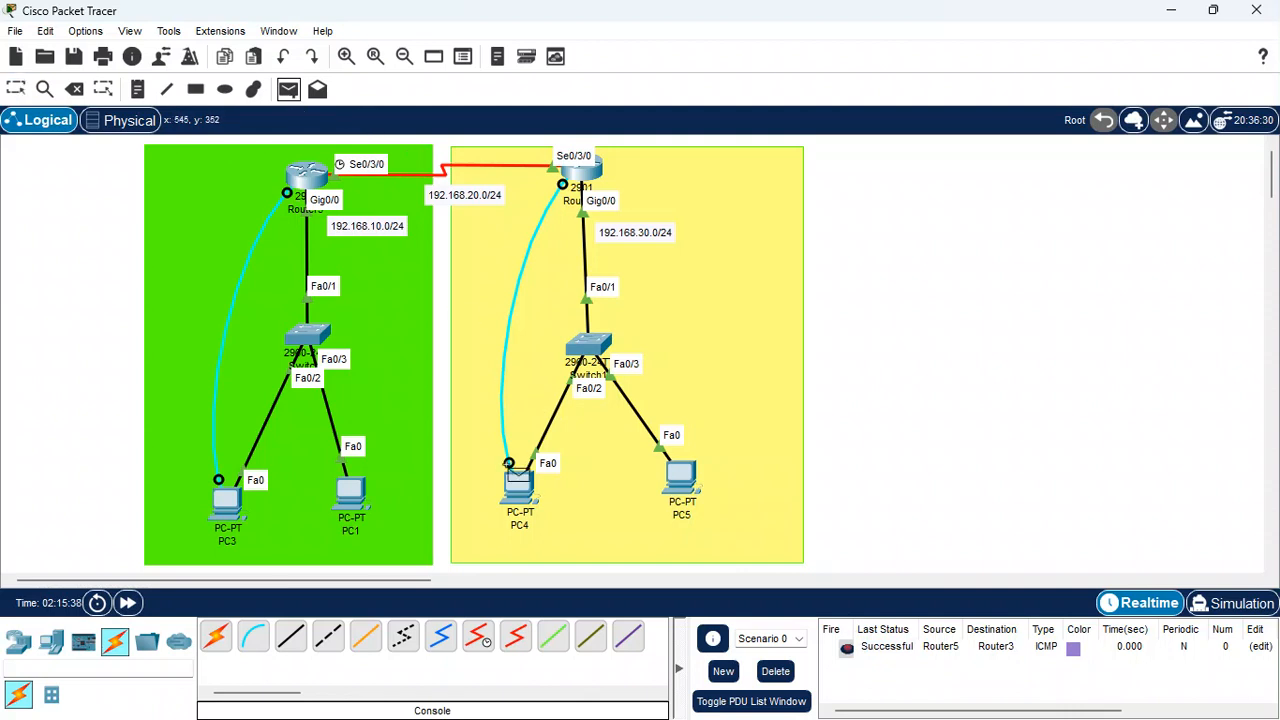
left_click(510, 480)
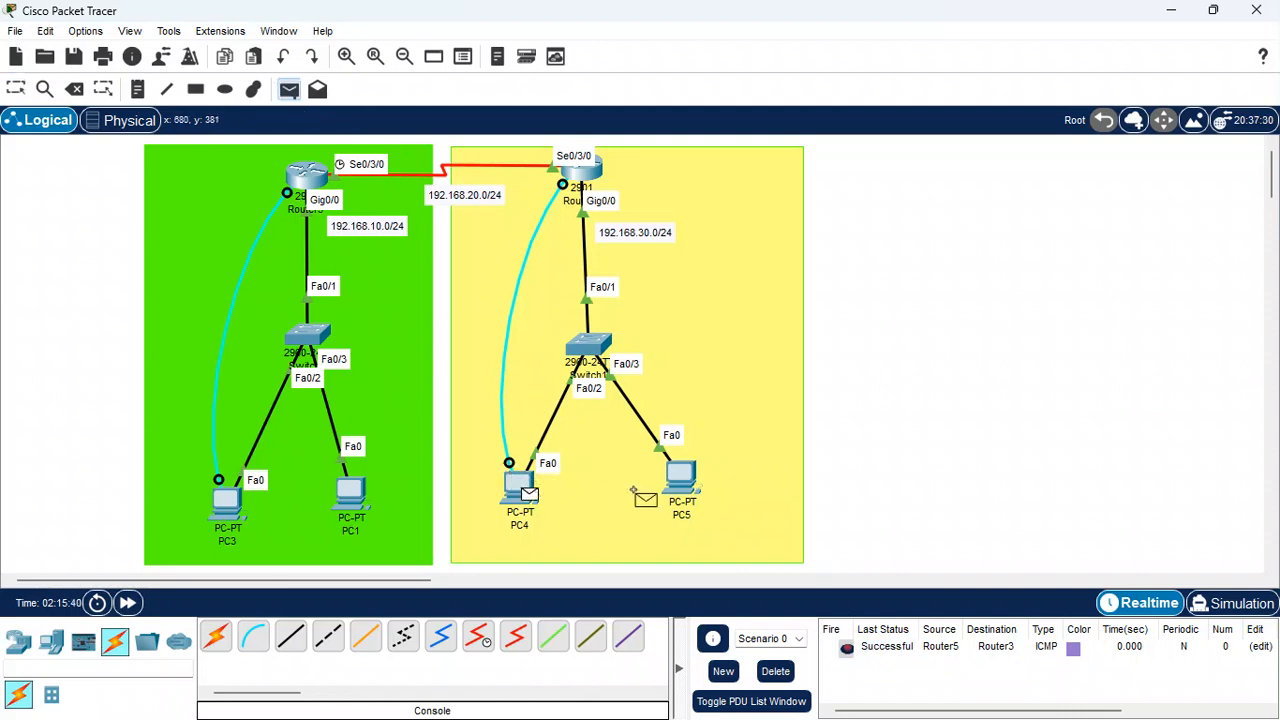
left_click(776, 684)
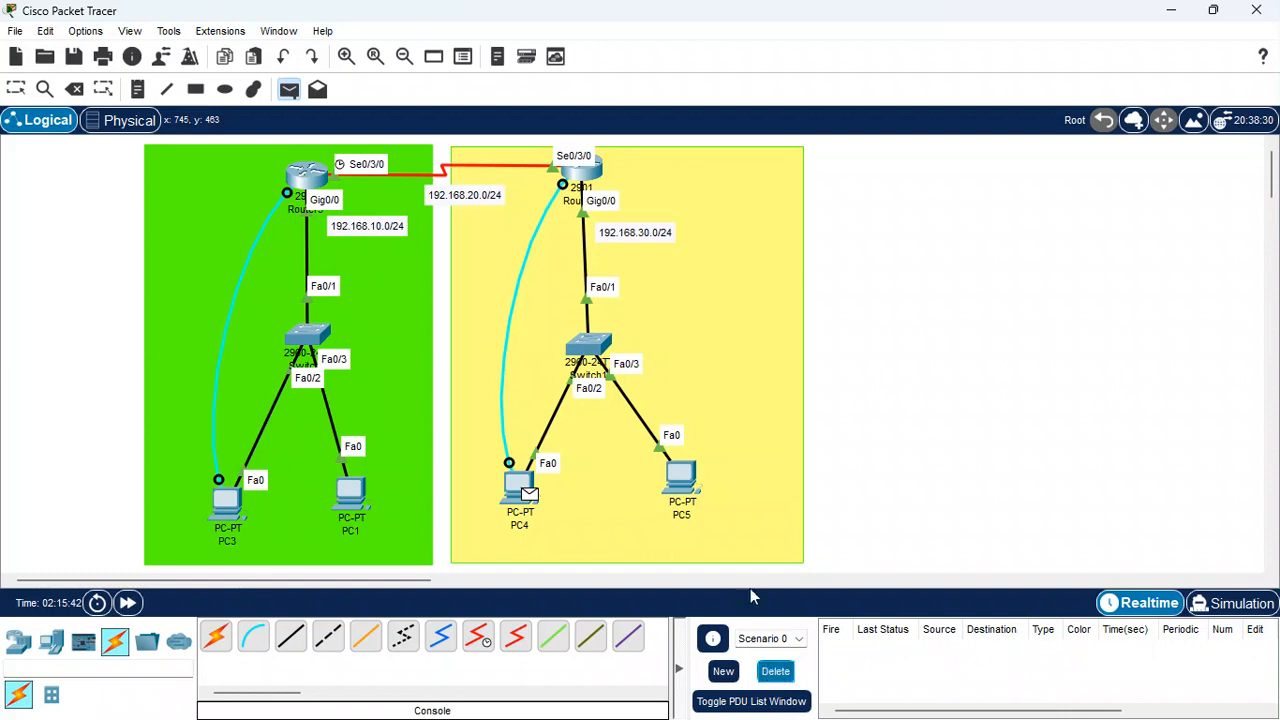
left_click(672, 470)
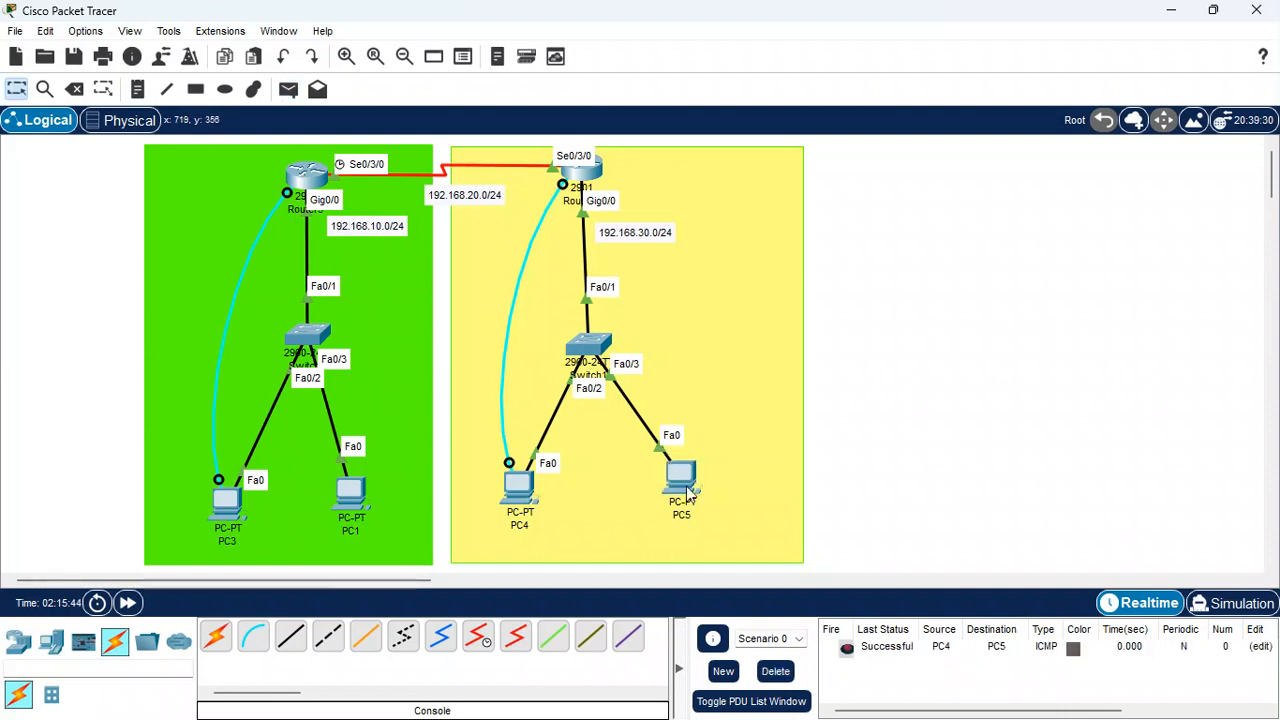
left_click(776, 676)
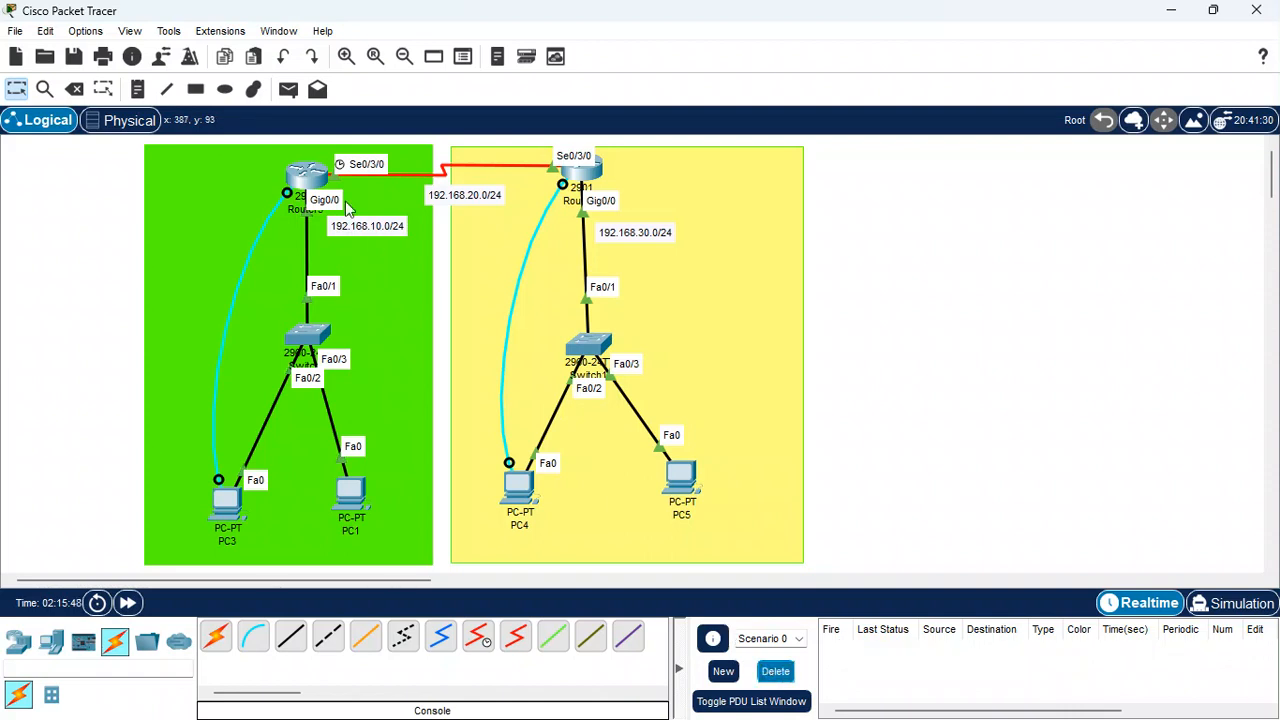
Send a simple PDU from PC4 to the 192.168.30.0/24 router and clear the PDU list
left_click(288, 89)
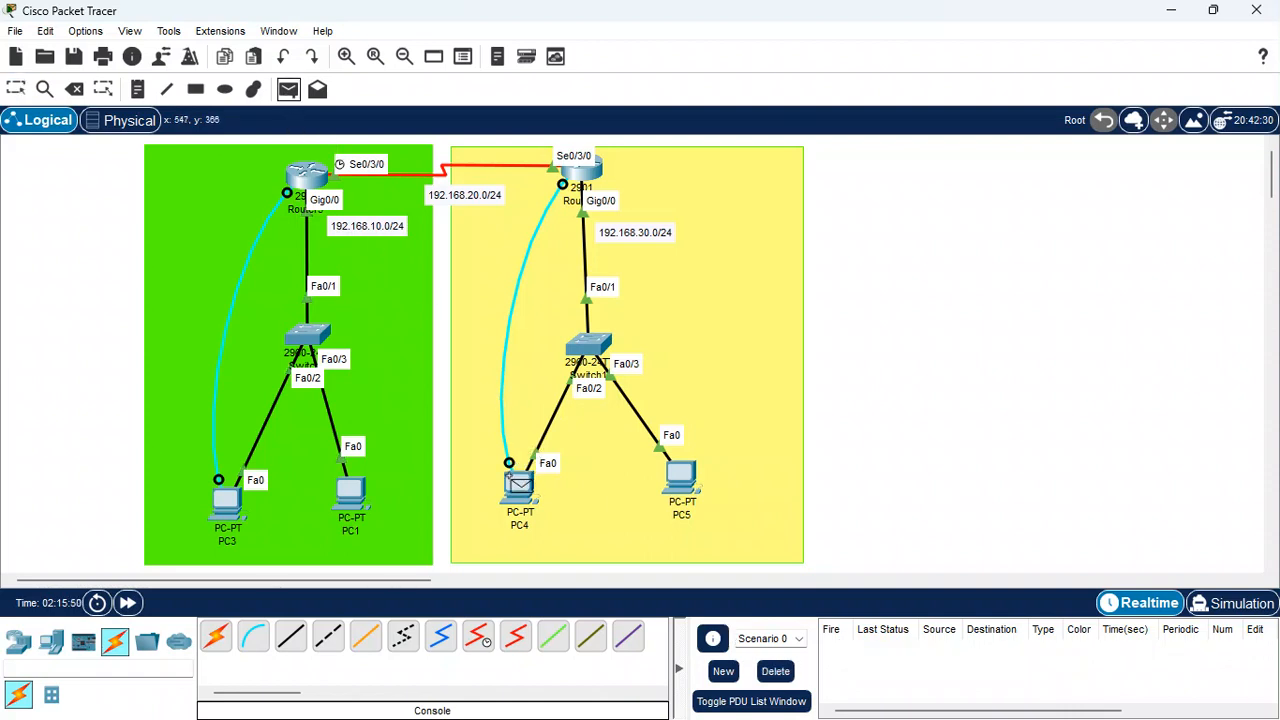
left_click(520, 482)
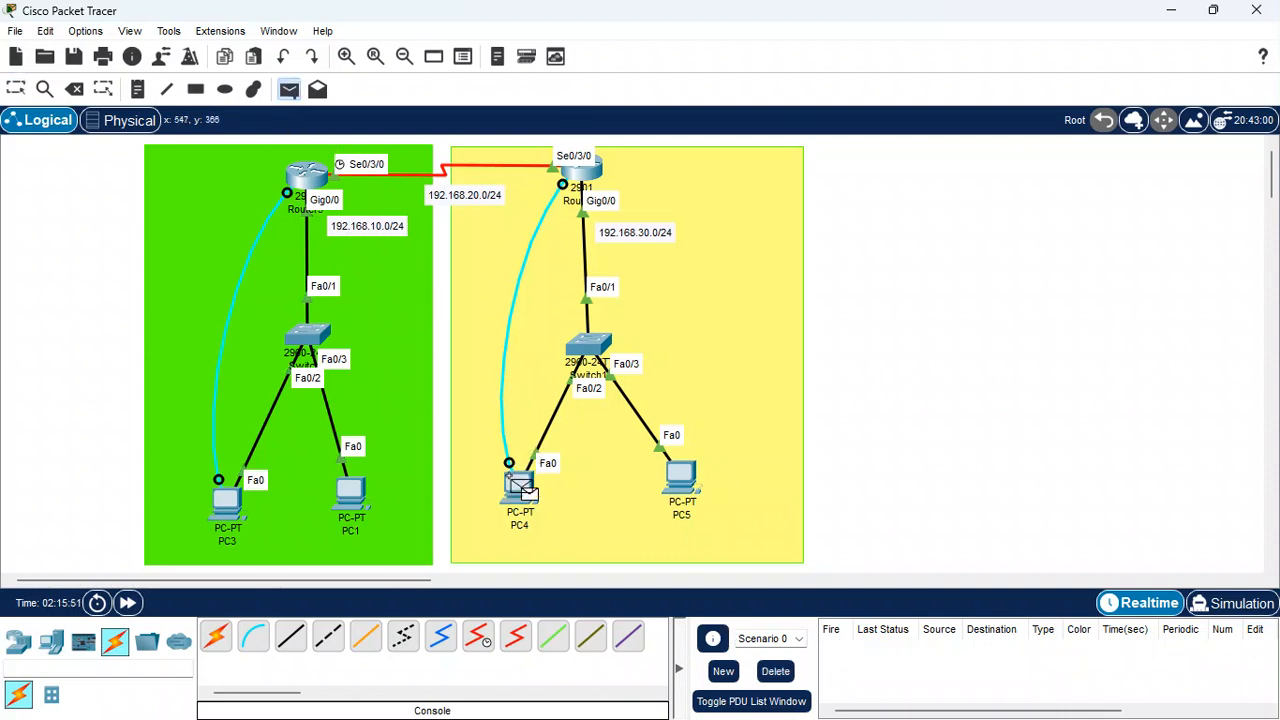
left_click(576, 168)
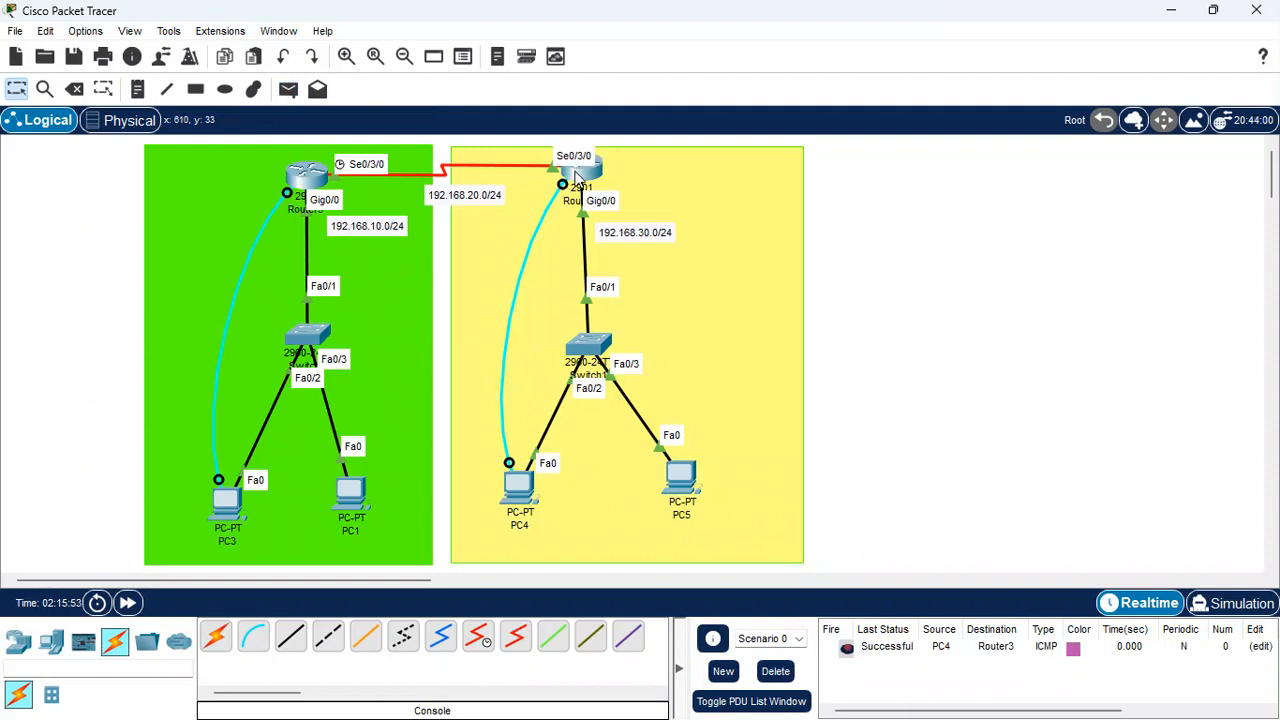
left_click(776, 671)
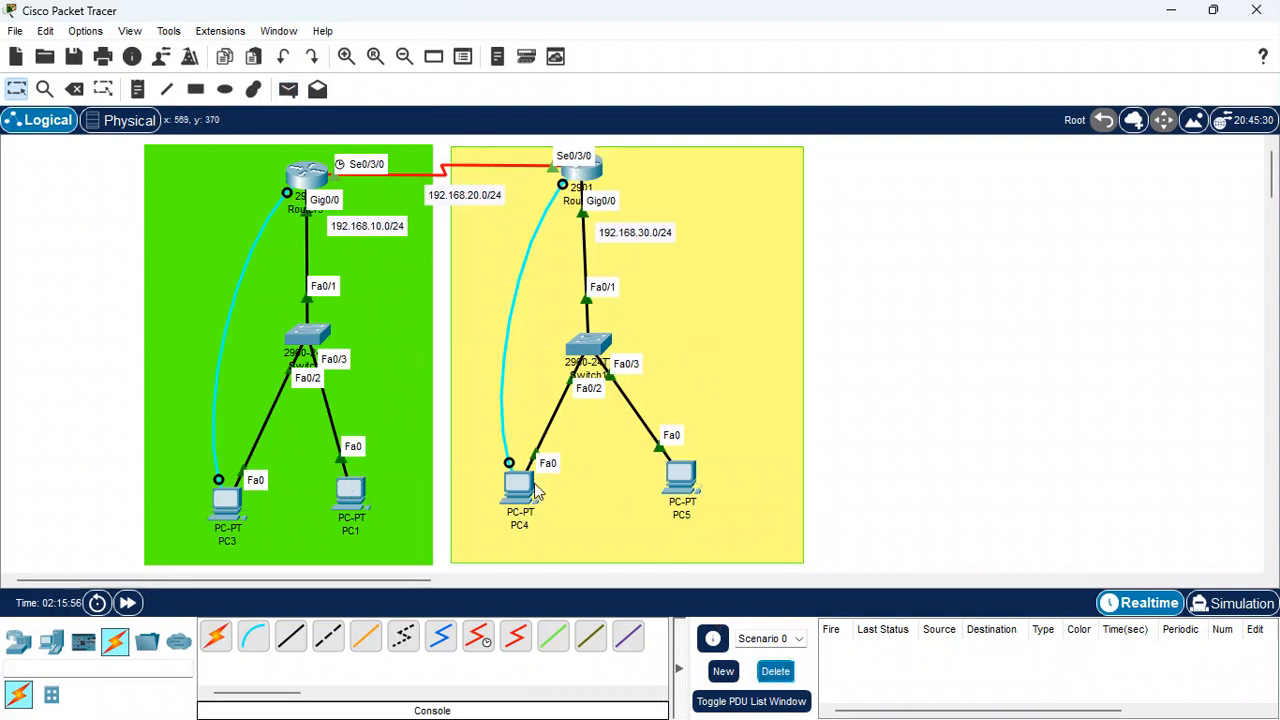
Send a simple PDU from PC1 to PC4 to test connectivity between the two networks
left_click(288, 89)
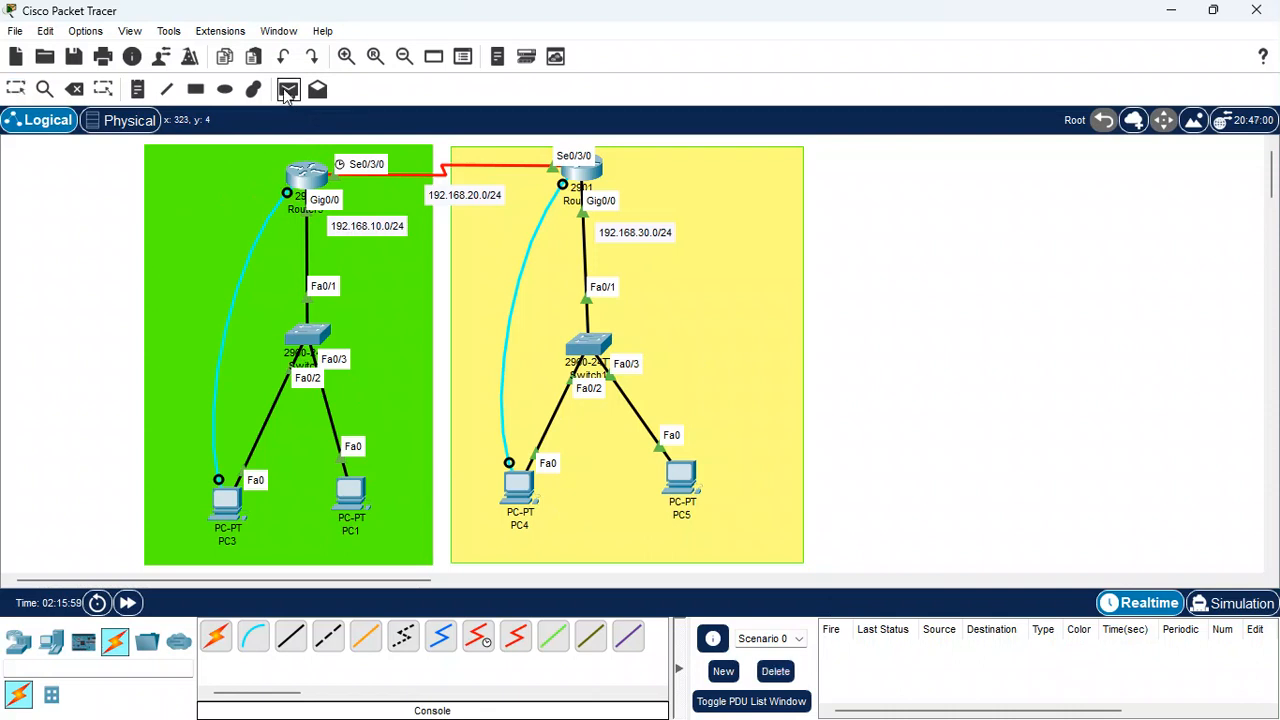
left_click(345, 485)
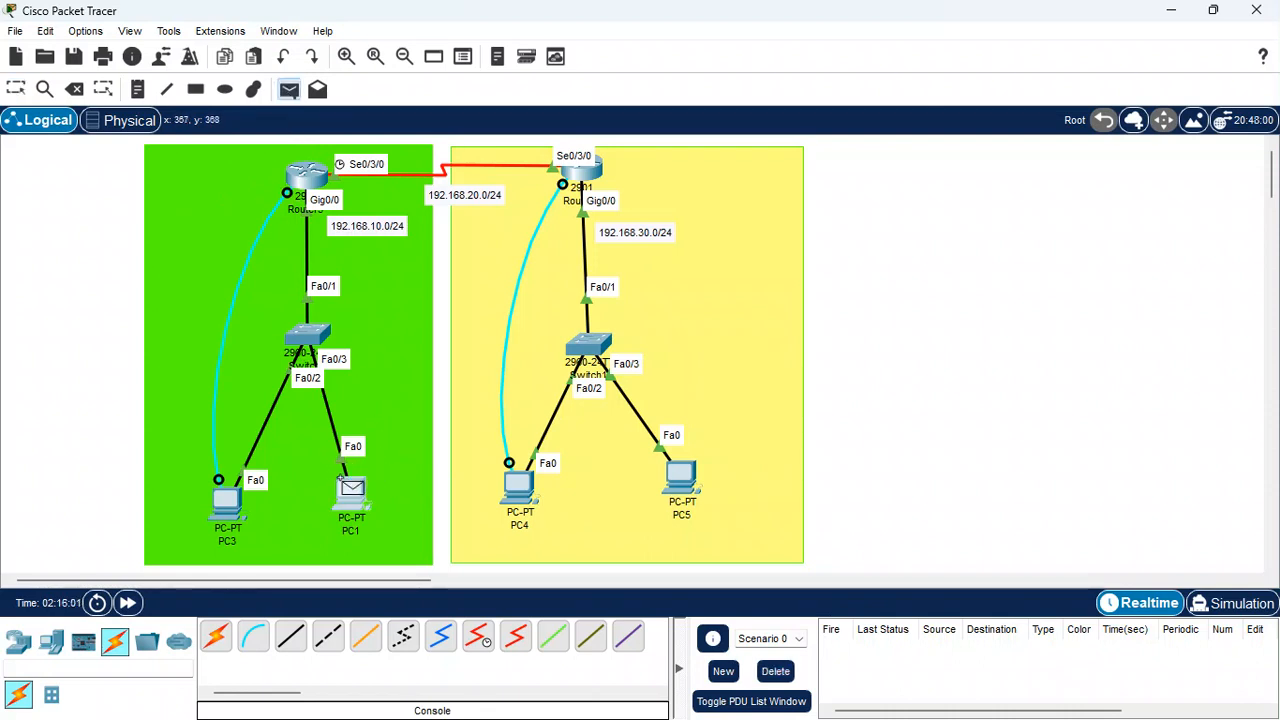
left_click(518, 485)
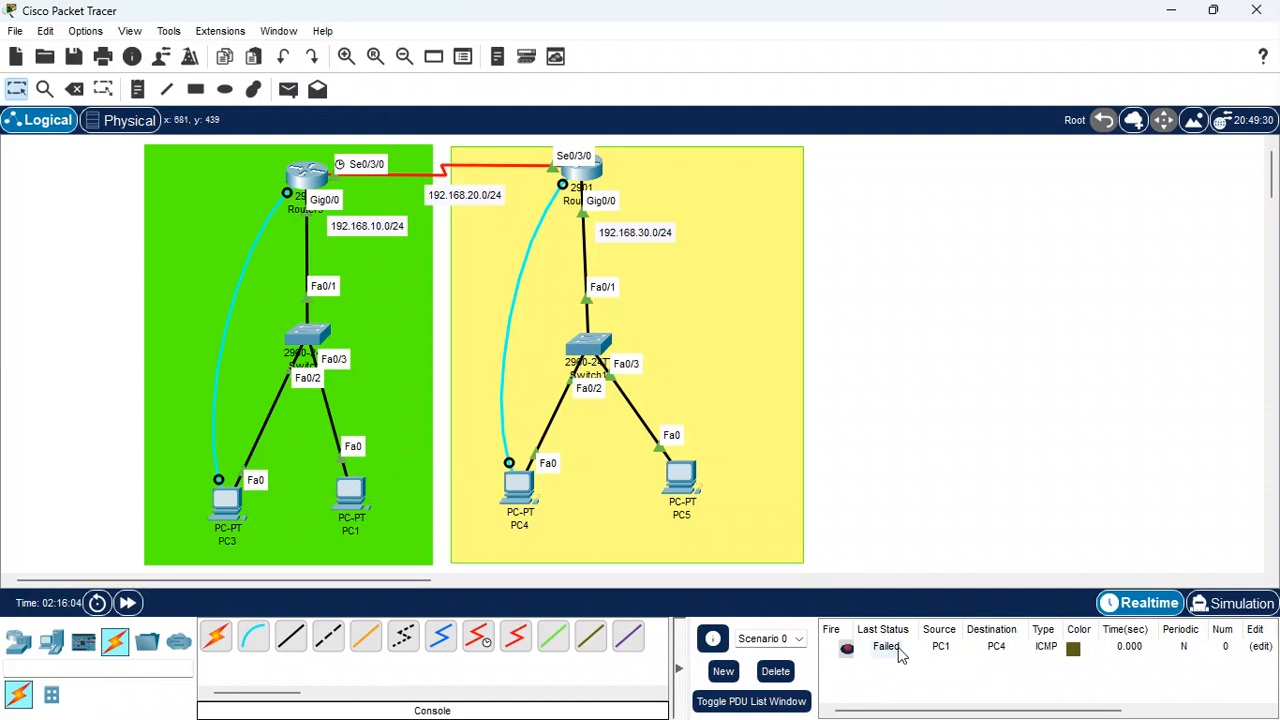
Send a simple PDU from PC1 to PC5, then clear the PDU list
left_click(288, 89)
left_click(352, 490)
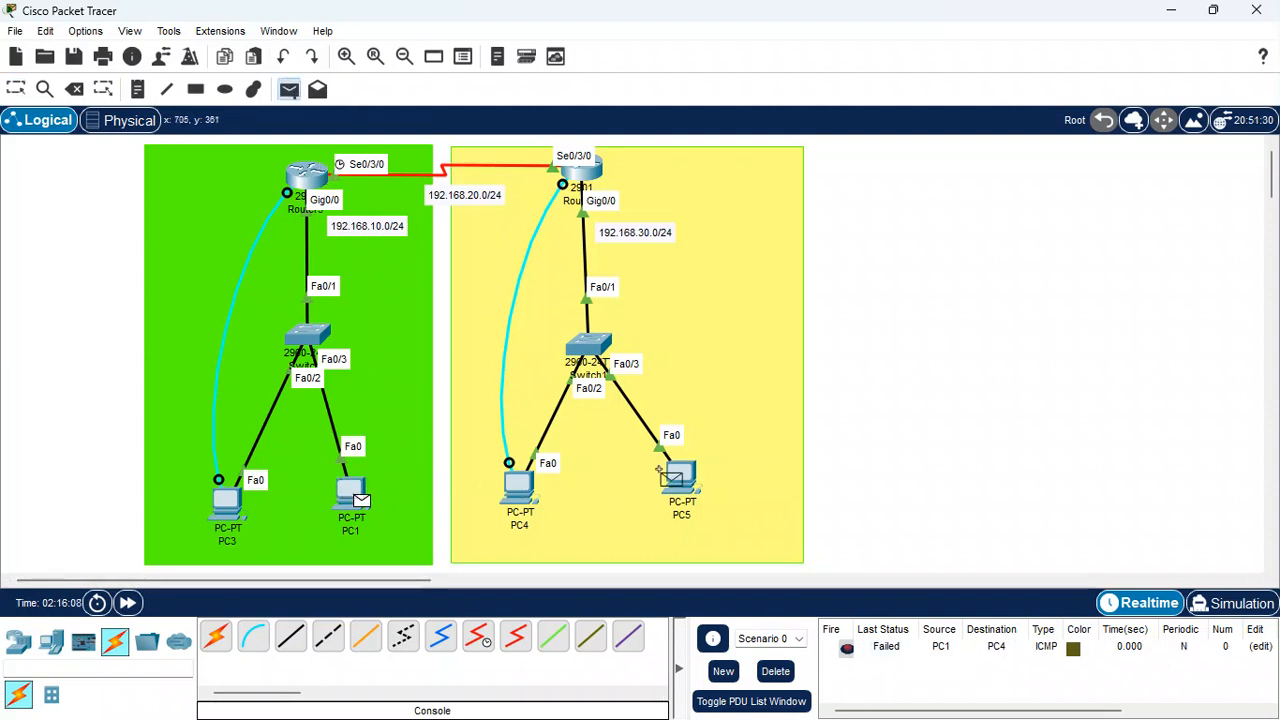
left_click(678, 476)
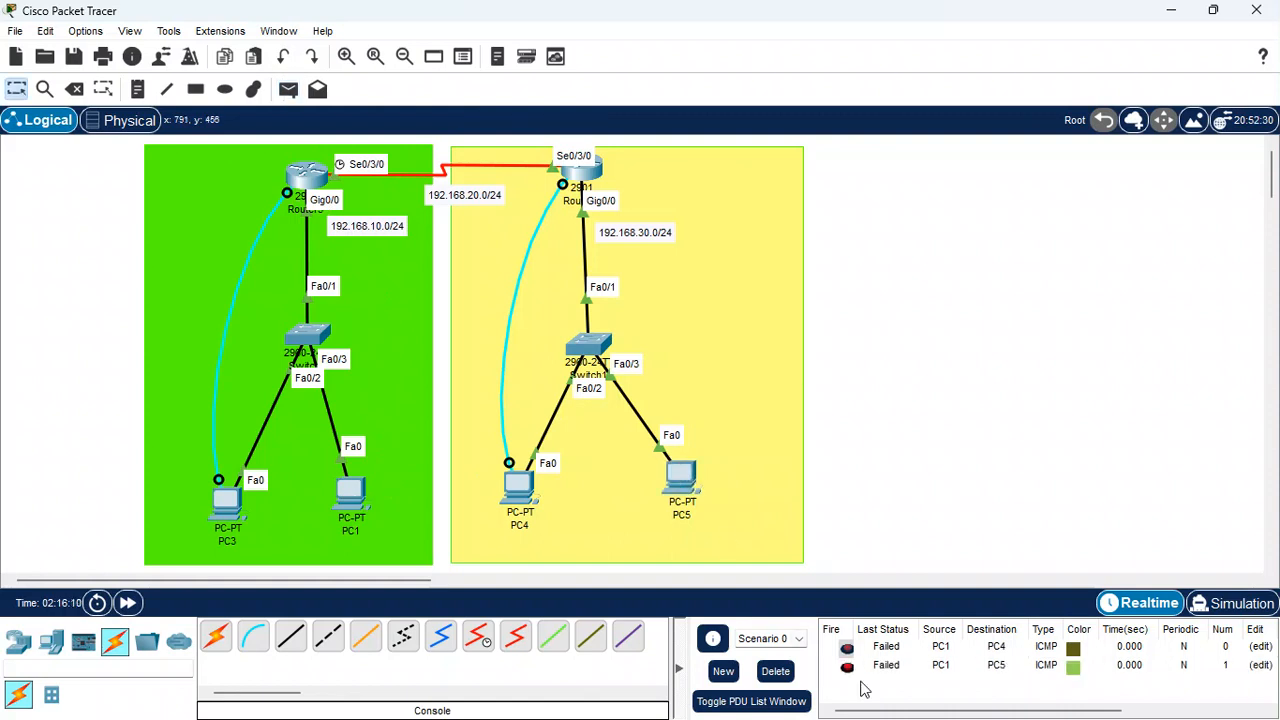
left_click(777, 671)
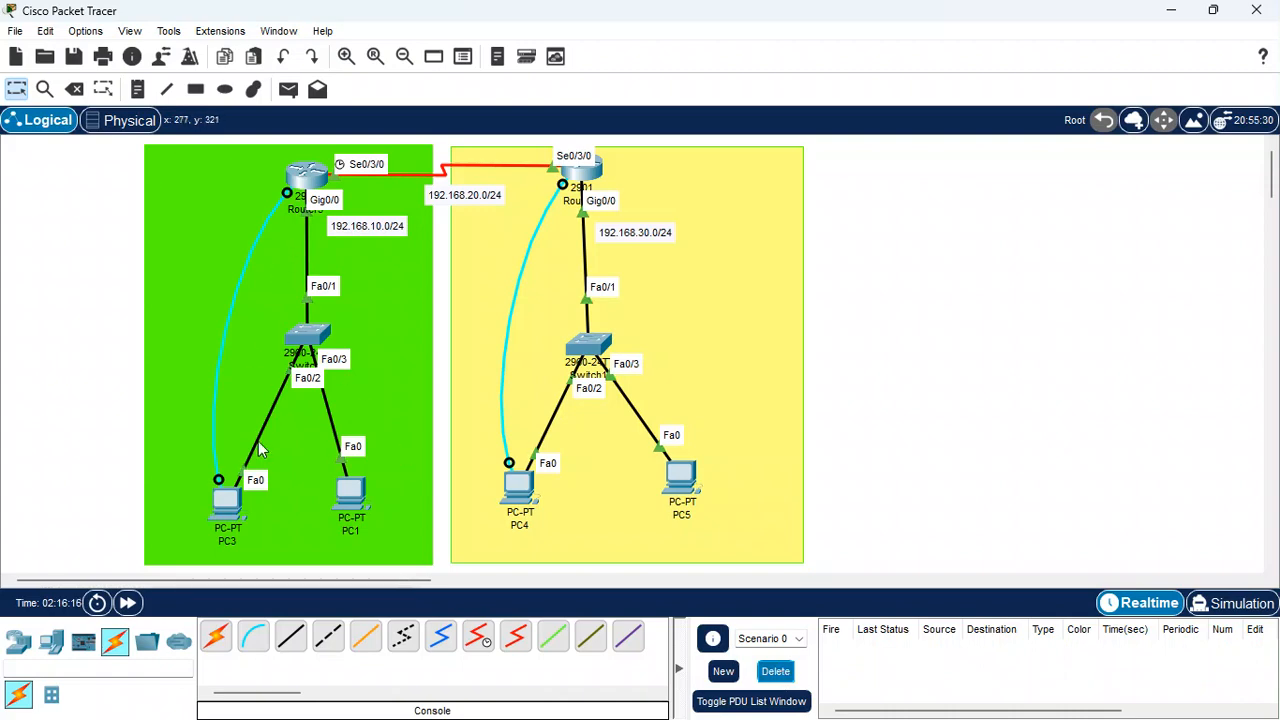
Open PC3's terminal console to router R1 and display R1's routing table
left_click(226, 501)
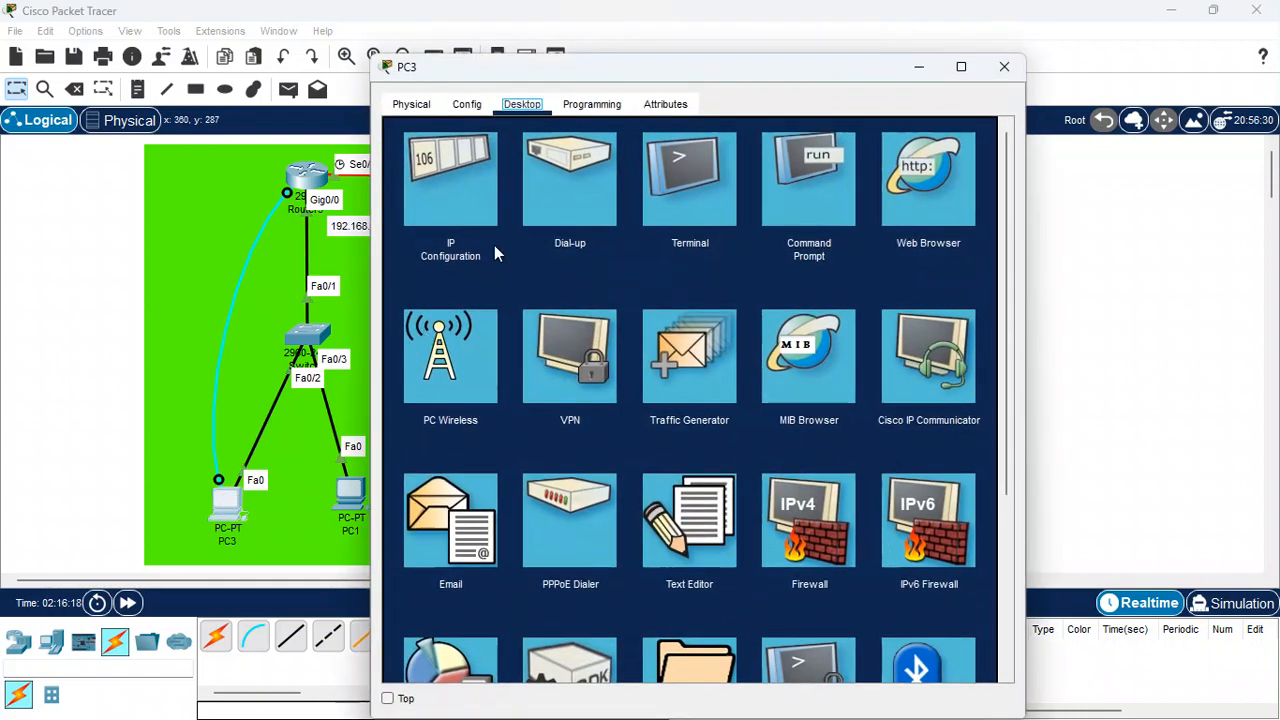
left_click(683, 183)
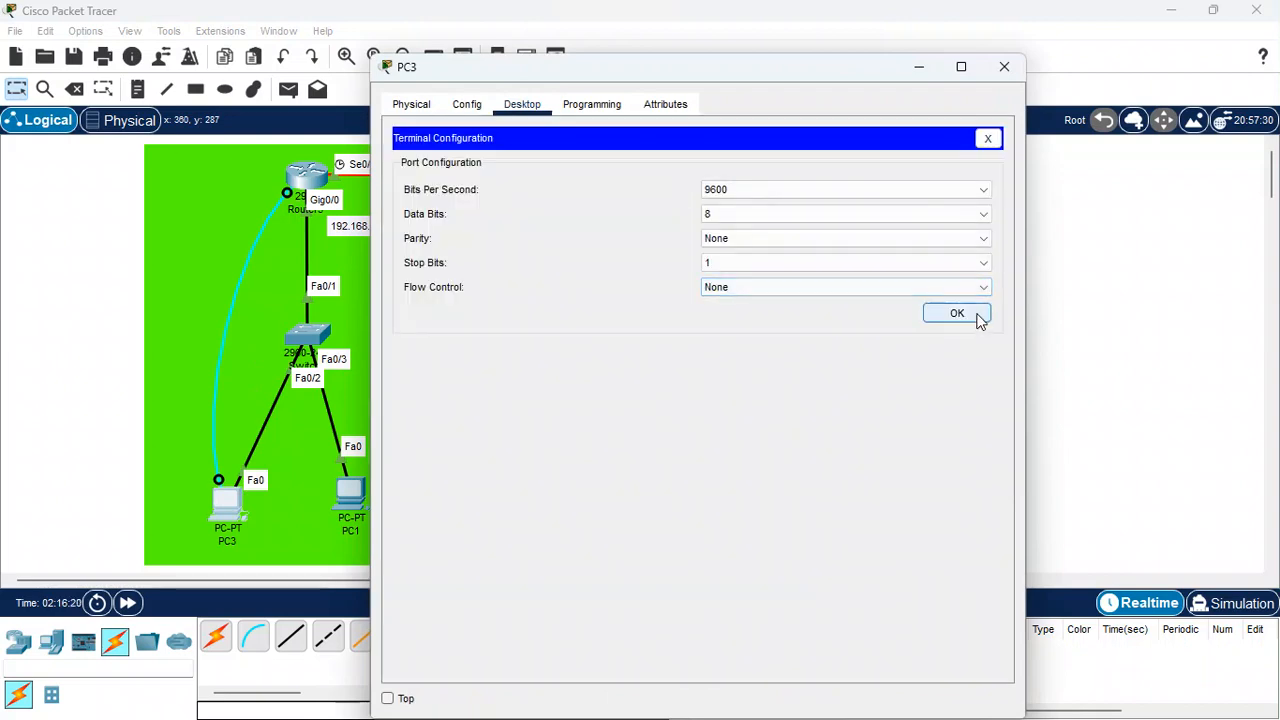
left_click(976, 317)
key("Return")
key("Return")
key("Return")
key("Return")
key("Return")
key("Return")
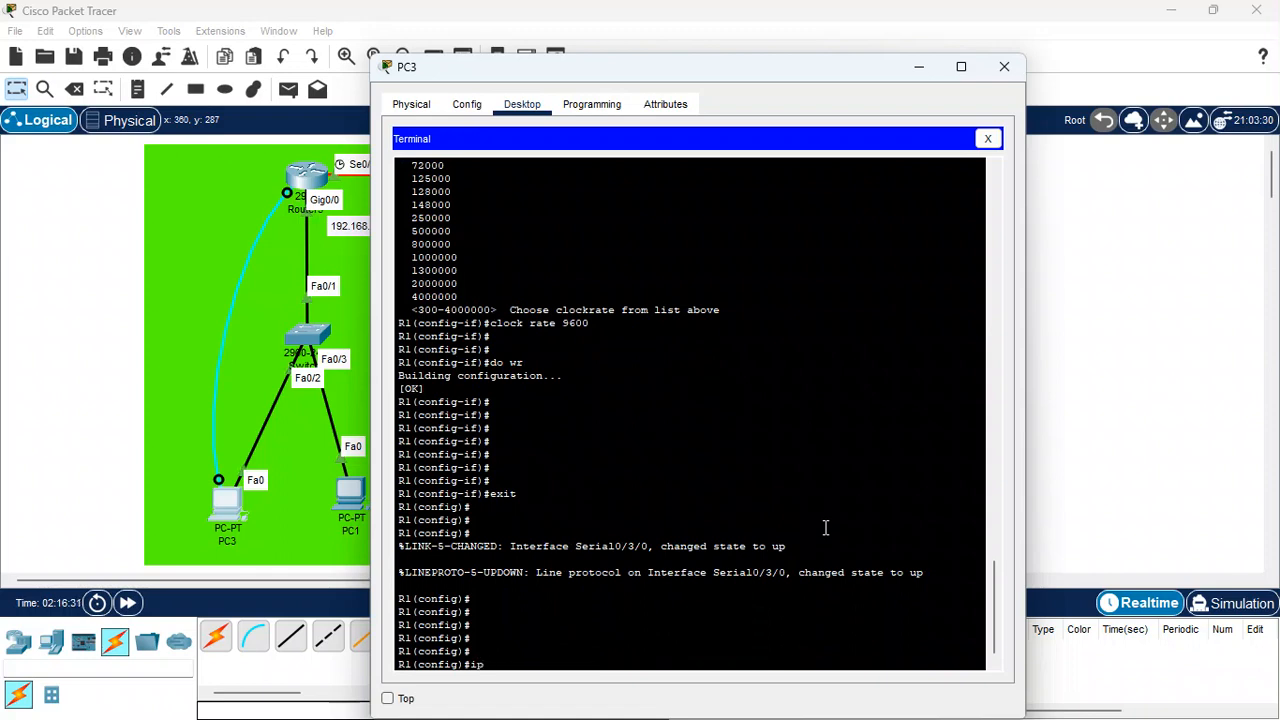
key("BackSpace")
key("BackSpace")
type("do sh ip ro")
key("Return")
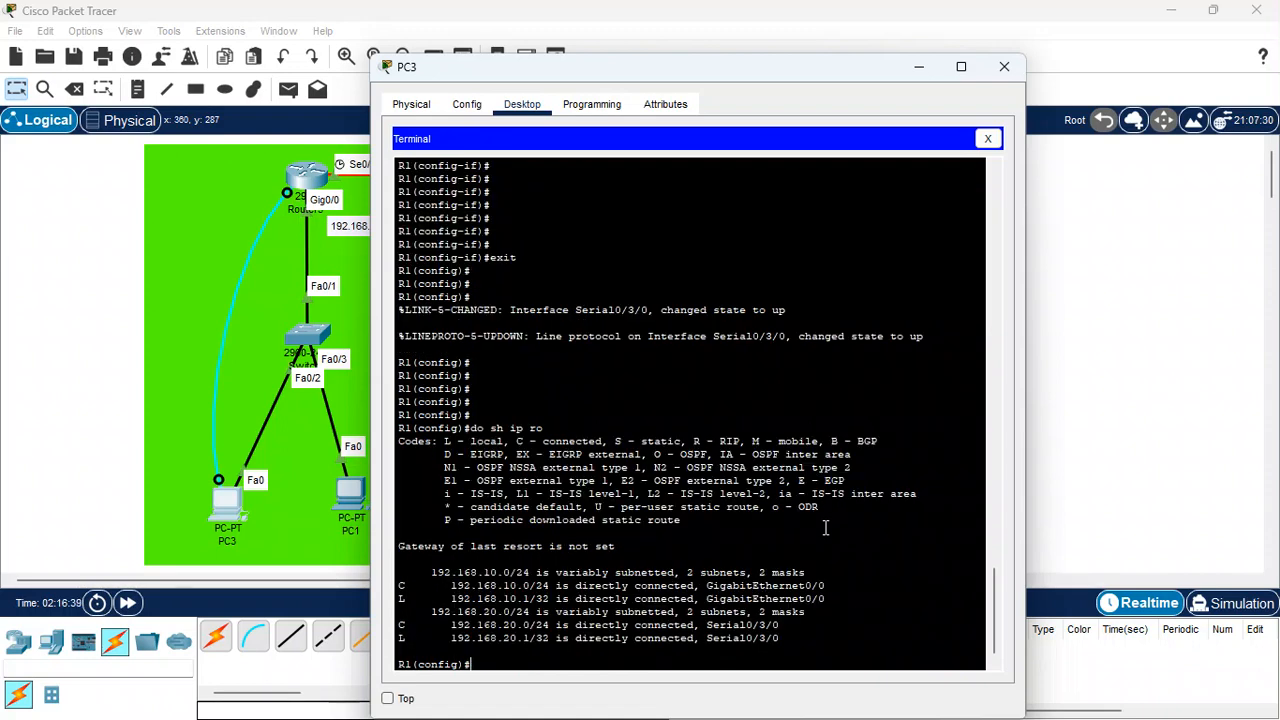
key("Return")
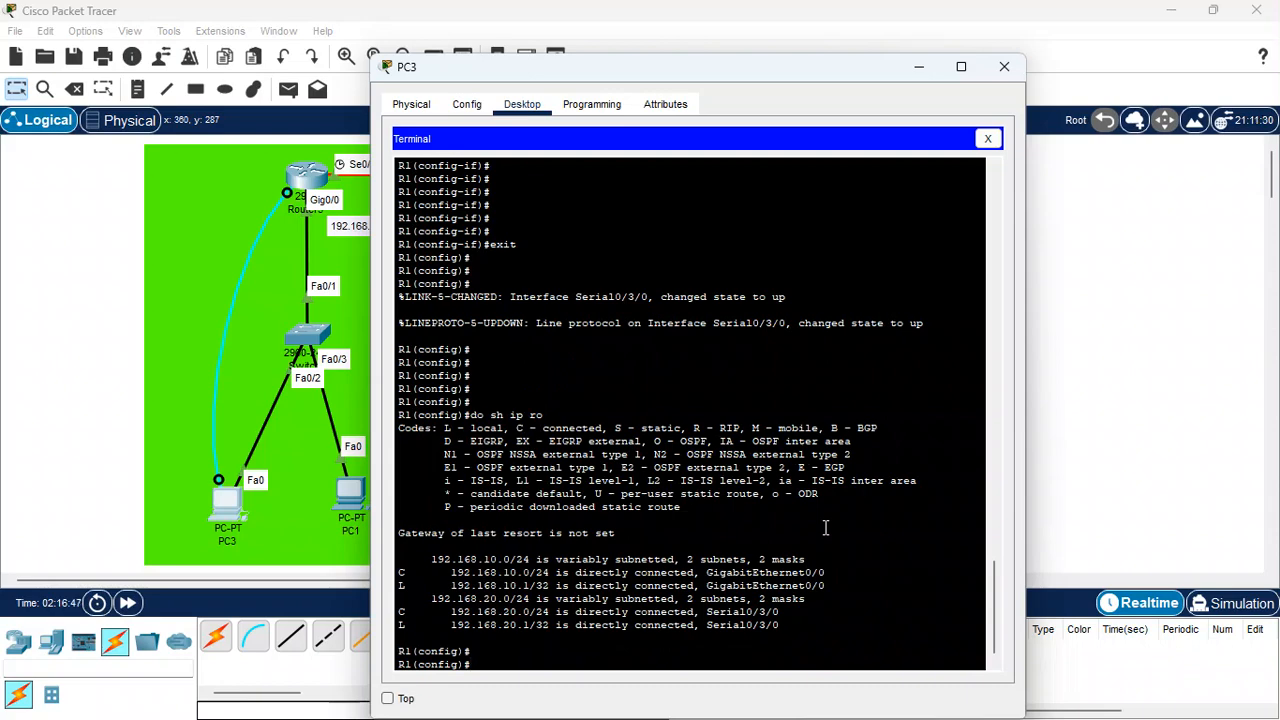
On R1, add a default static route 0.0.0.0 0.0.0.0 via next hop 192.168.20.2
left_click_drag(782, 70, 980, 86)
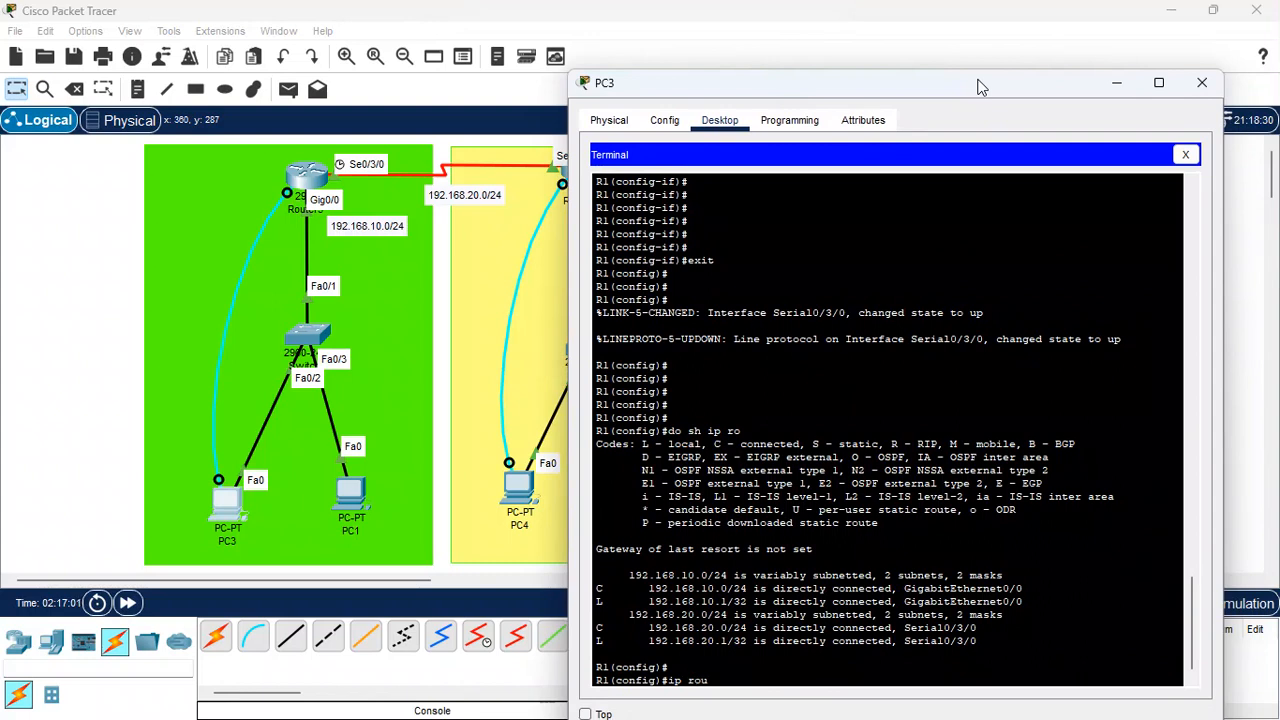
key("BackSpace")
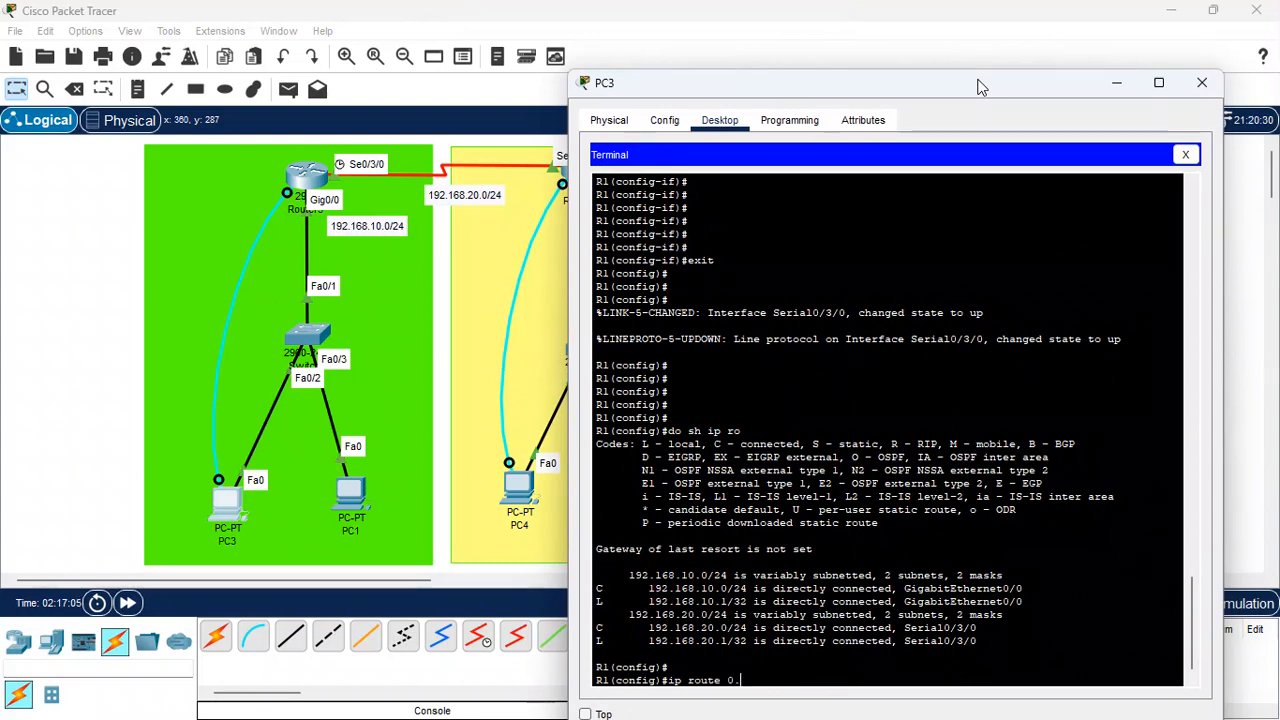
type("0.0.0 0")
type(".0 0.0.0.0")
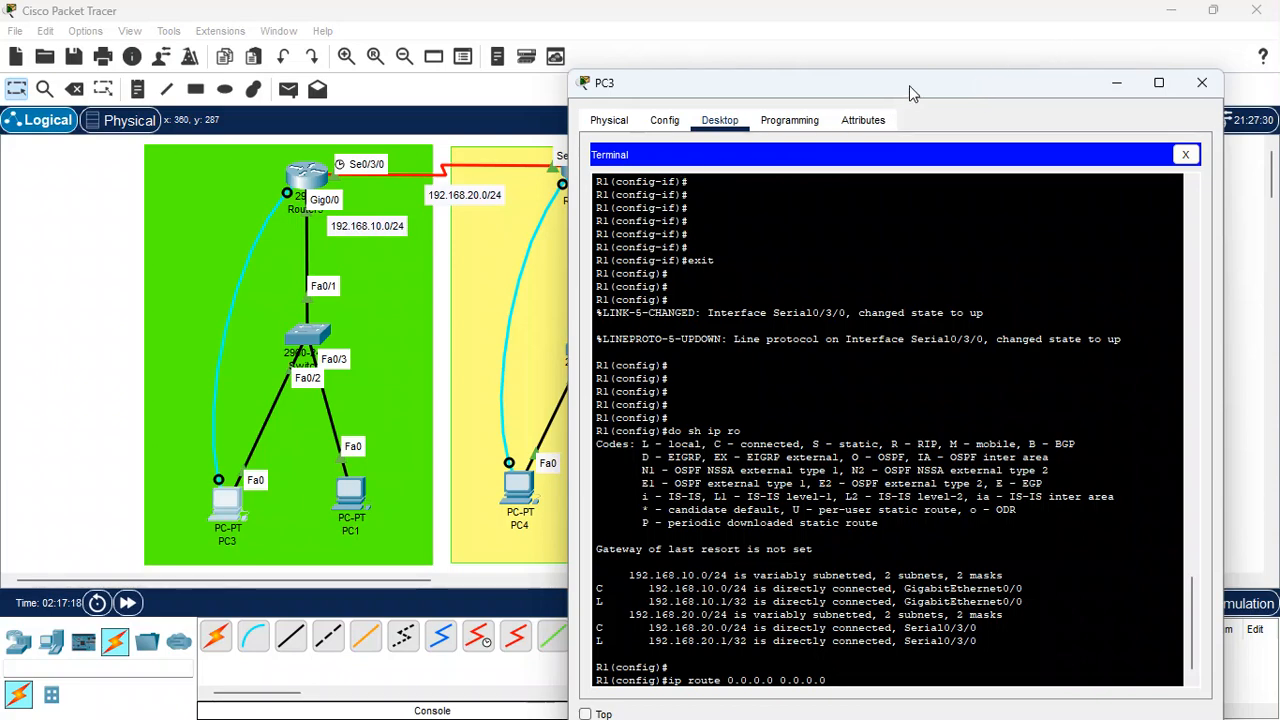
left_click_drag(910, 85, 1034, 57)
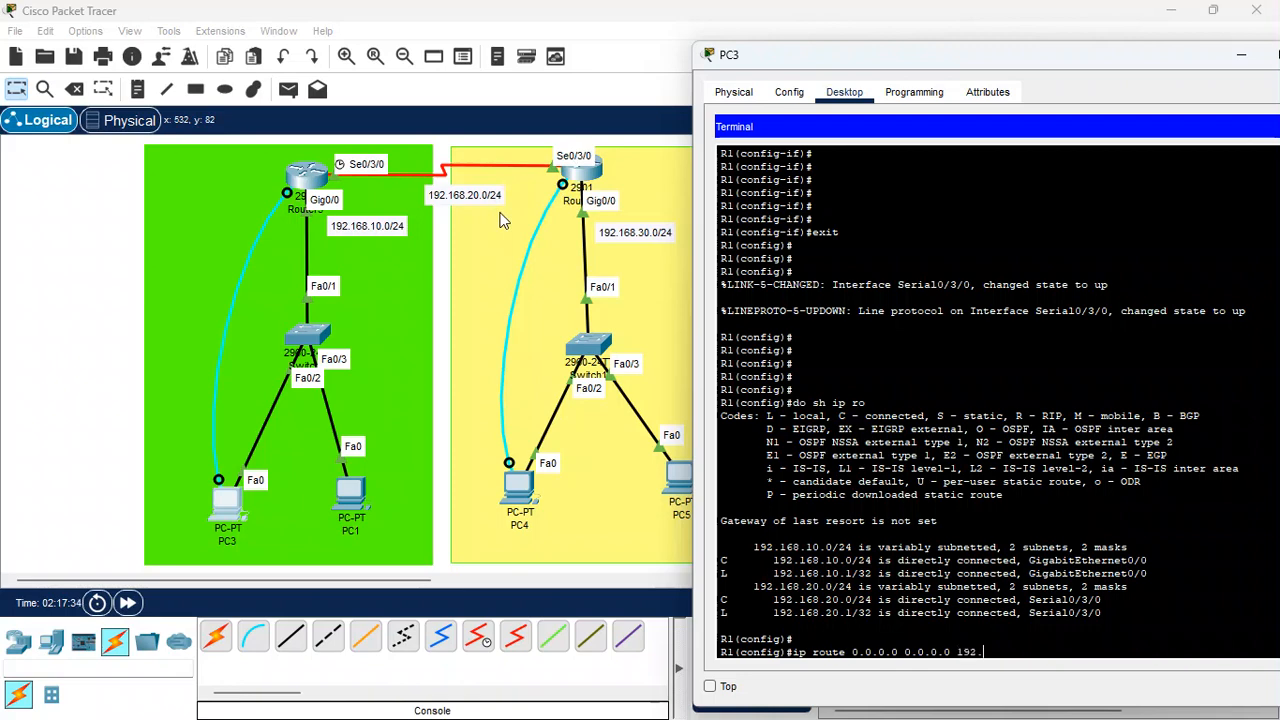
type("168.20.2")
key("Return")
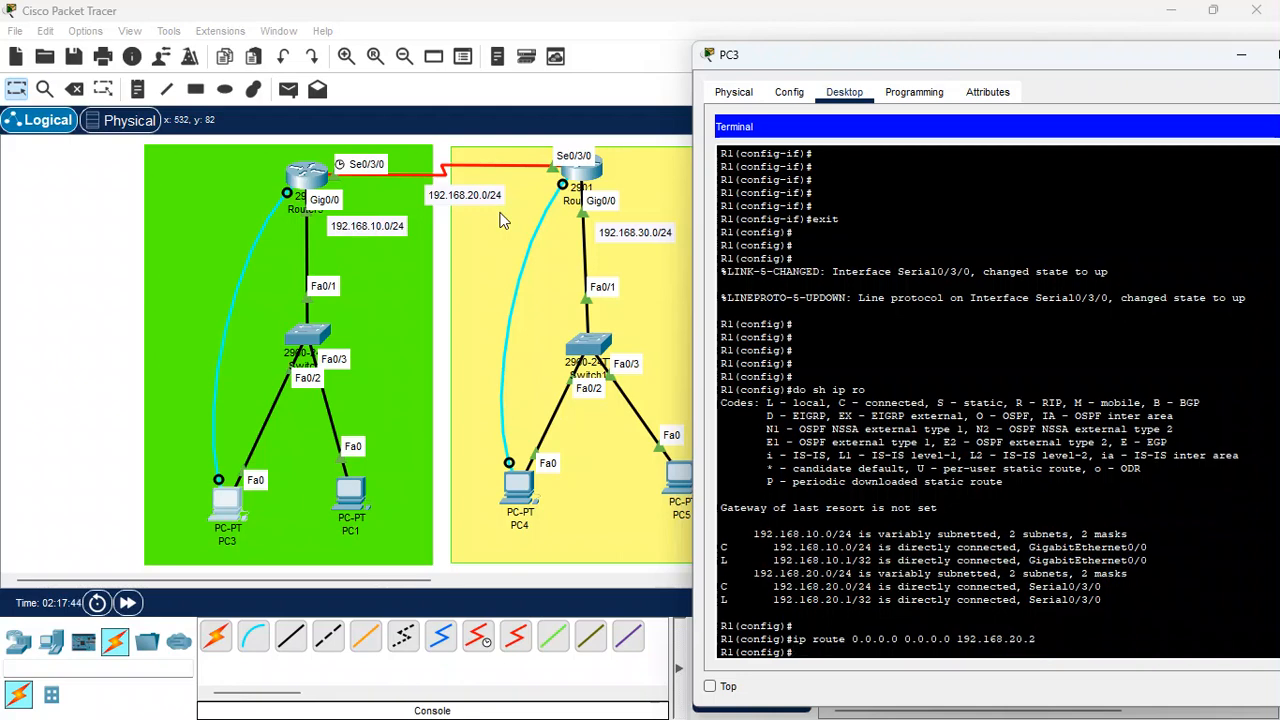
Save R1's running configuration with do wr
type("do wr")
key("Return")
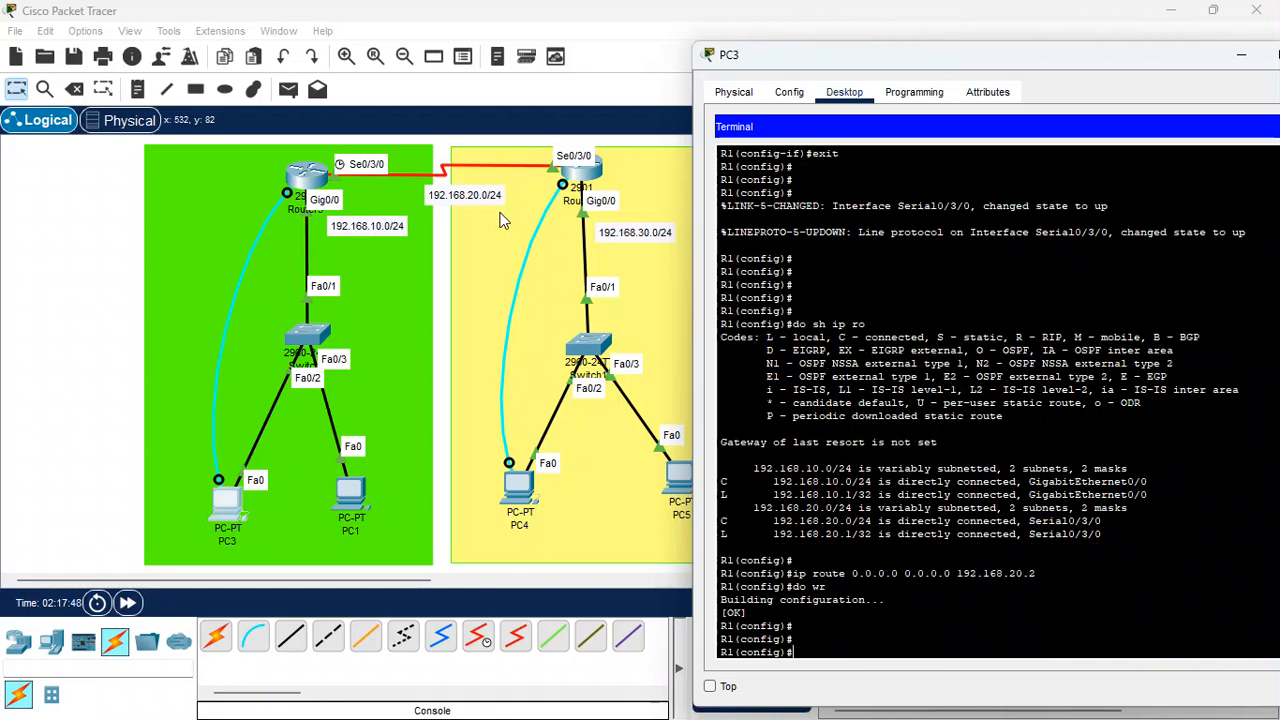
key("Return")
key("Return")
key("Return")
key("Return")
key("Return")
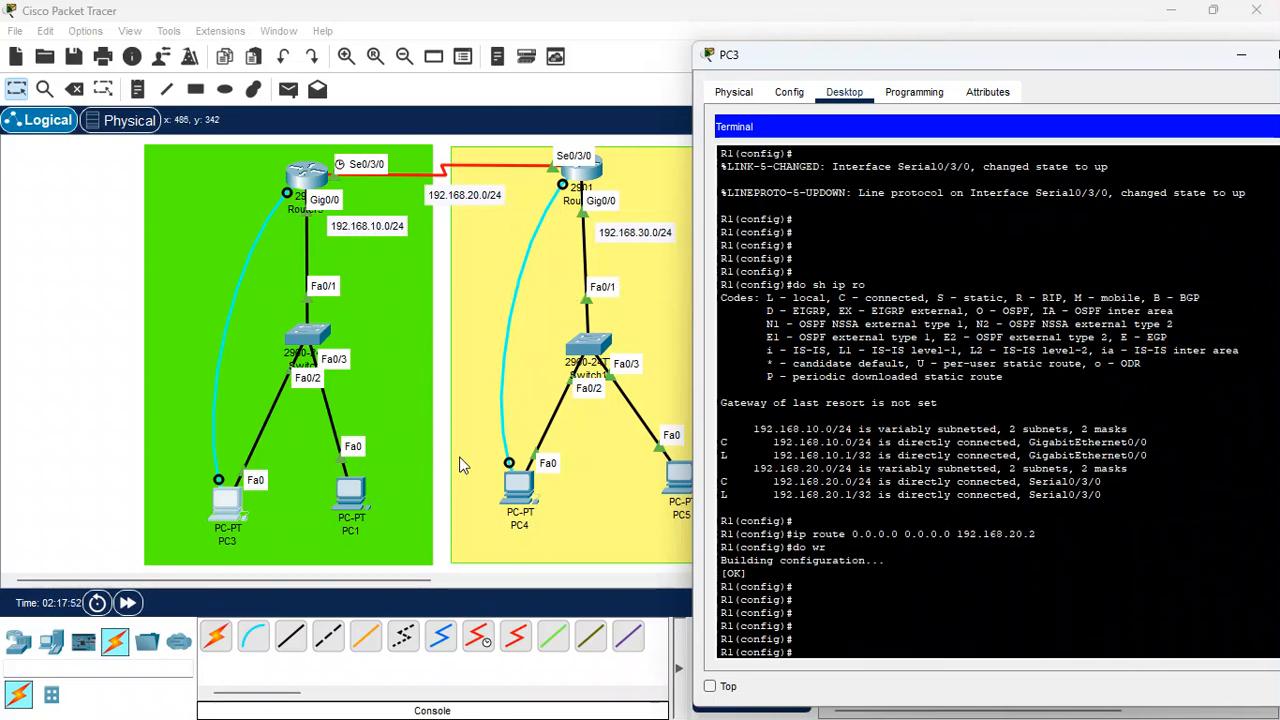
Open PC4's terminal console to router R2 and exit interface configuration mode
left_click(531, 495)
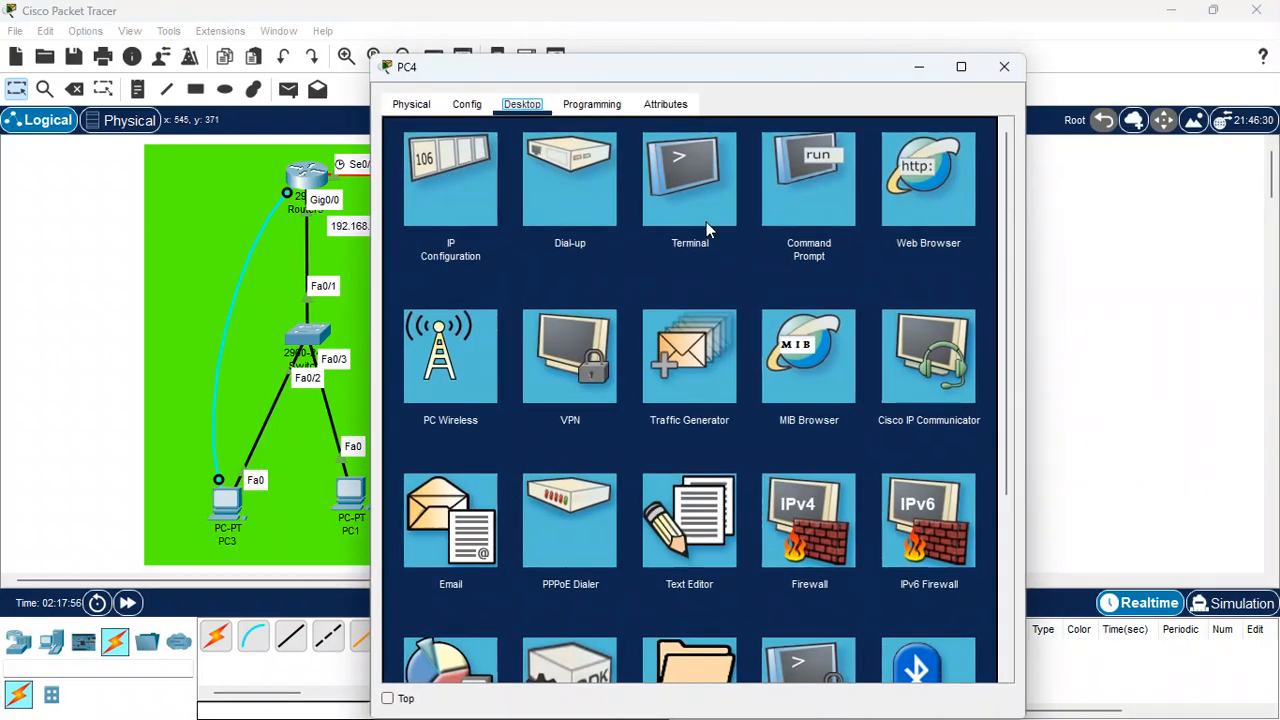
left_click(673, 204)
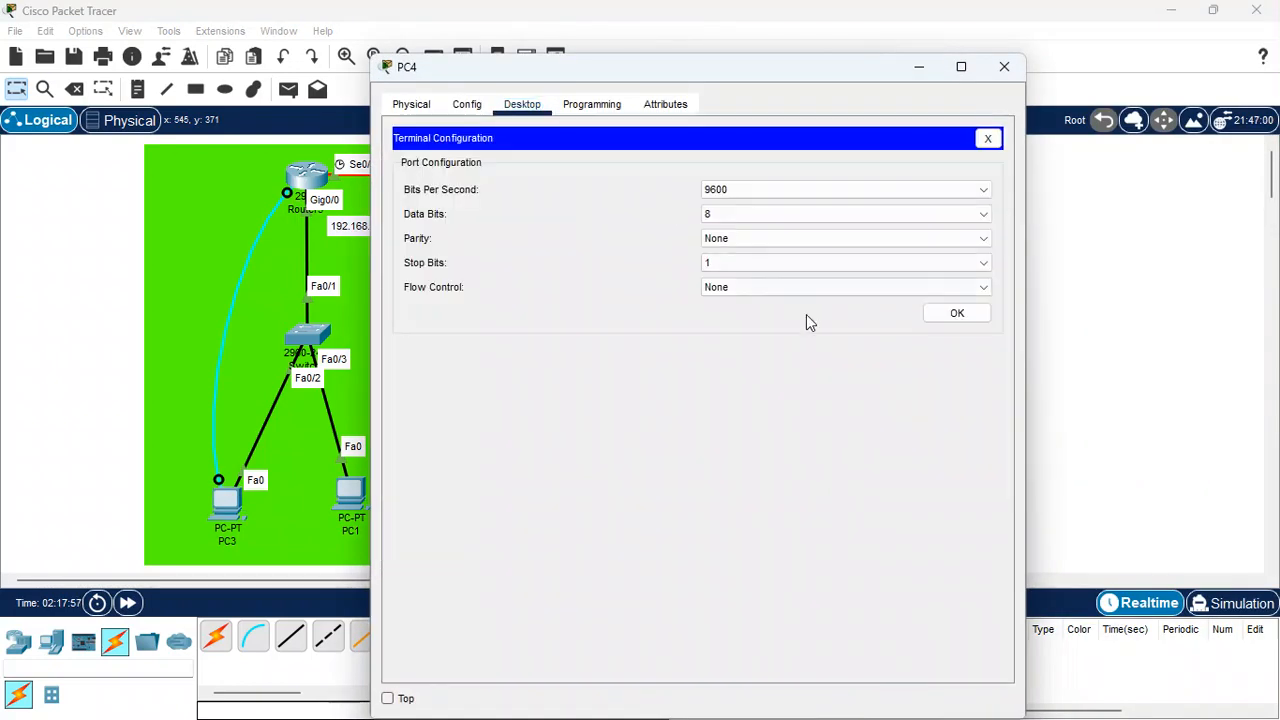
left_click(937, 316)
key("Return")
key("Return")
key("Return")
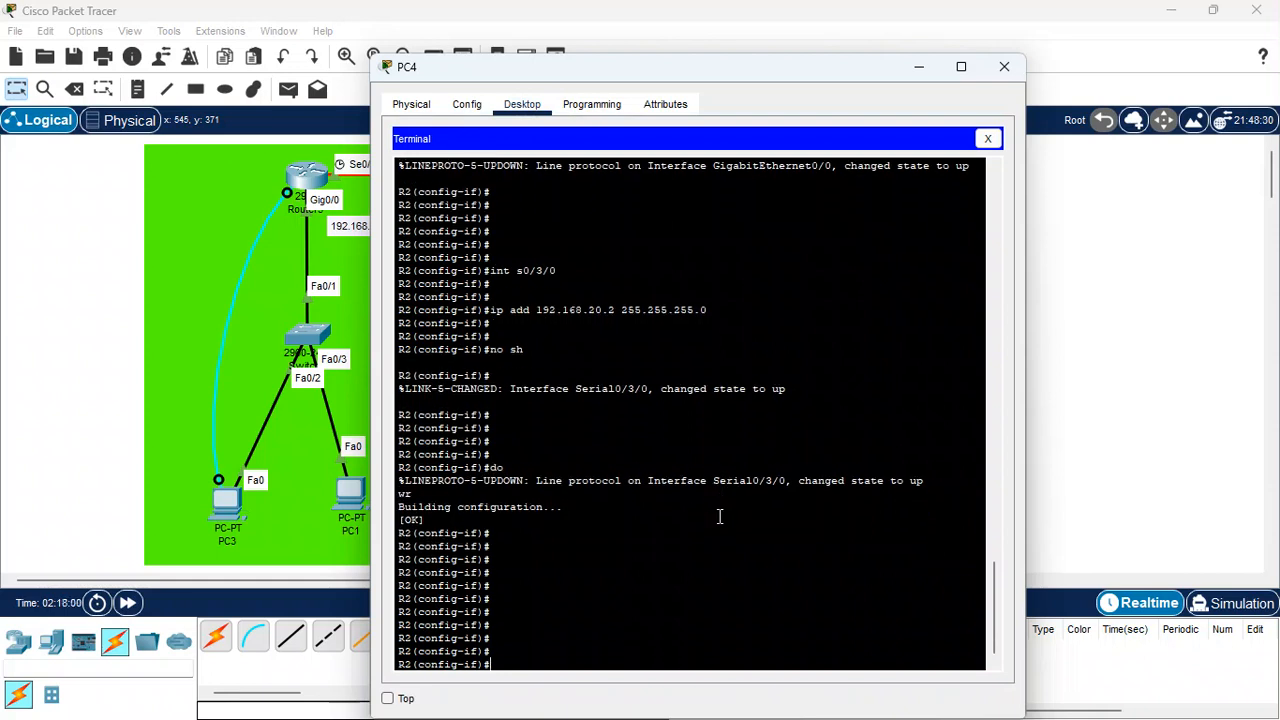
type("exit")
key("Return")
key("Return")
key("Return")
key("Return")
key("Return")
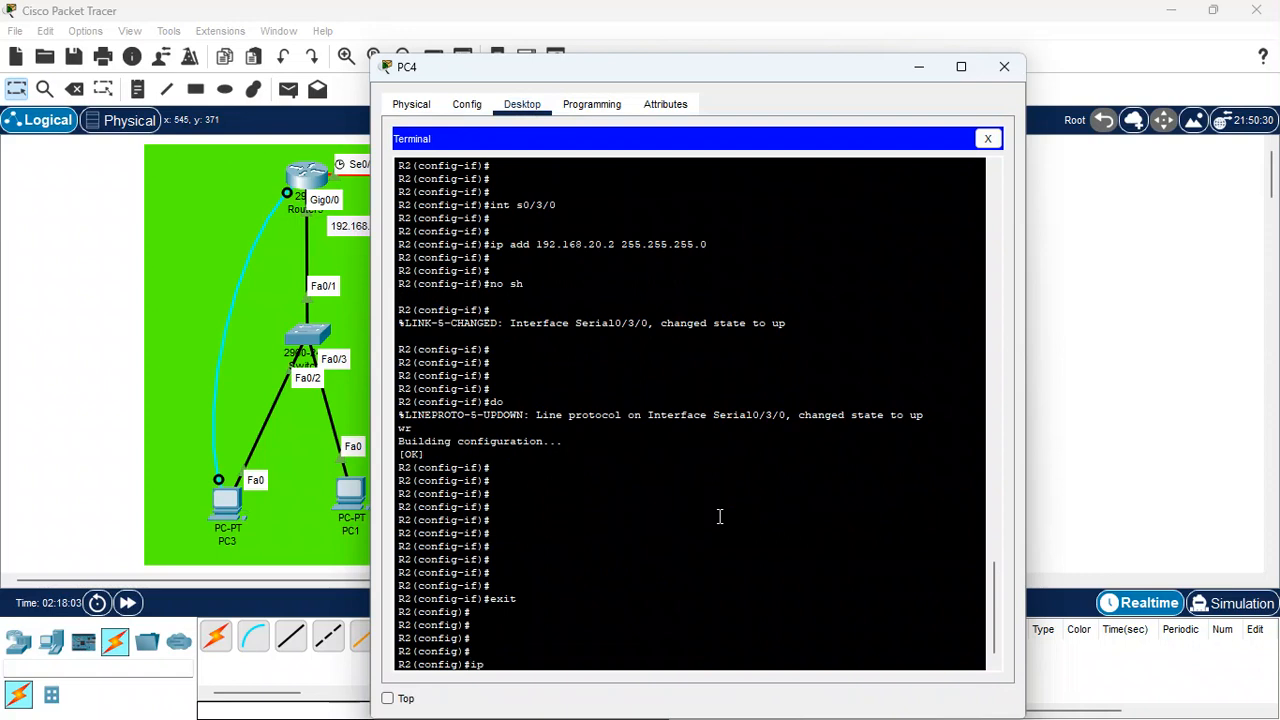
On R2, add a default static route 0.0.0.0 0.0.0.0 via 192.168.20.1 and save the configuration
type("ip route 0.")
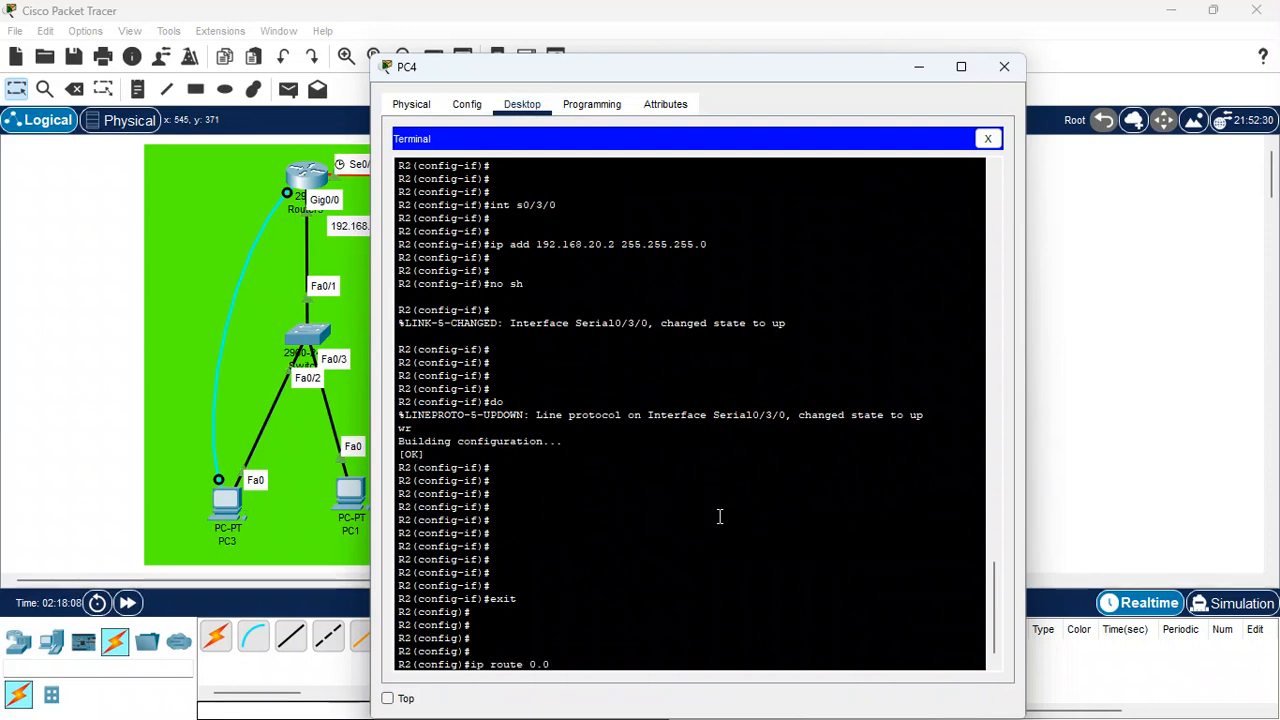
type("0.0.0.")
type(" 0.0.0.0")
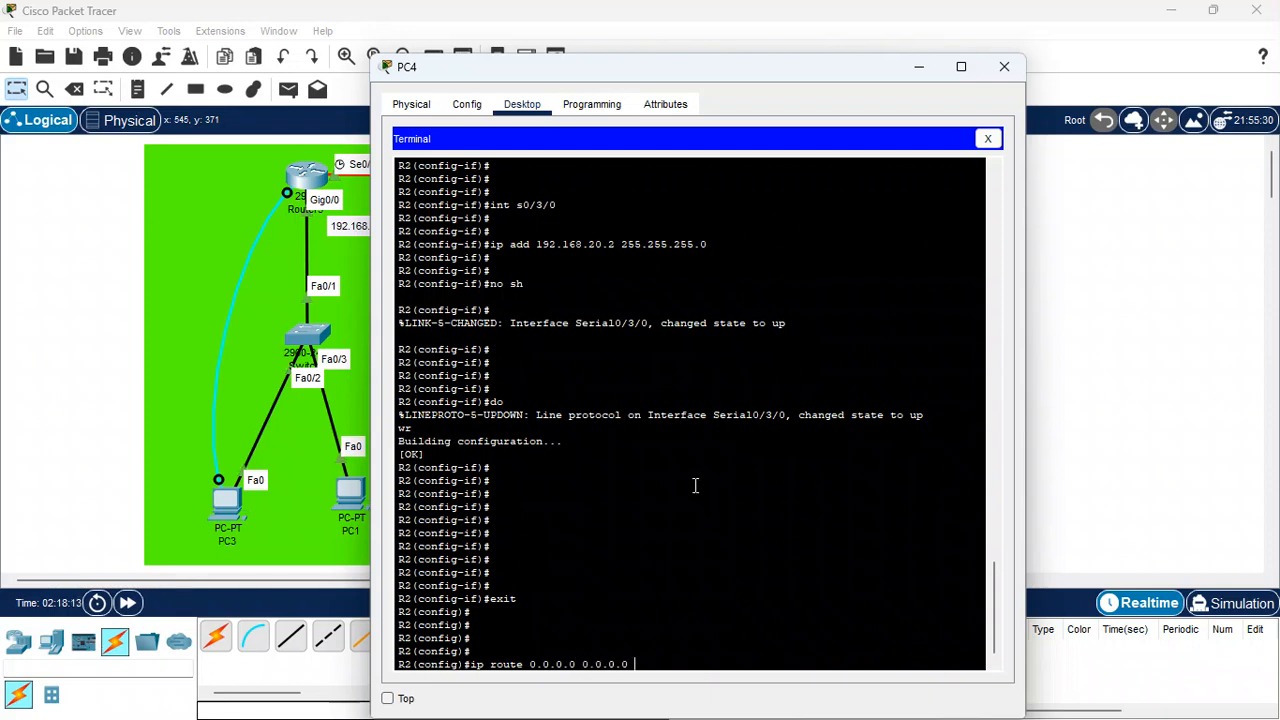
type(" 192.168.20.1")
left_click_drag(672, 72, 918, 85)
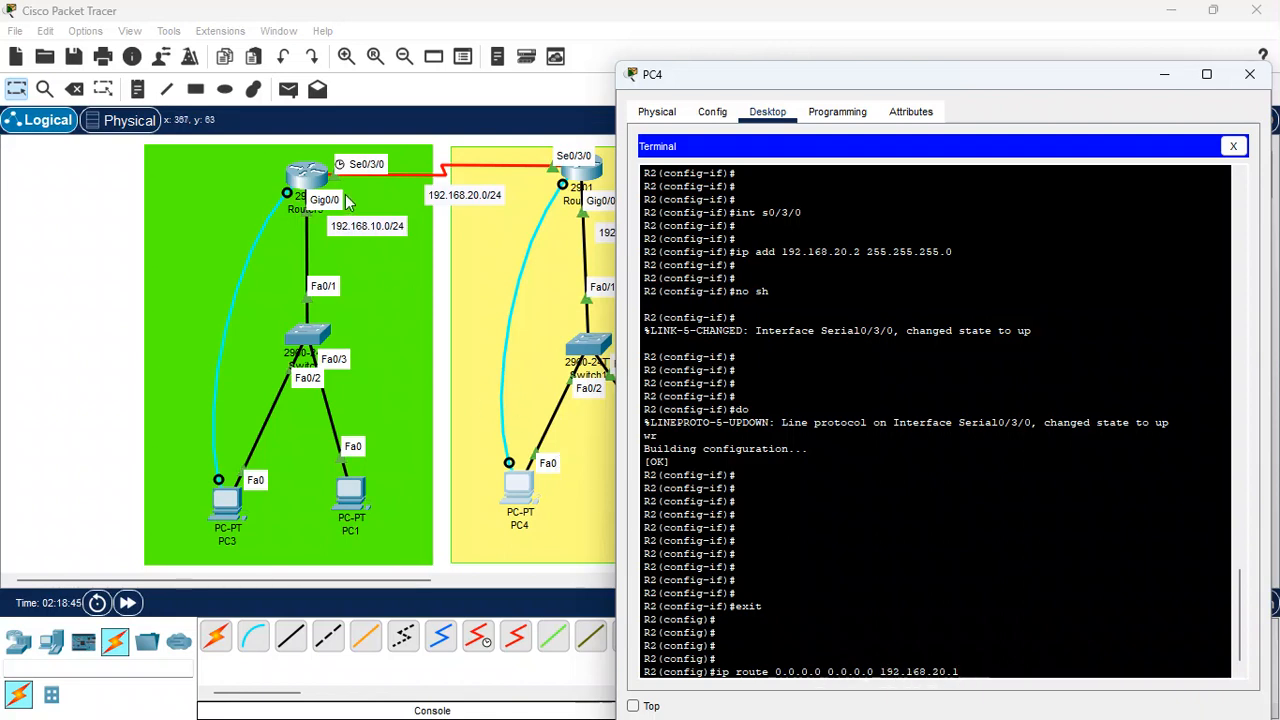
key("Return")
key("Return")
key("Return")
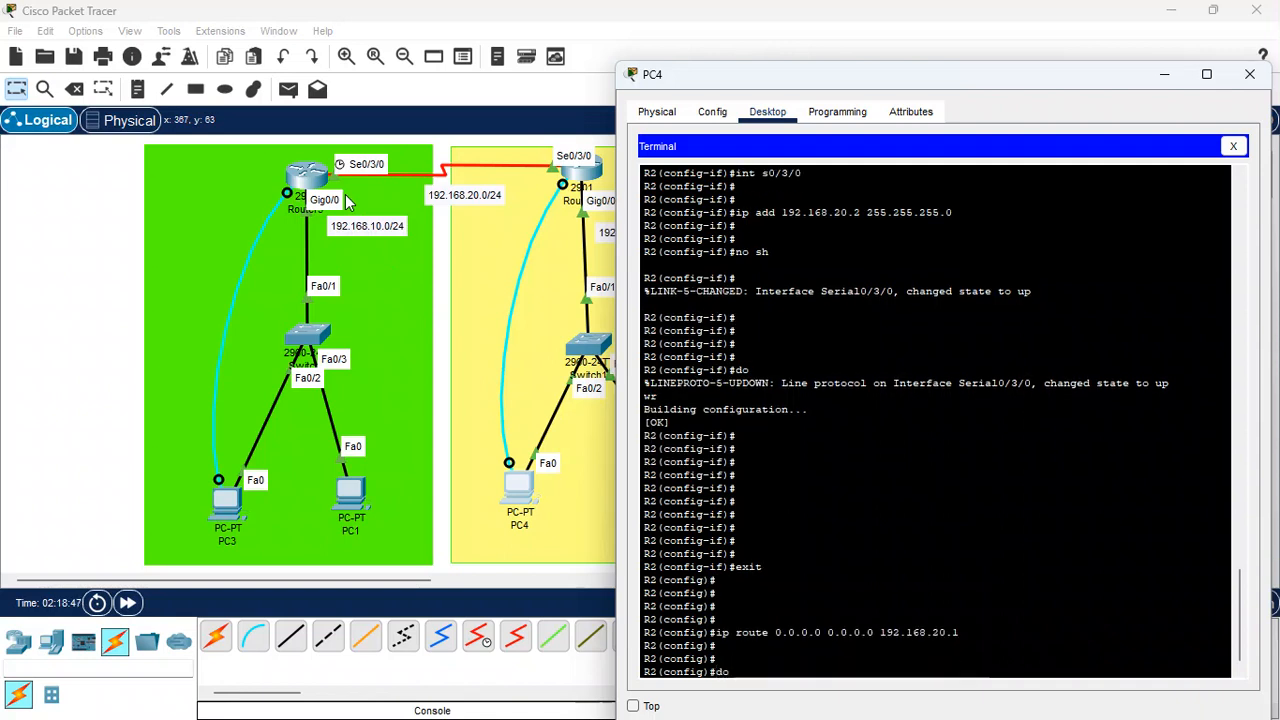
type("do wr")
key("Return")
key("Return")
key("Return")
key("Return")
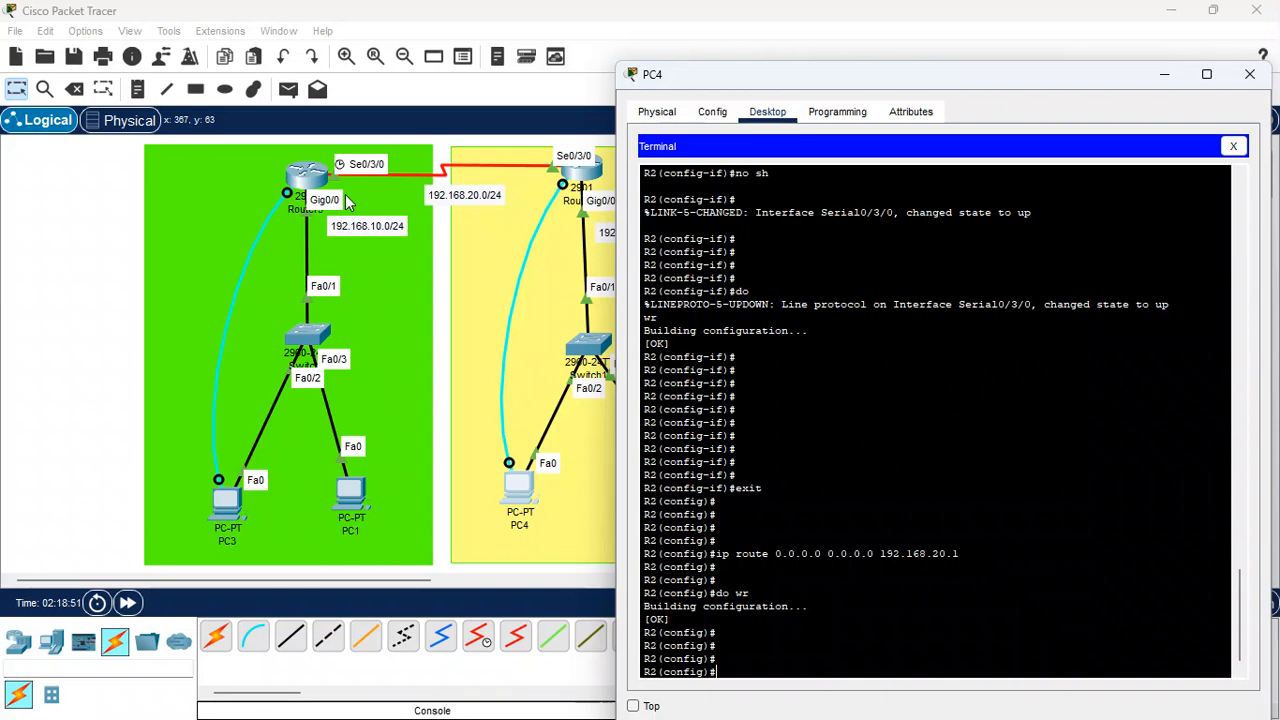
Display R2's routing table to check the default route
type("do s")
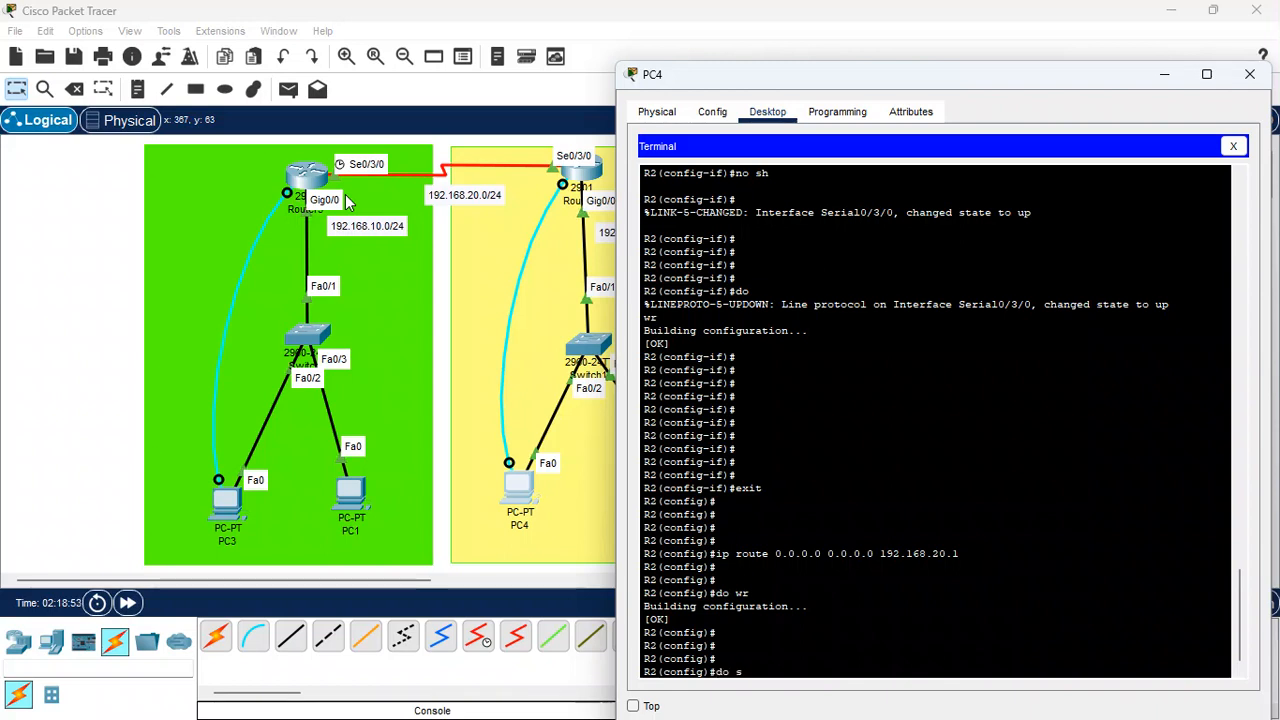
type("h ip pro")
key("Return")
key("Return")
key("Return")
key("Return")
key("Return")
key("Return")
key("Return")
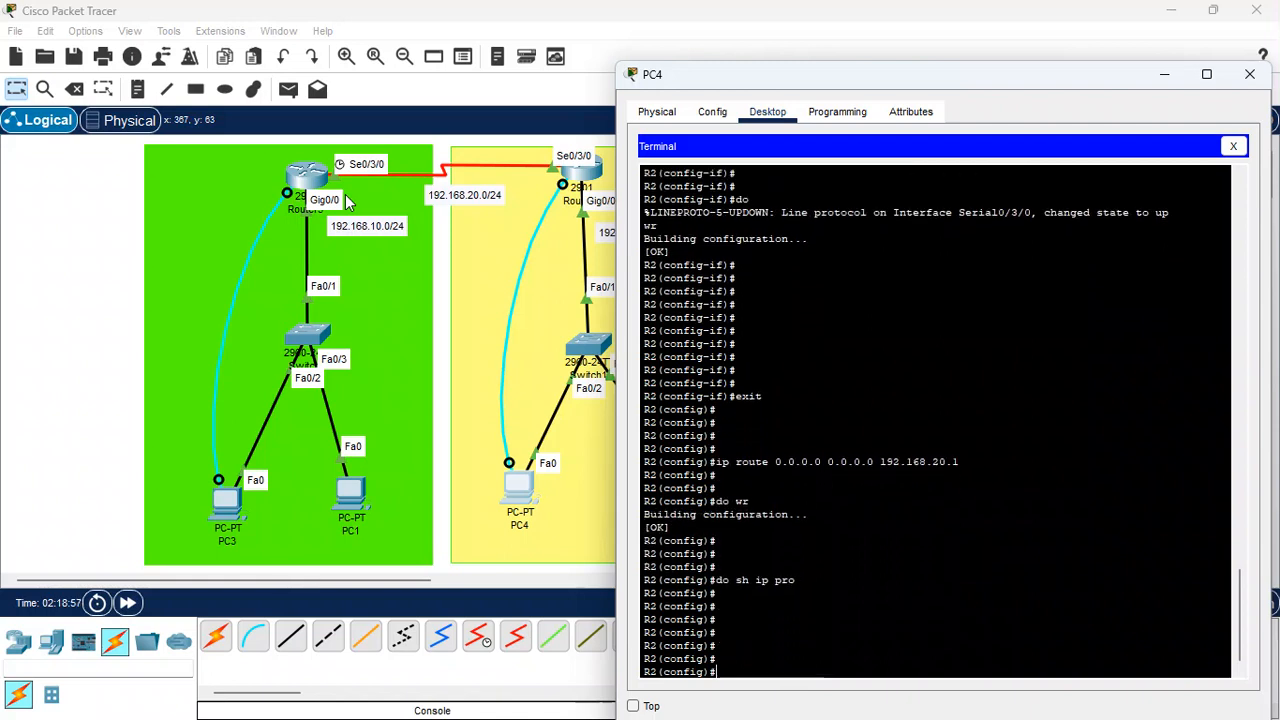
key("Return")
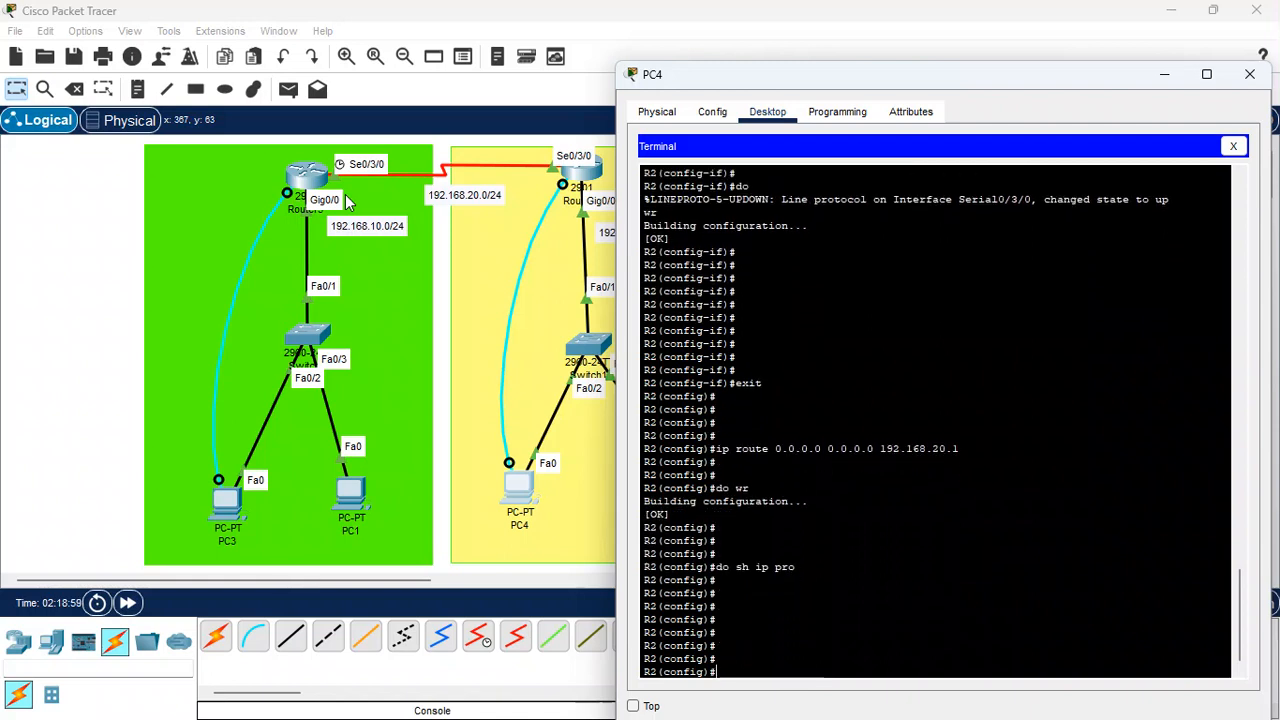
type("do sh ip rou")
key("Return")
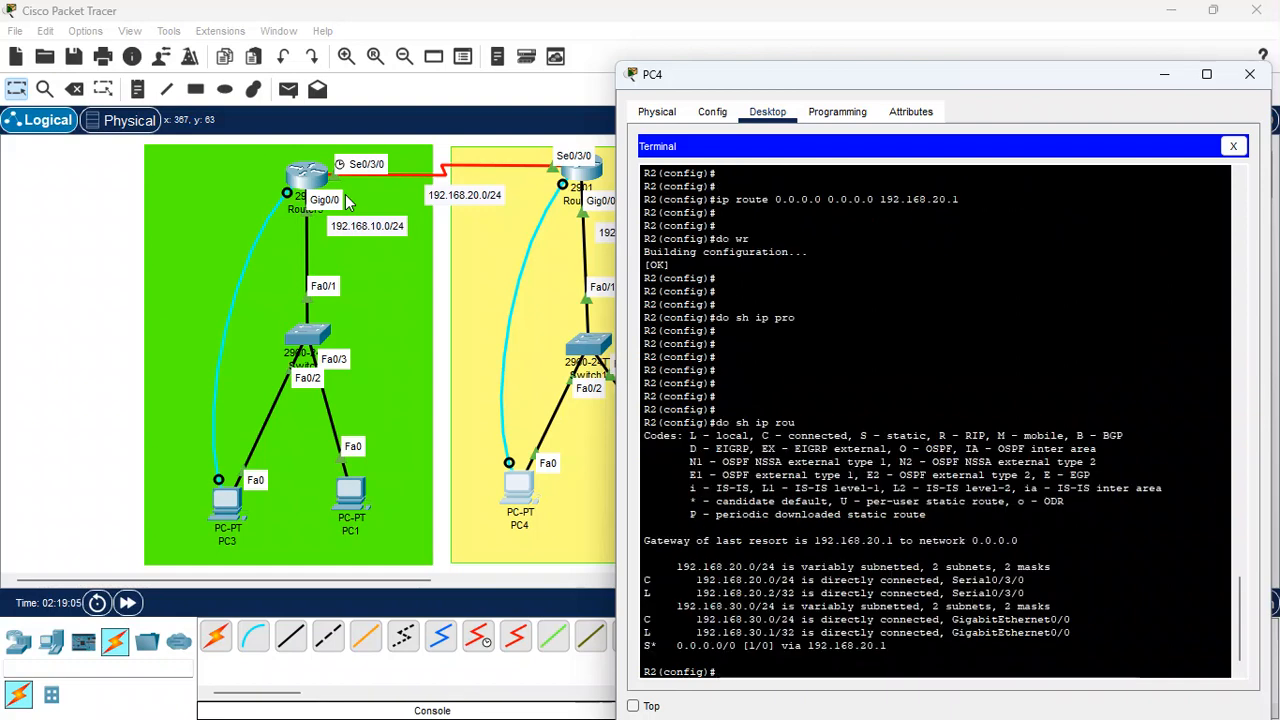
Save R2's running configuration again with do wr
key("Return")
key("Return")
key("Return")
type("do")
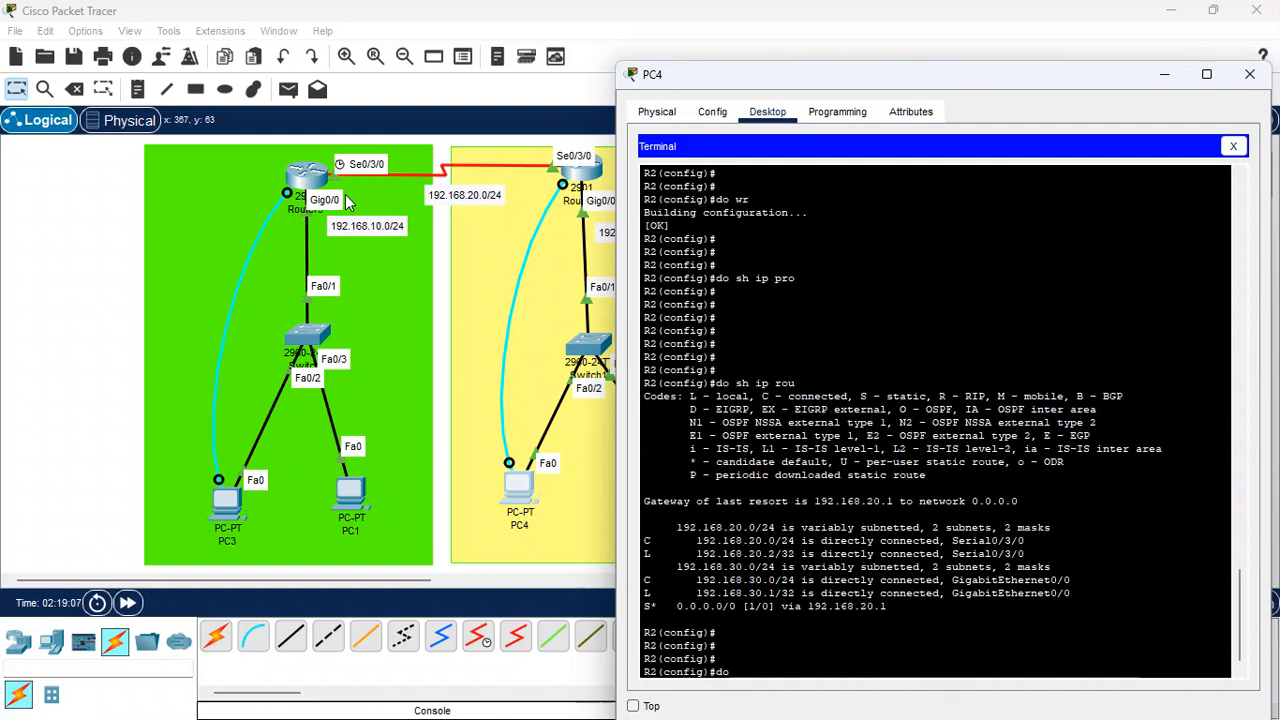
type(" wr")
key("Return")
key("Return")
key("Return")
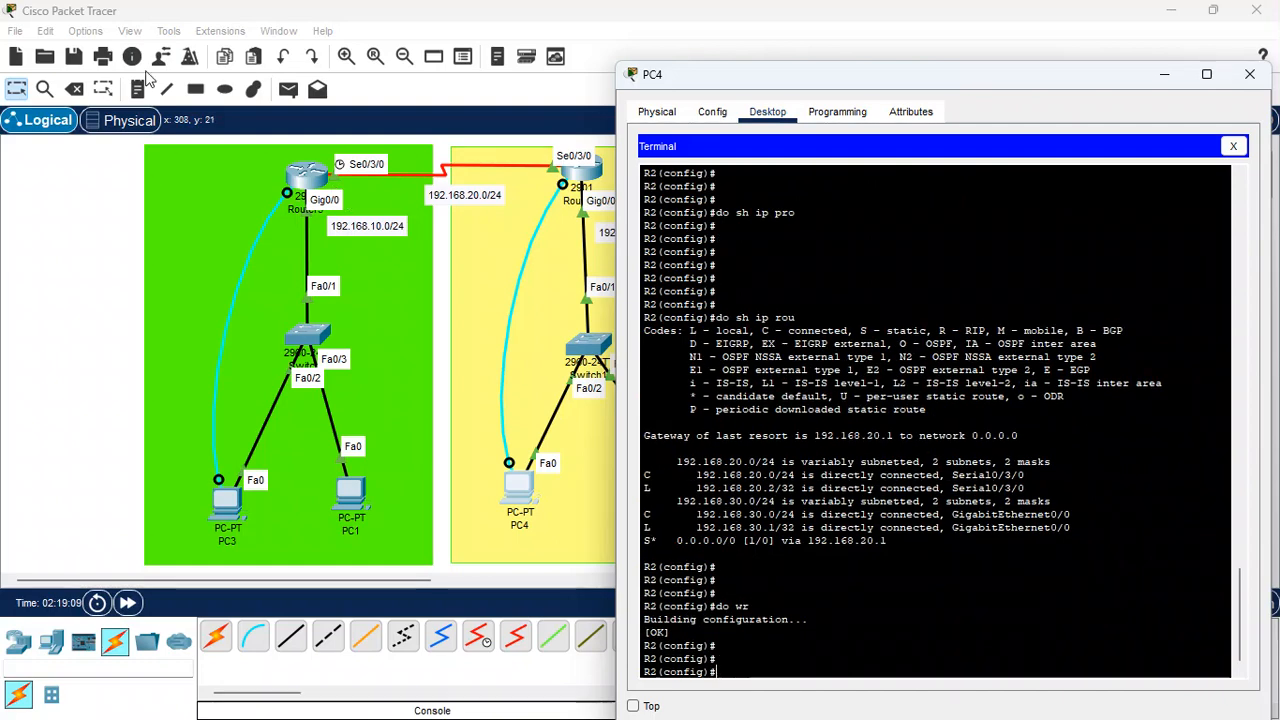
Send a simple PDU from PC1 to PC4 and clear the PDU list
left_click(445, 366)
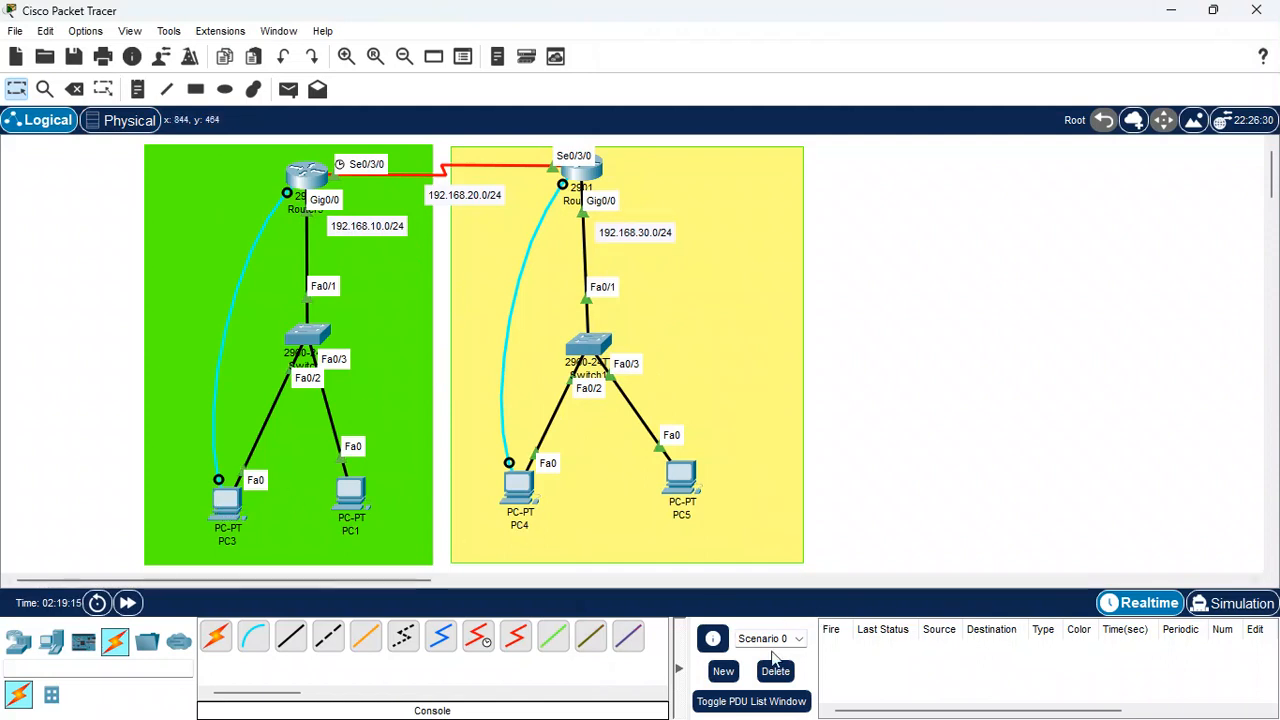
left_click(288, 89)
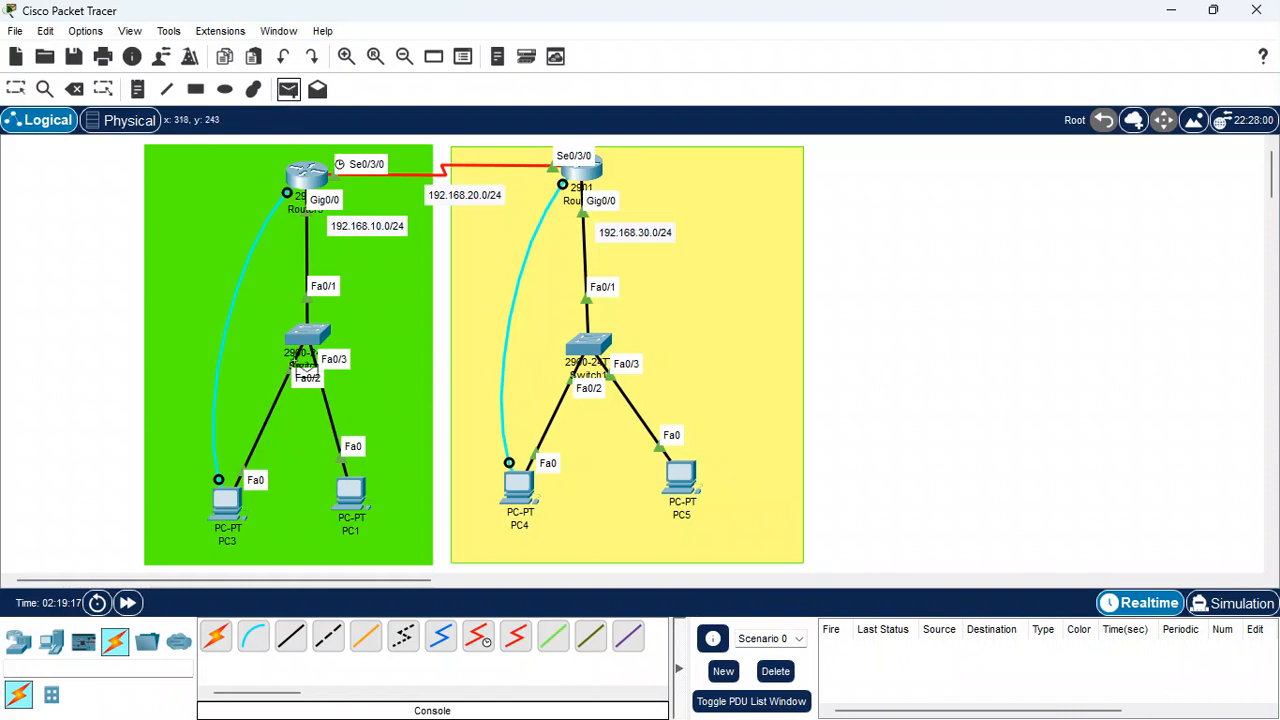
left_click(352, 492)
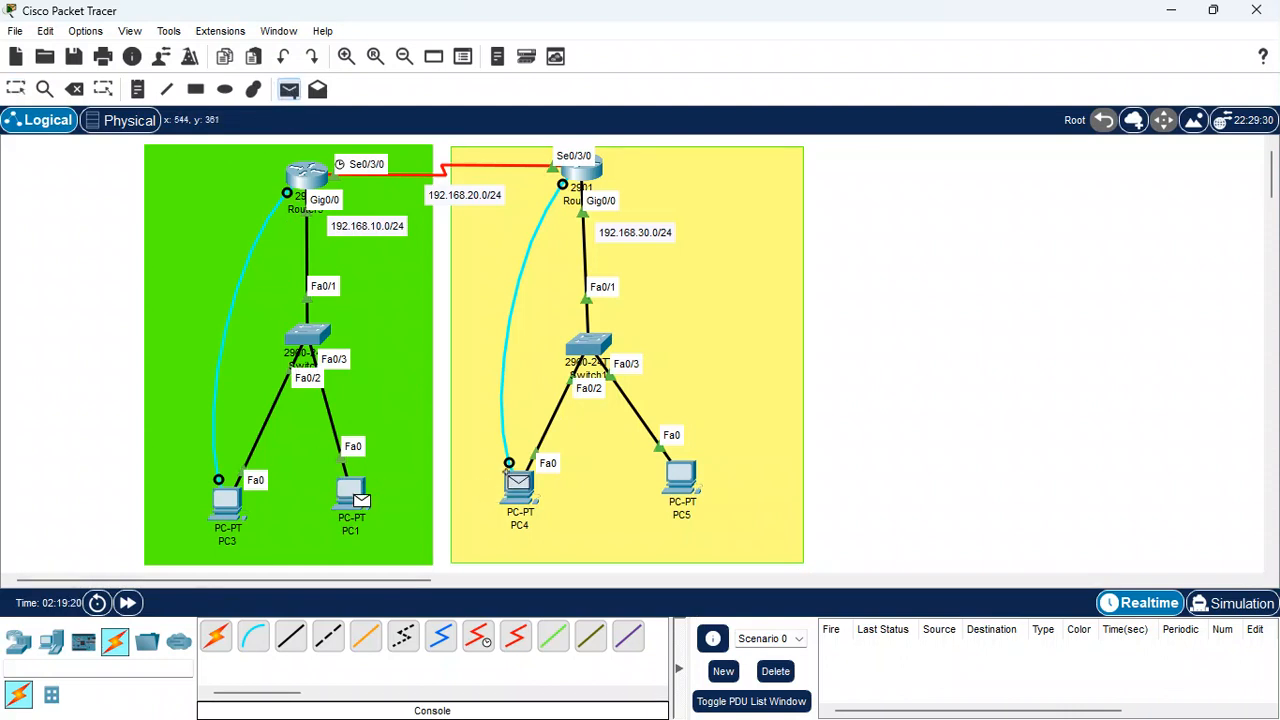
left_click(518, 483)
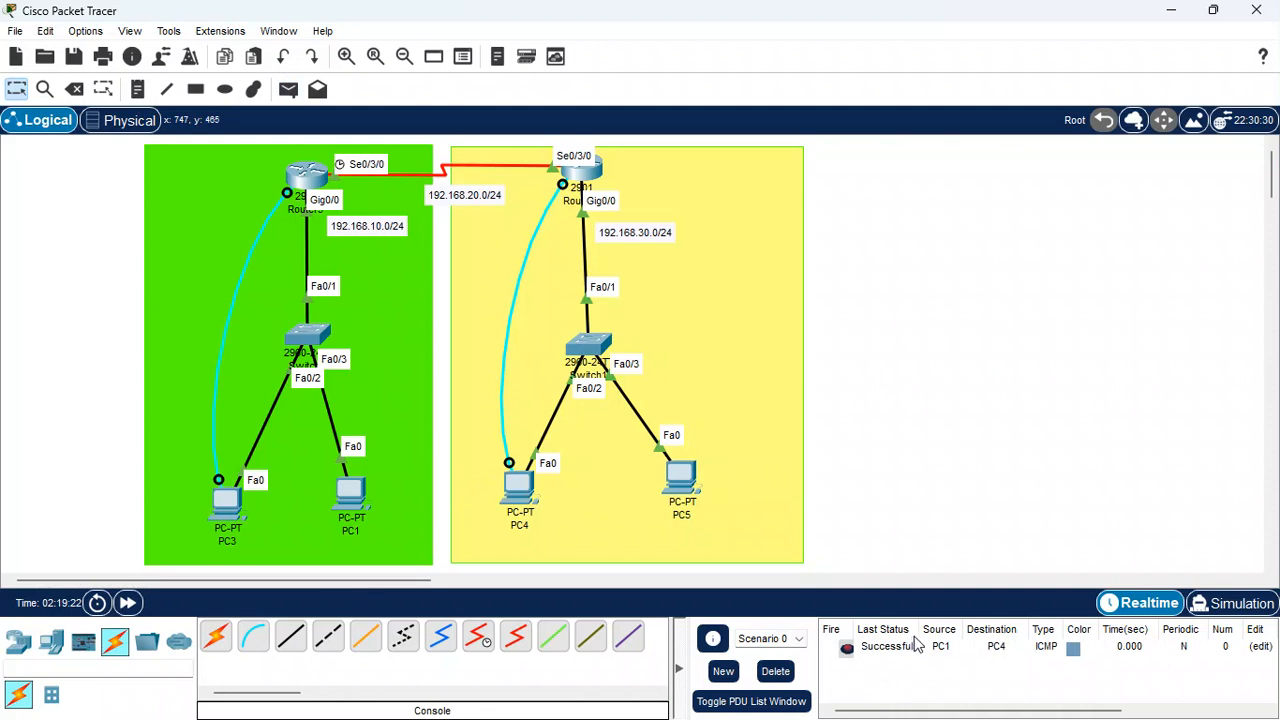
left_click(776, 672)
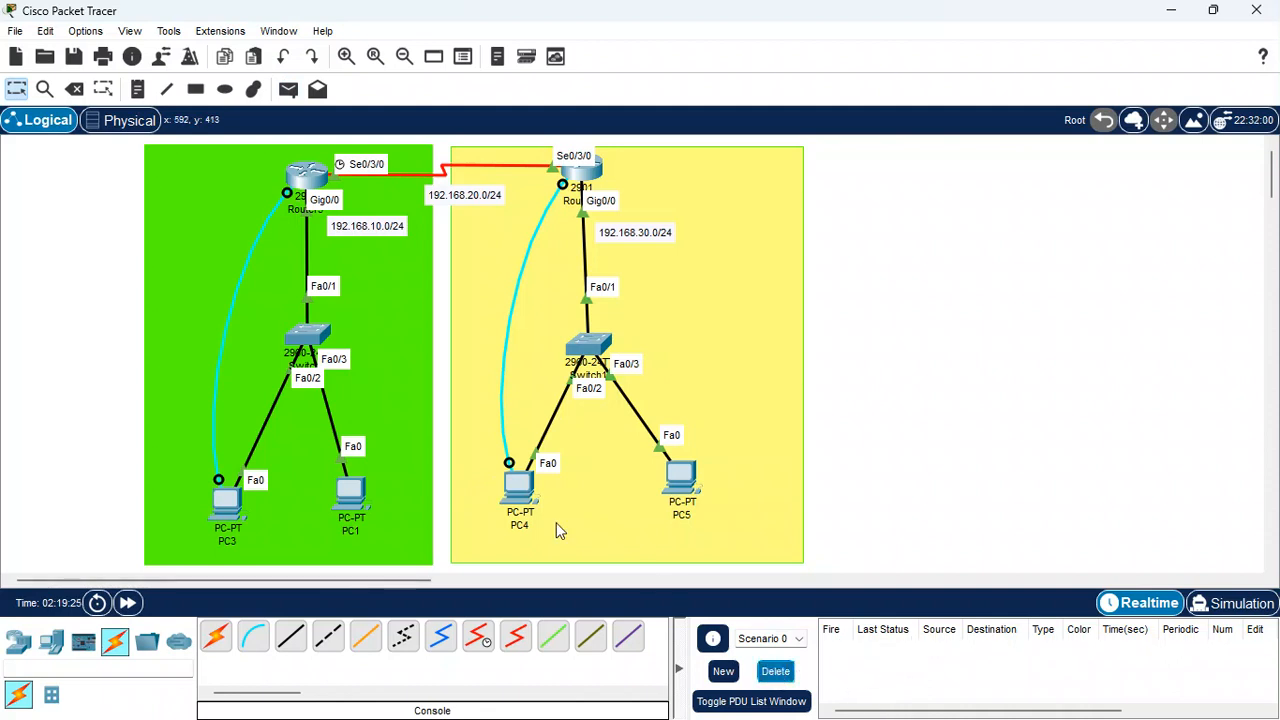
Send a simple PDU from PC3 to PC5
left_click(290, 90)
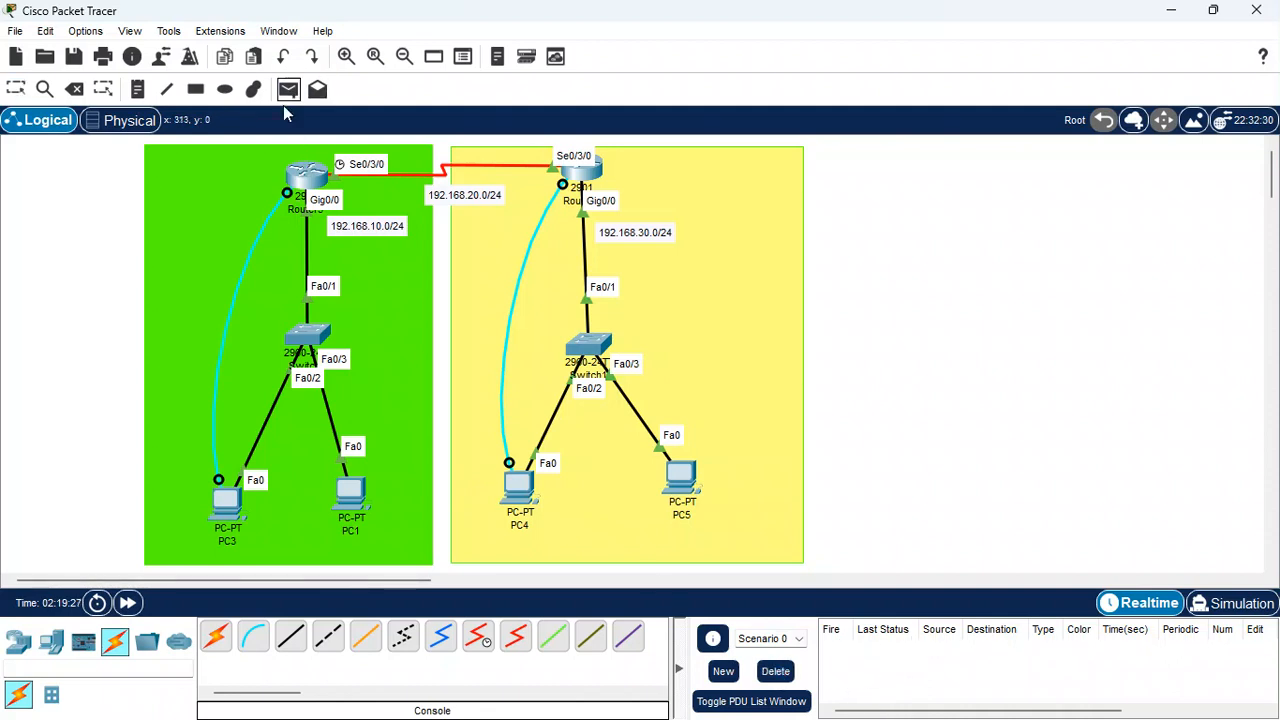
left_click(220, 495)
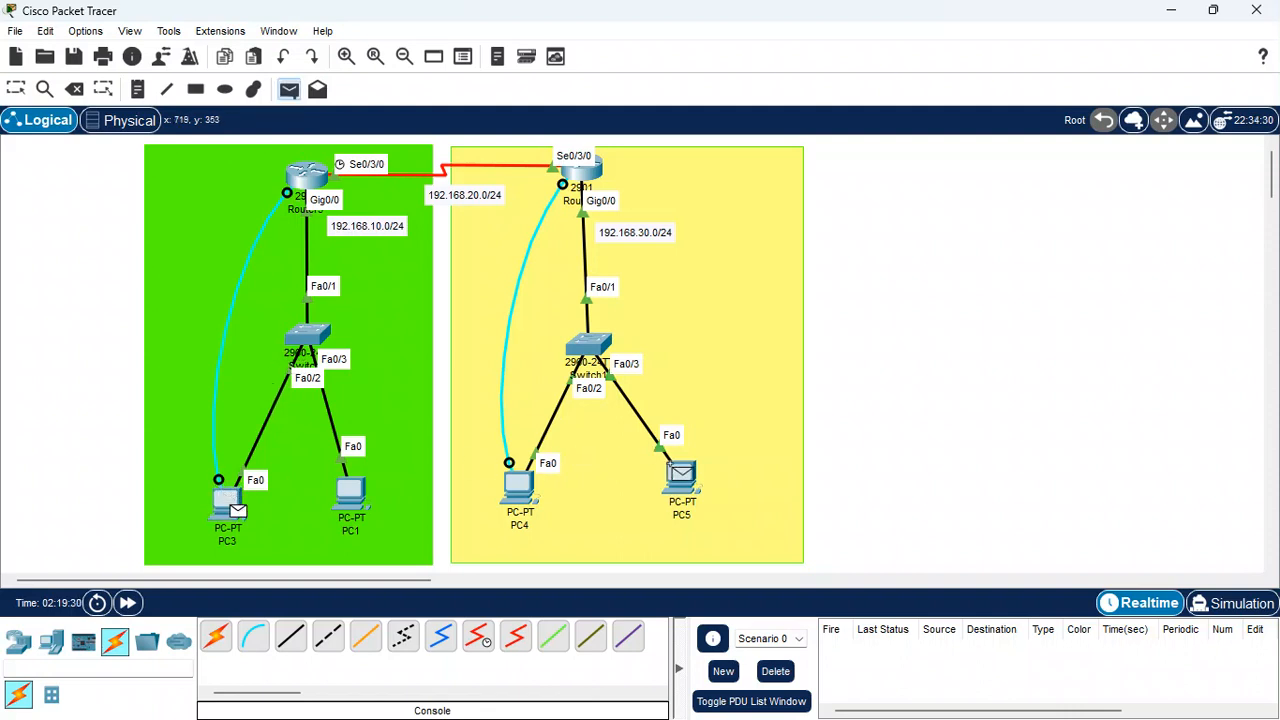
left_click(681, 476)
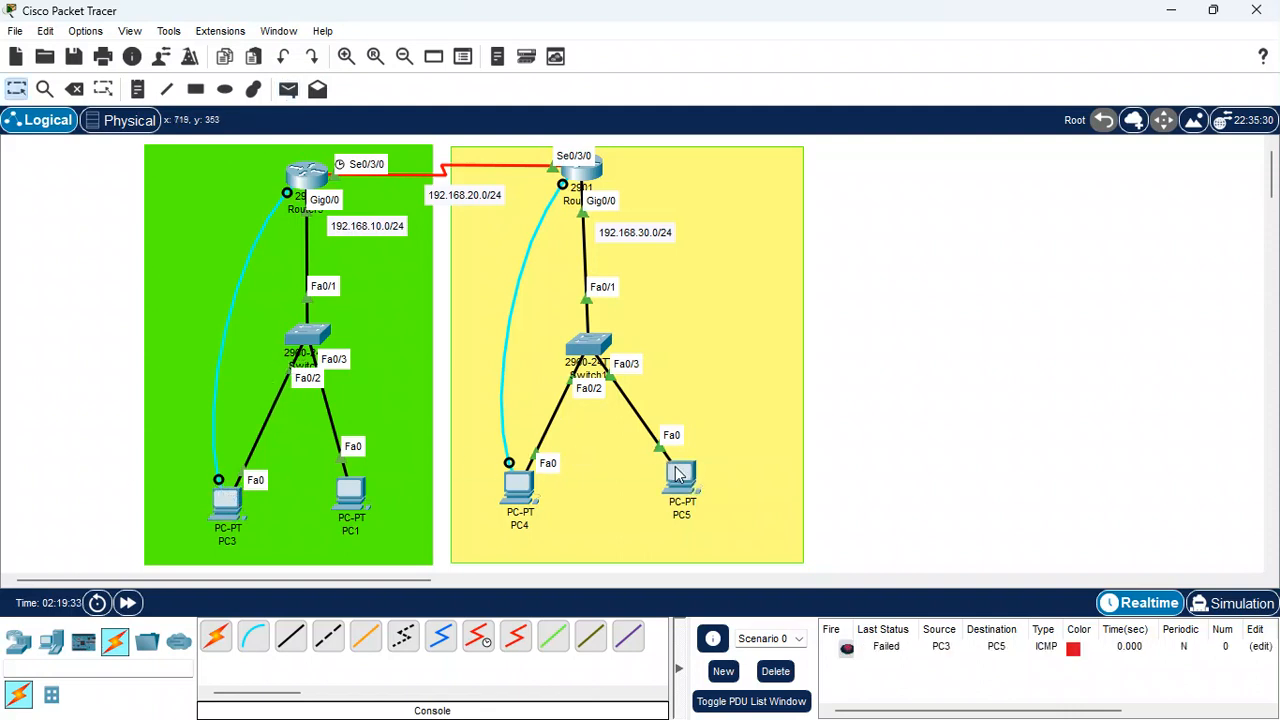
Resend a simple PDU from PC3 to PC5 and clear the PDU list
left_click(288, 90)
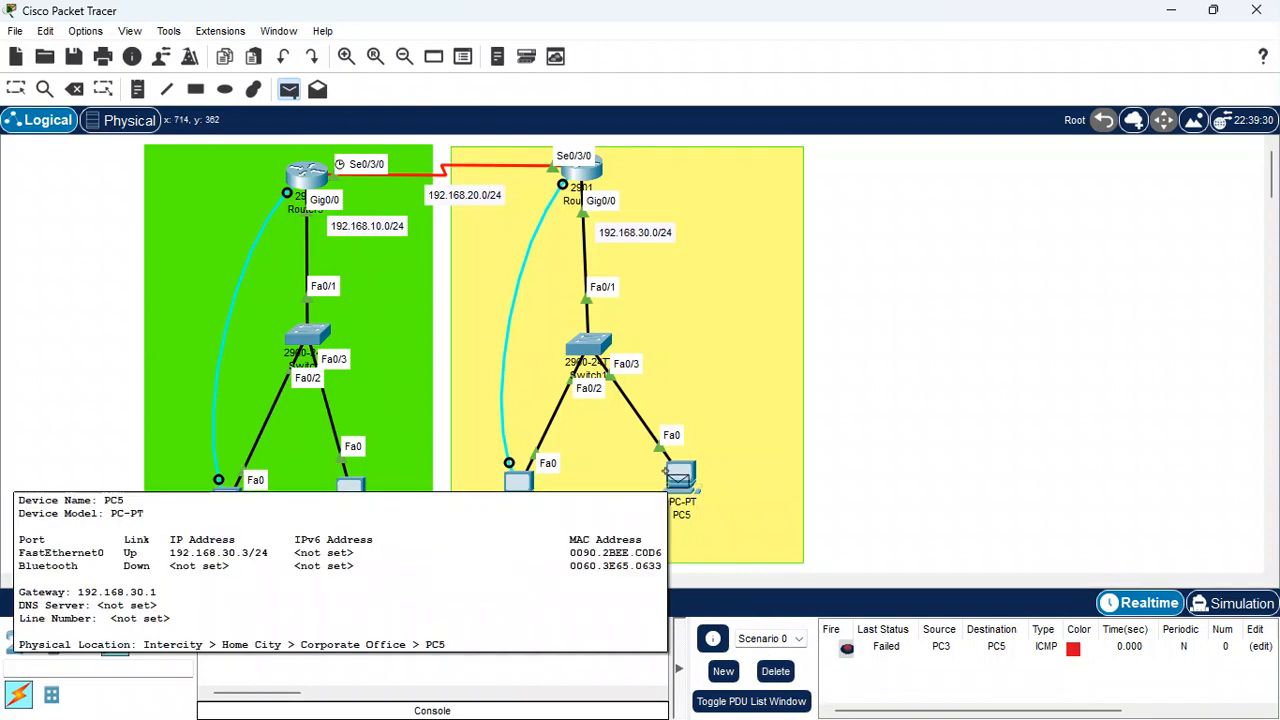
left_click(679, 476)
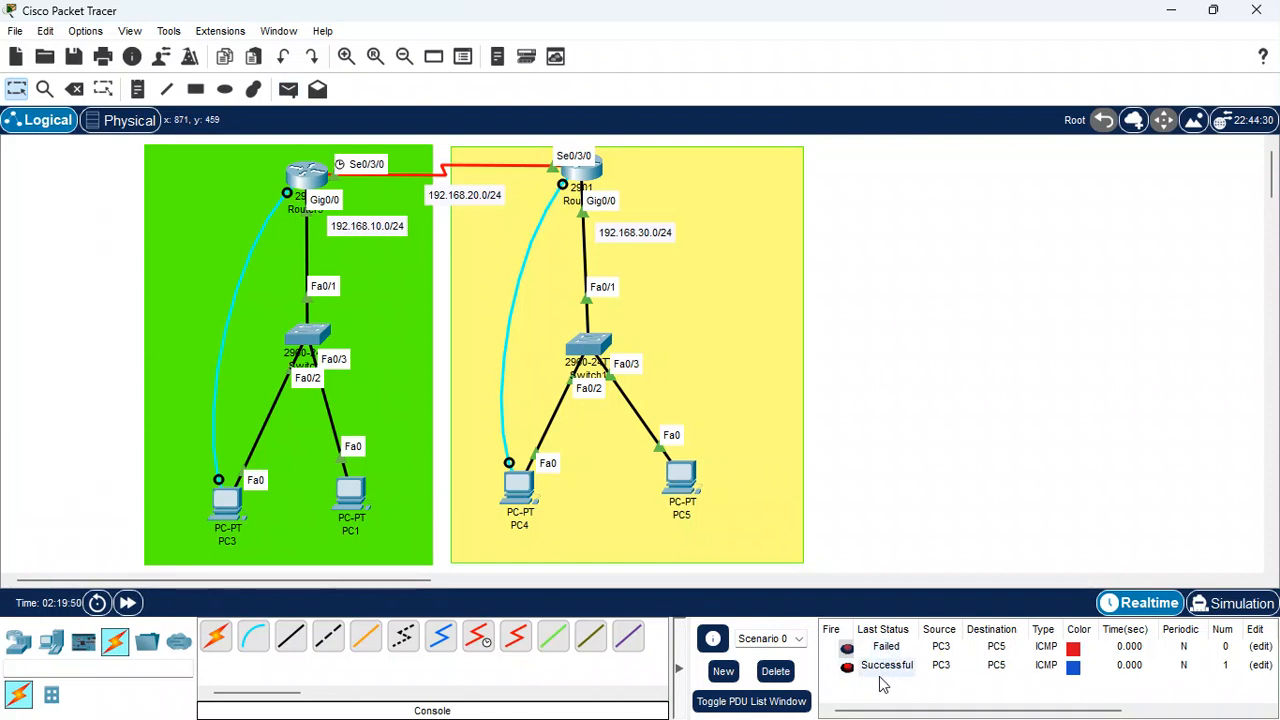
left_click(775, 671)
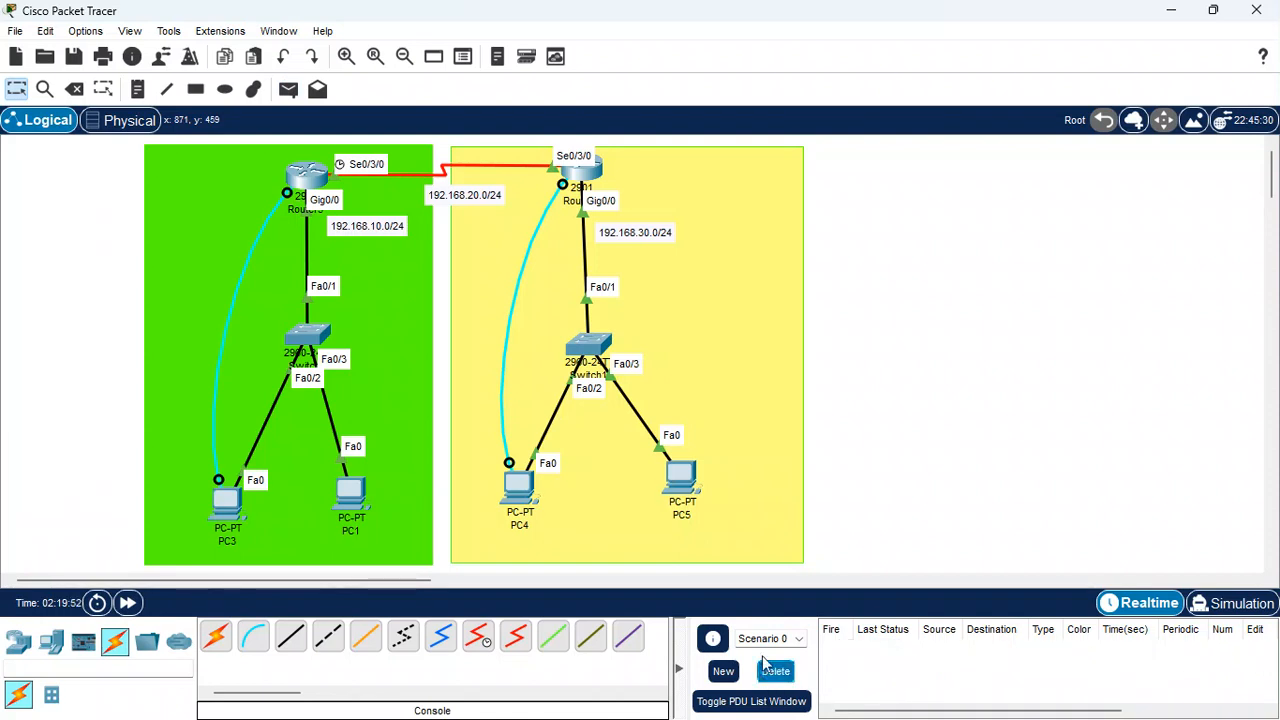